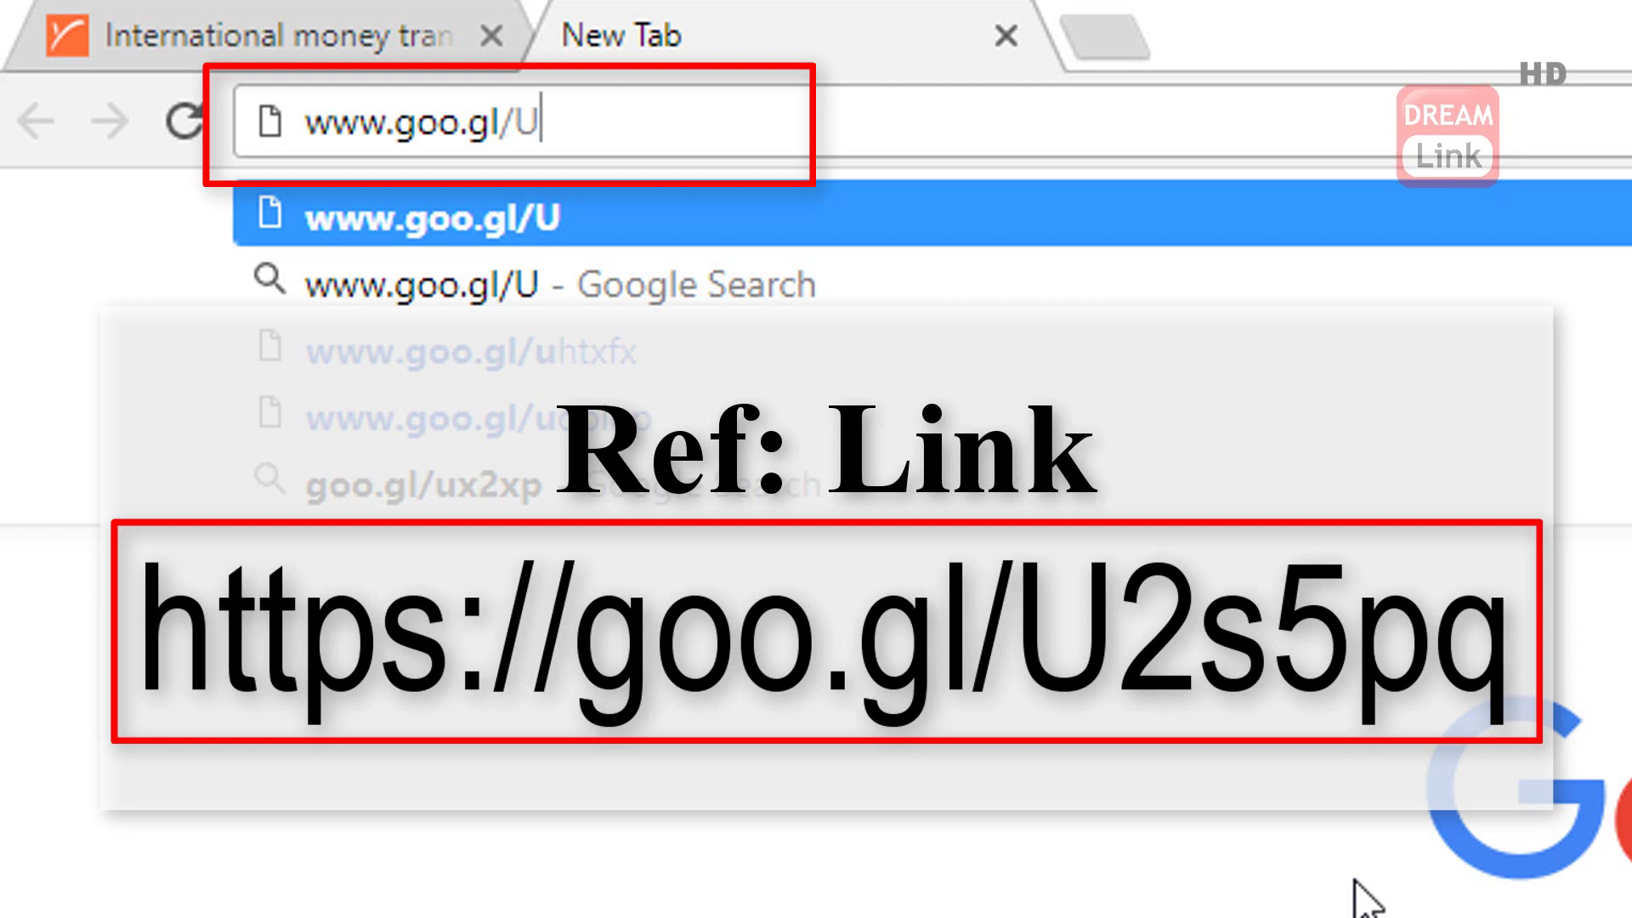
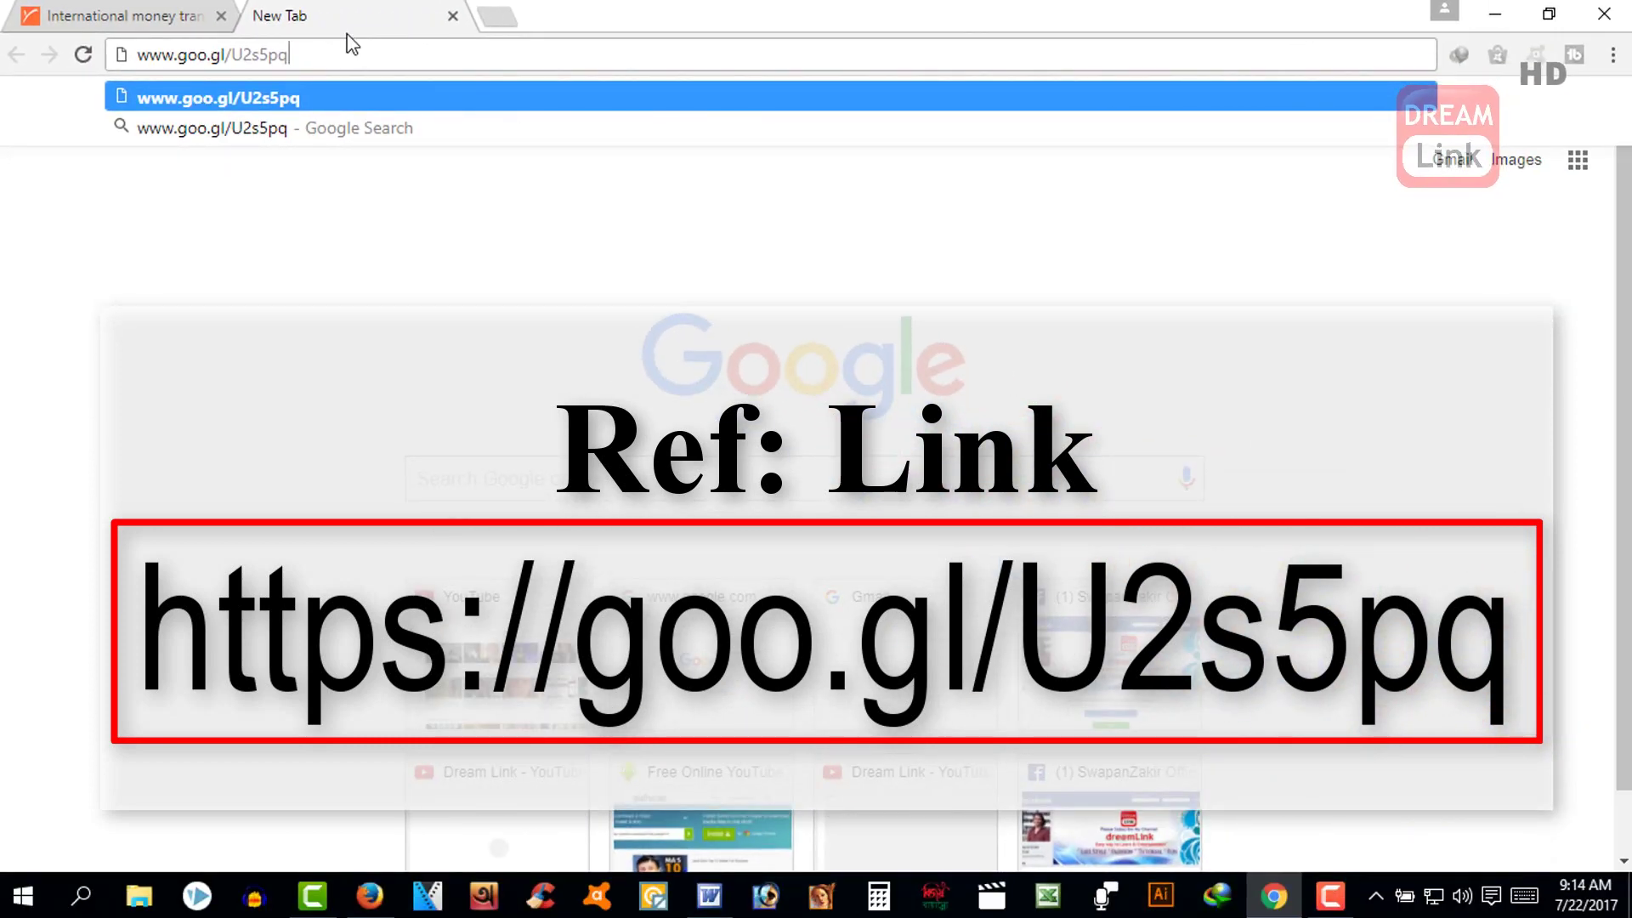
key(Return)
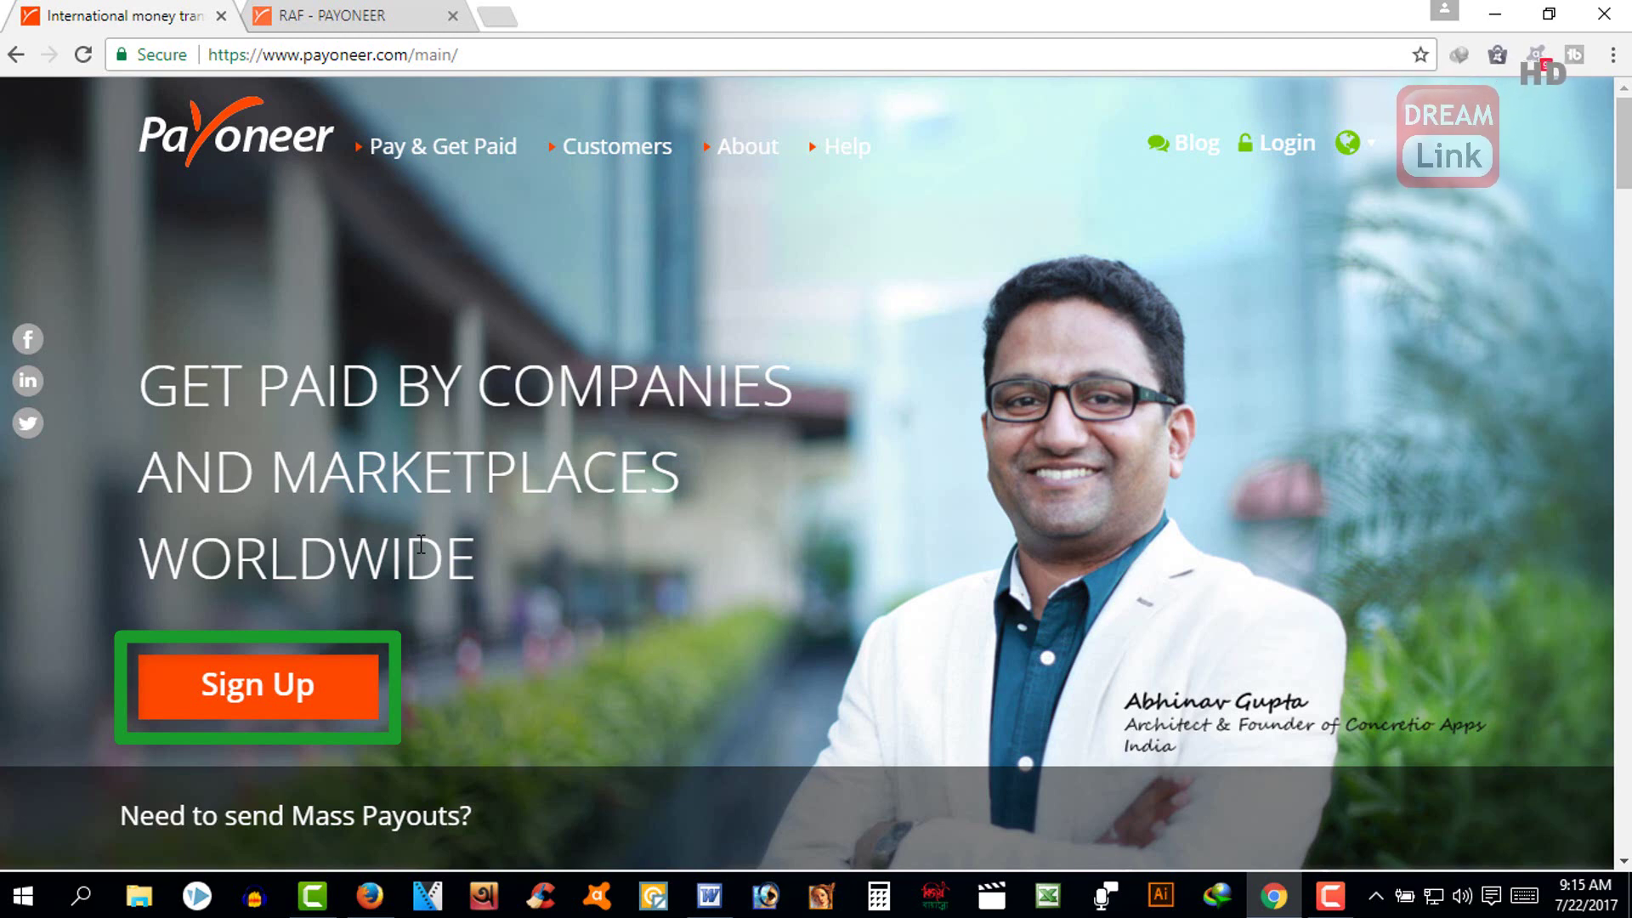
- On the RAF - PAYONEER tab, start Sign Up & Earn $25* and bring the individual sign-up form into view
click(294, 25)
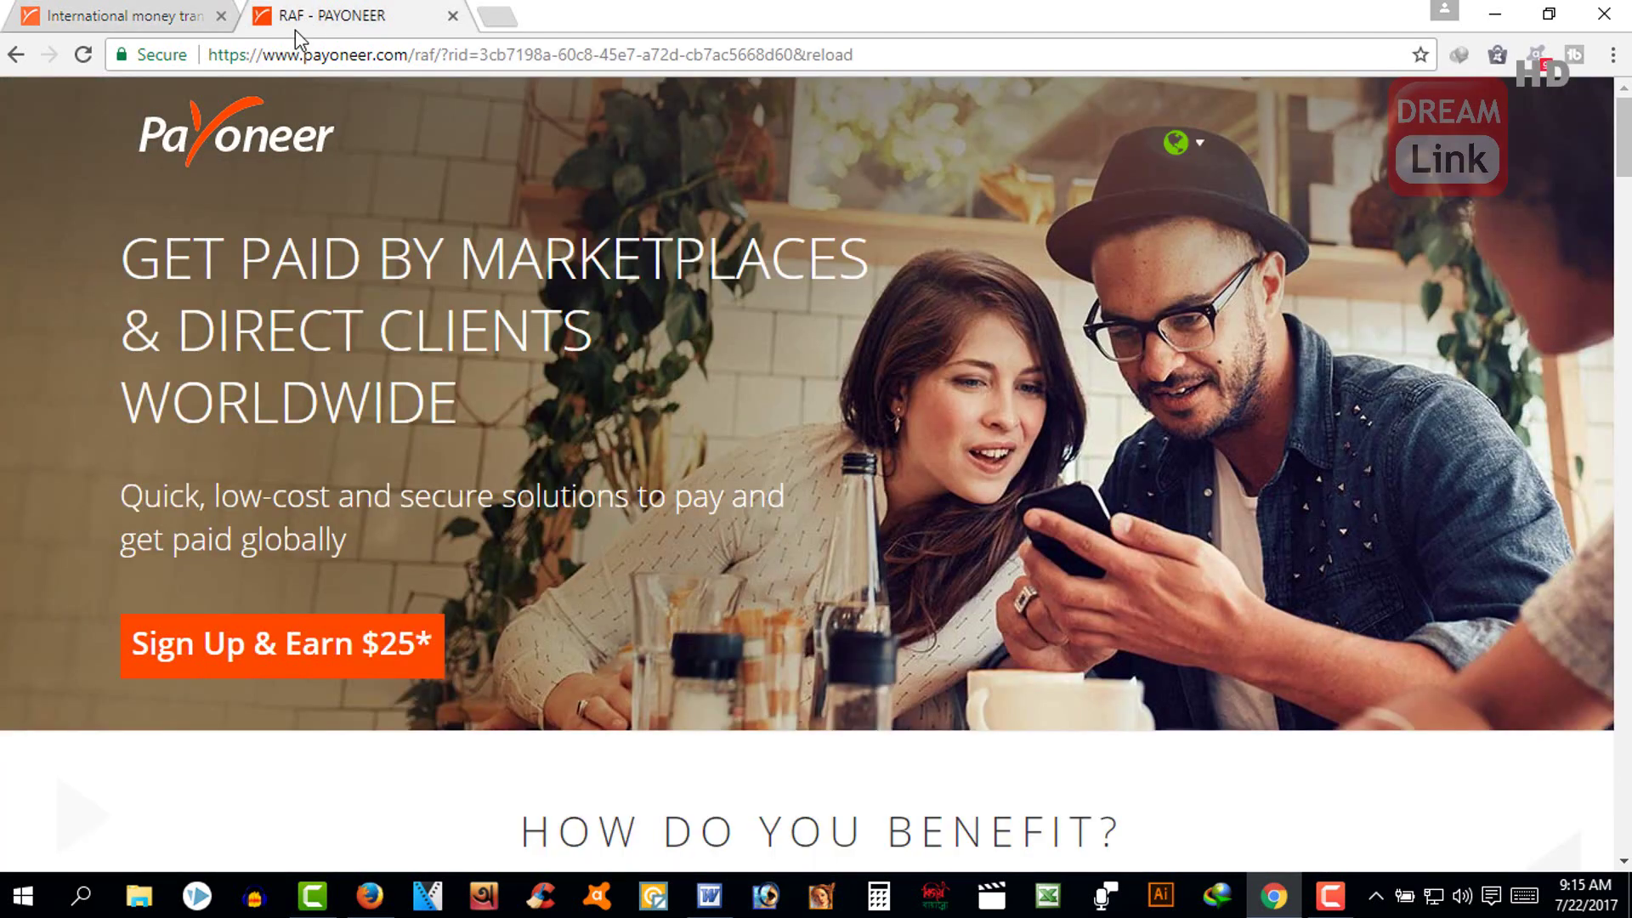
click(270, 657)
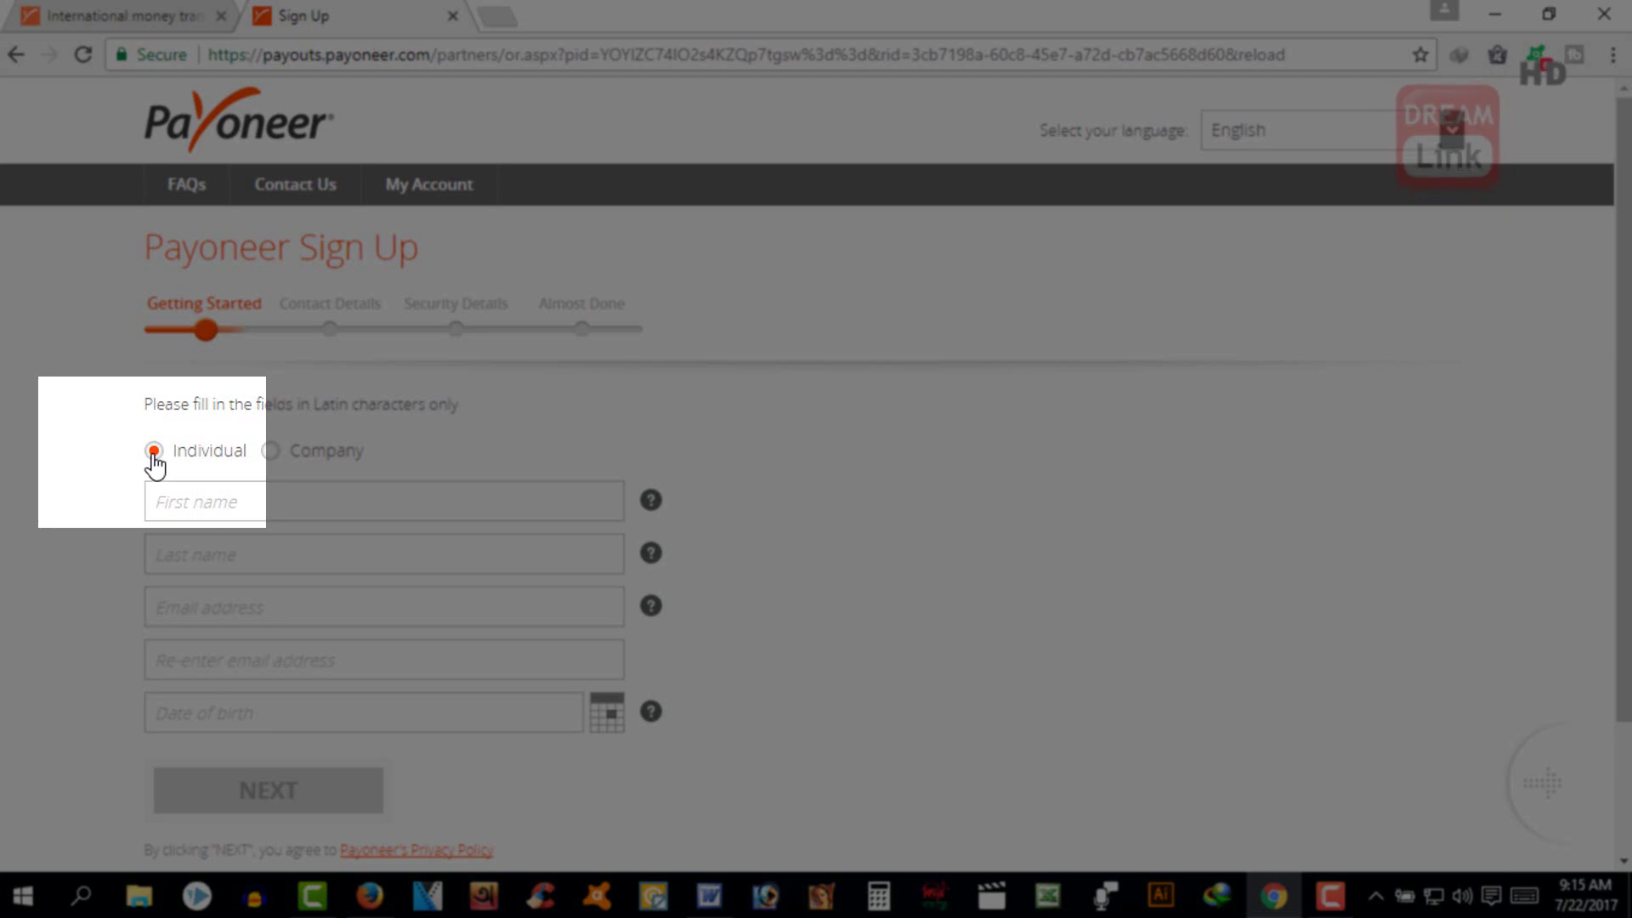
scroll(262, 405, down, 2)
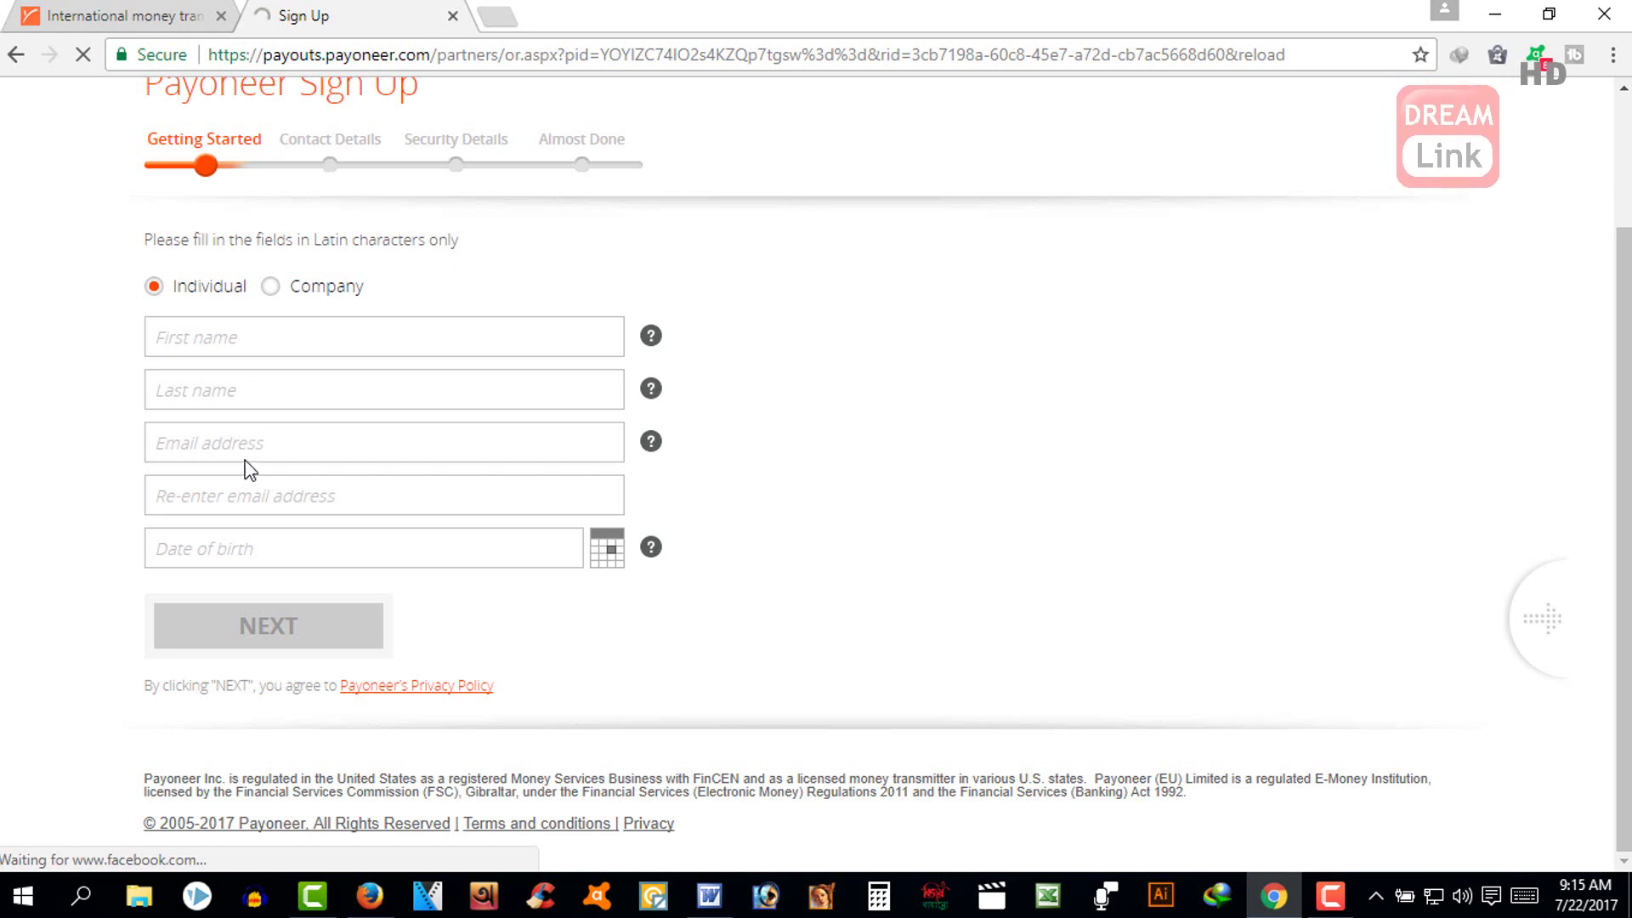
- Enter the applicant's first name, last name and email address (twice) on Getting Started
click(245, 333)
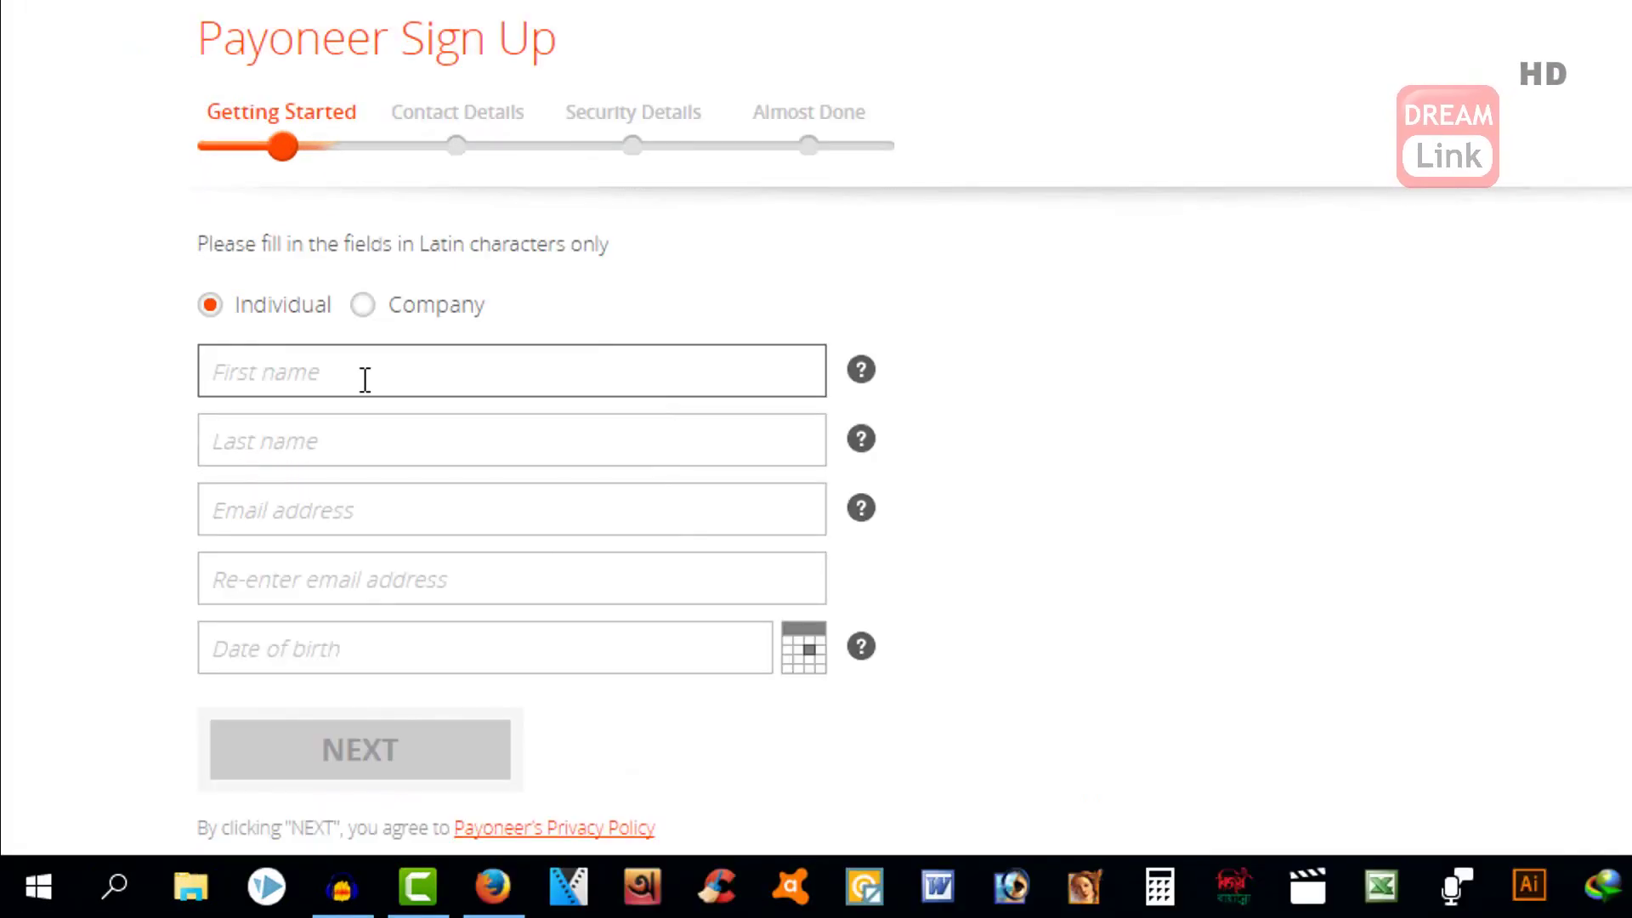
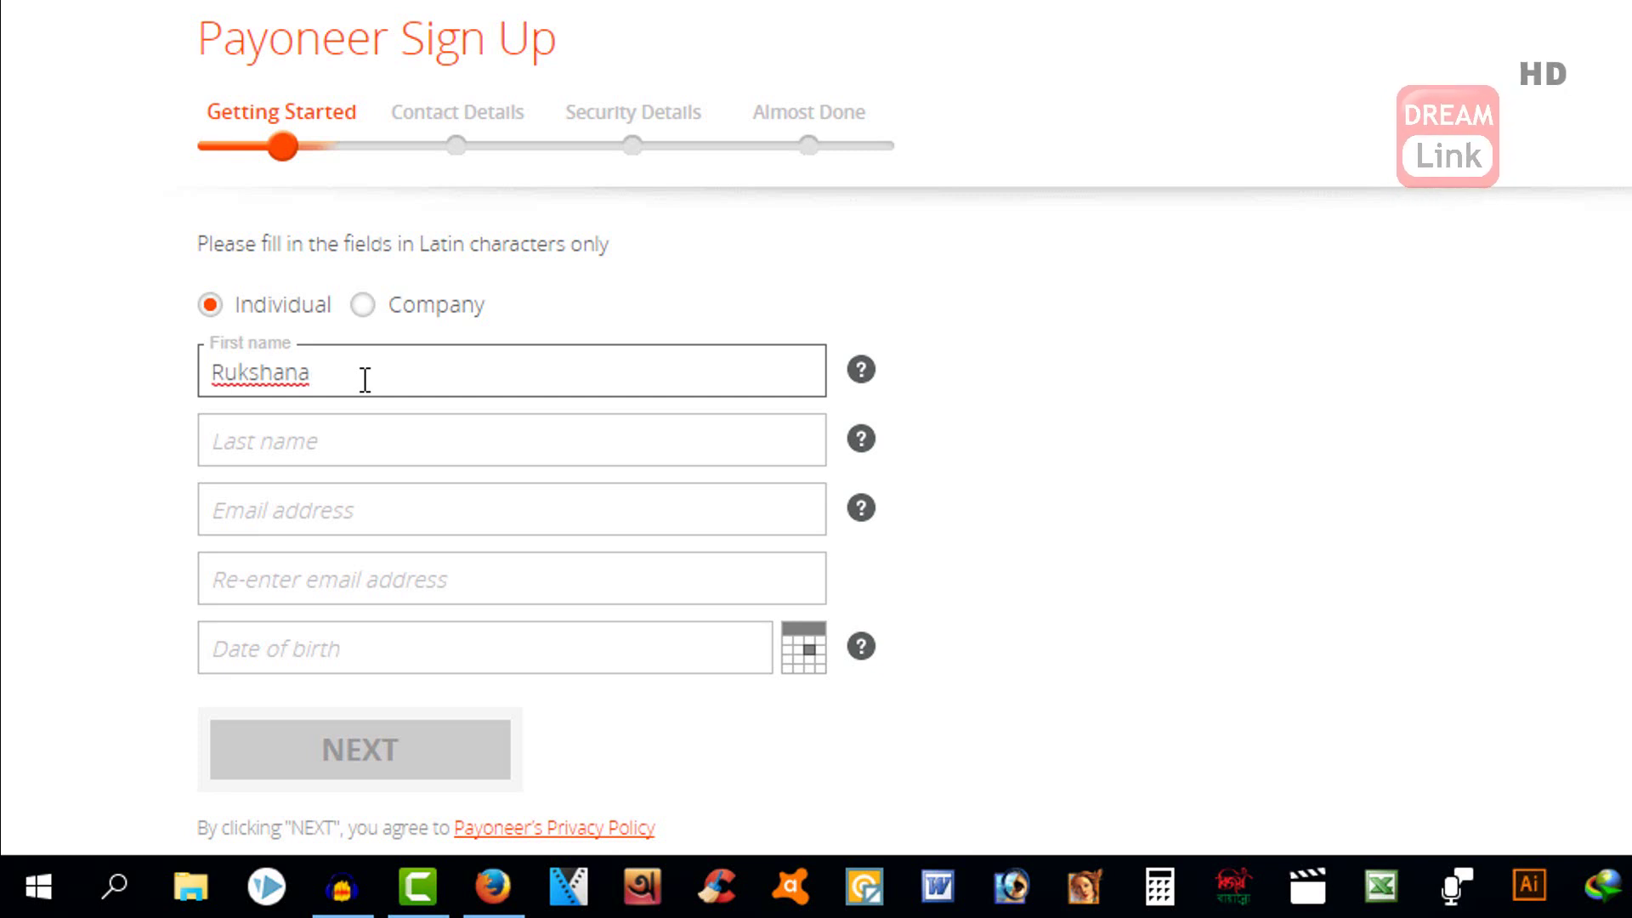
key(Tab)
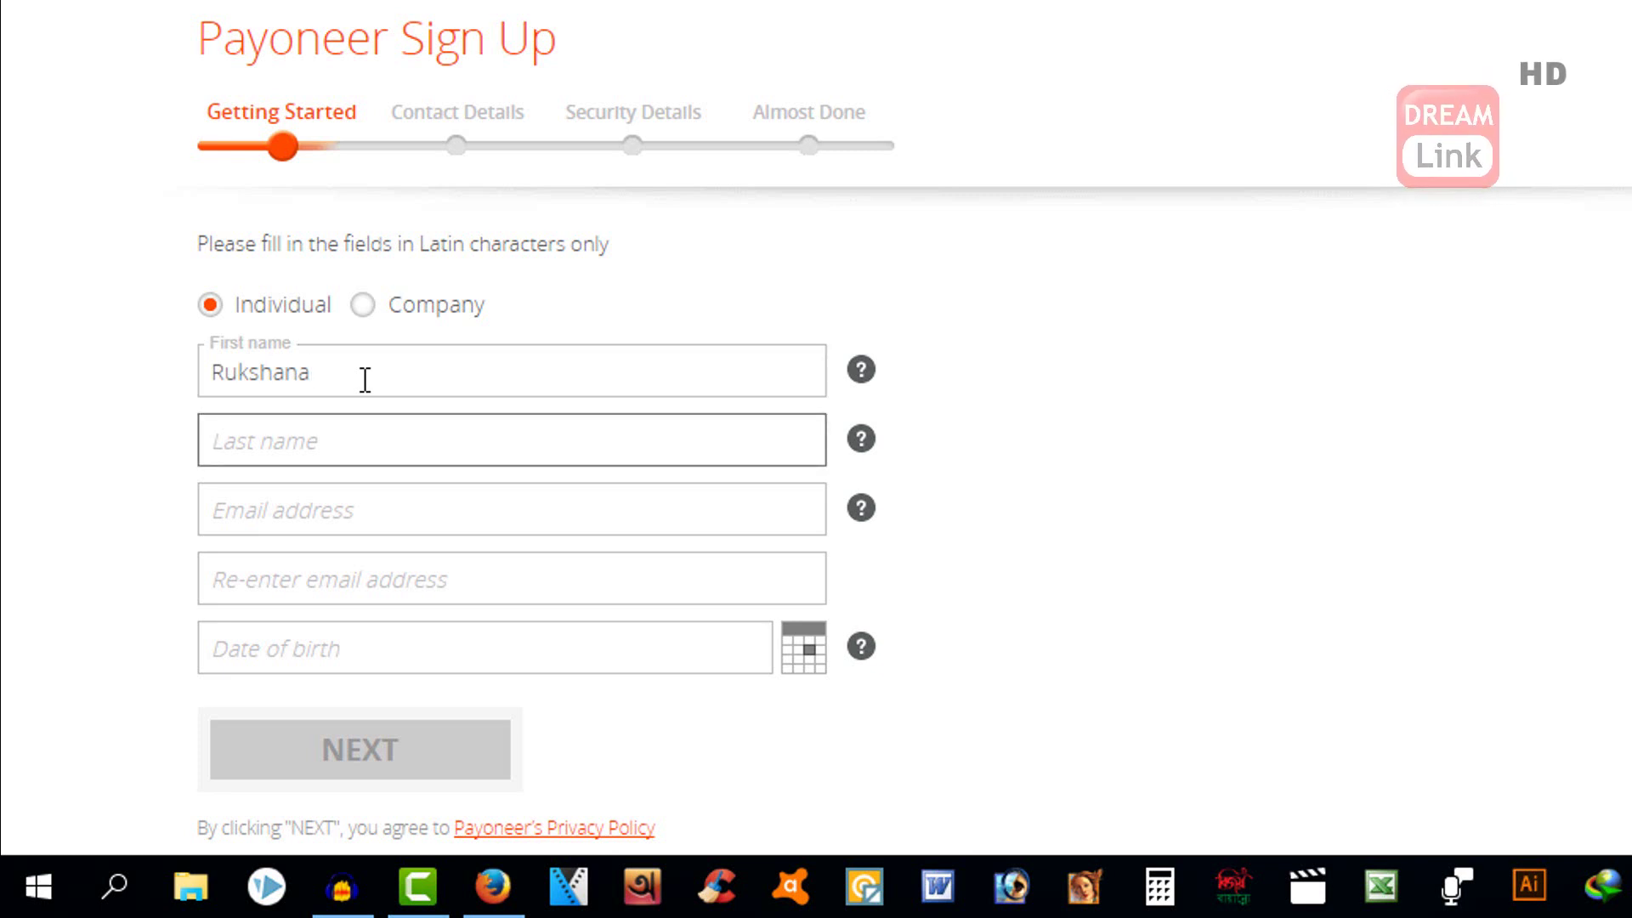
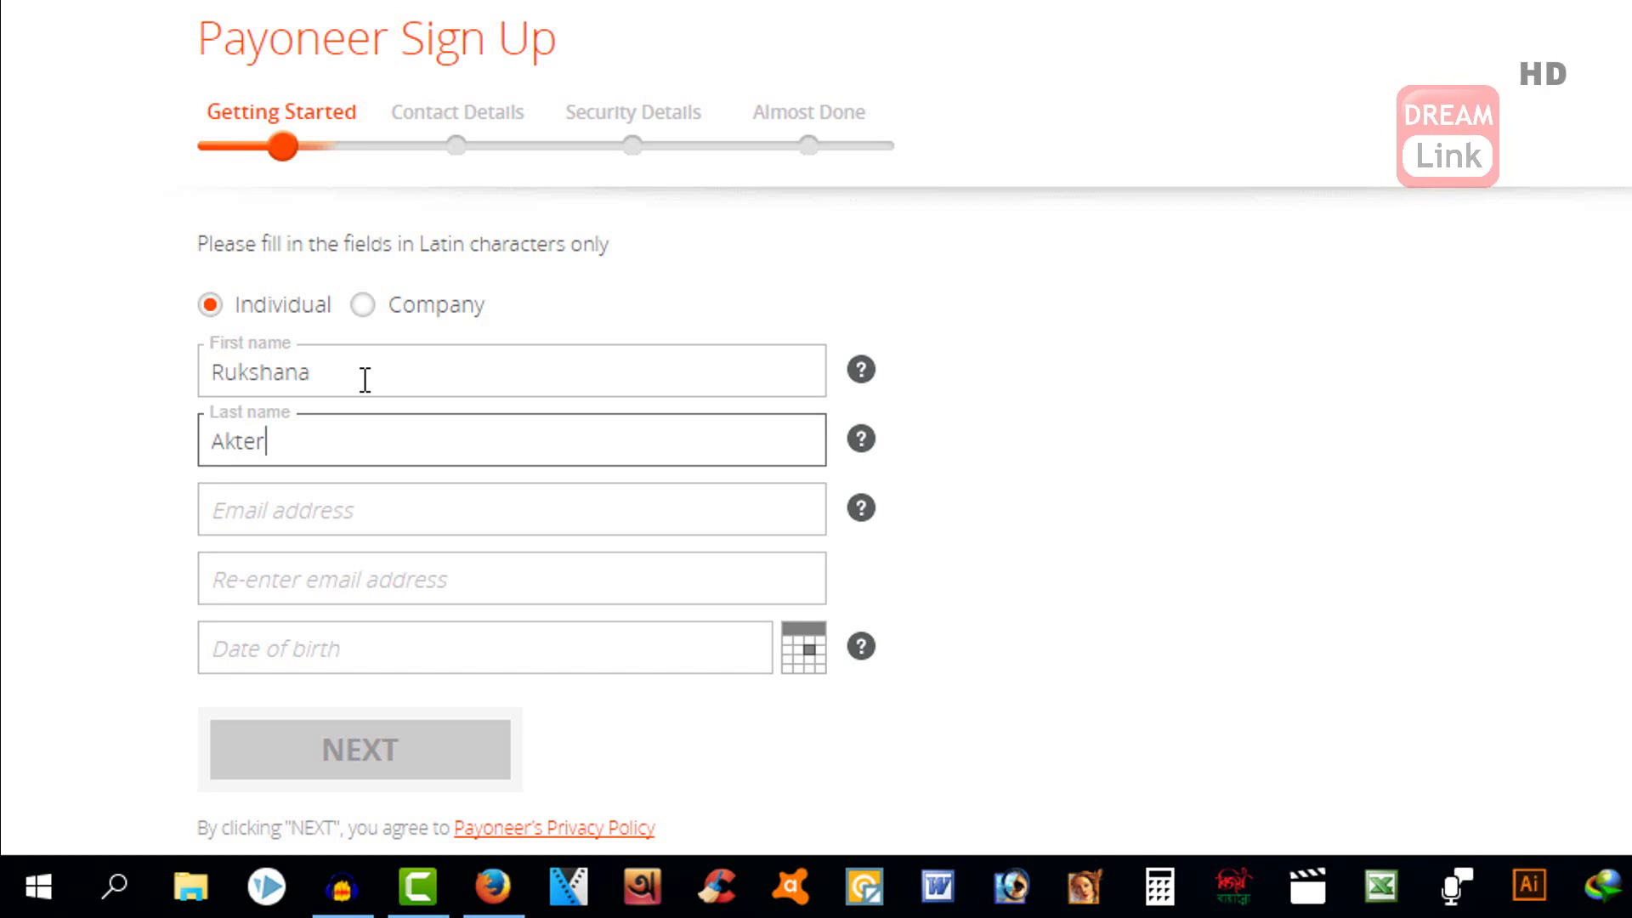
key(Tab)
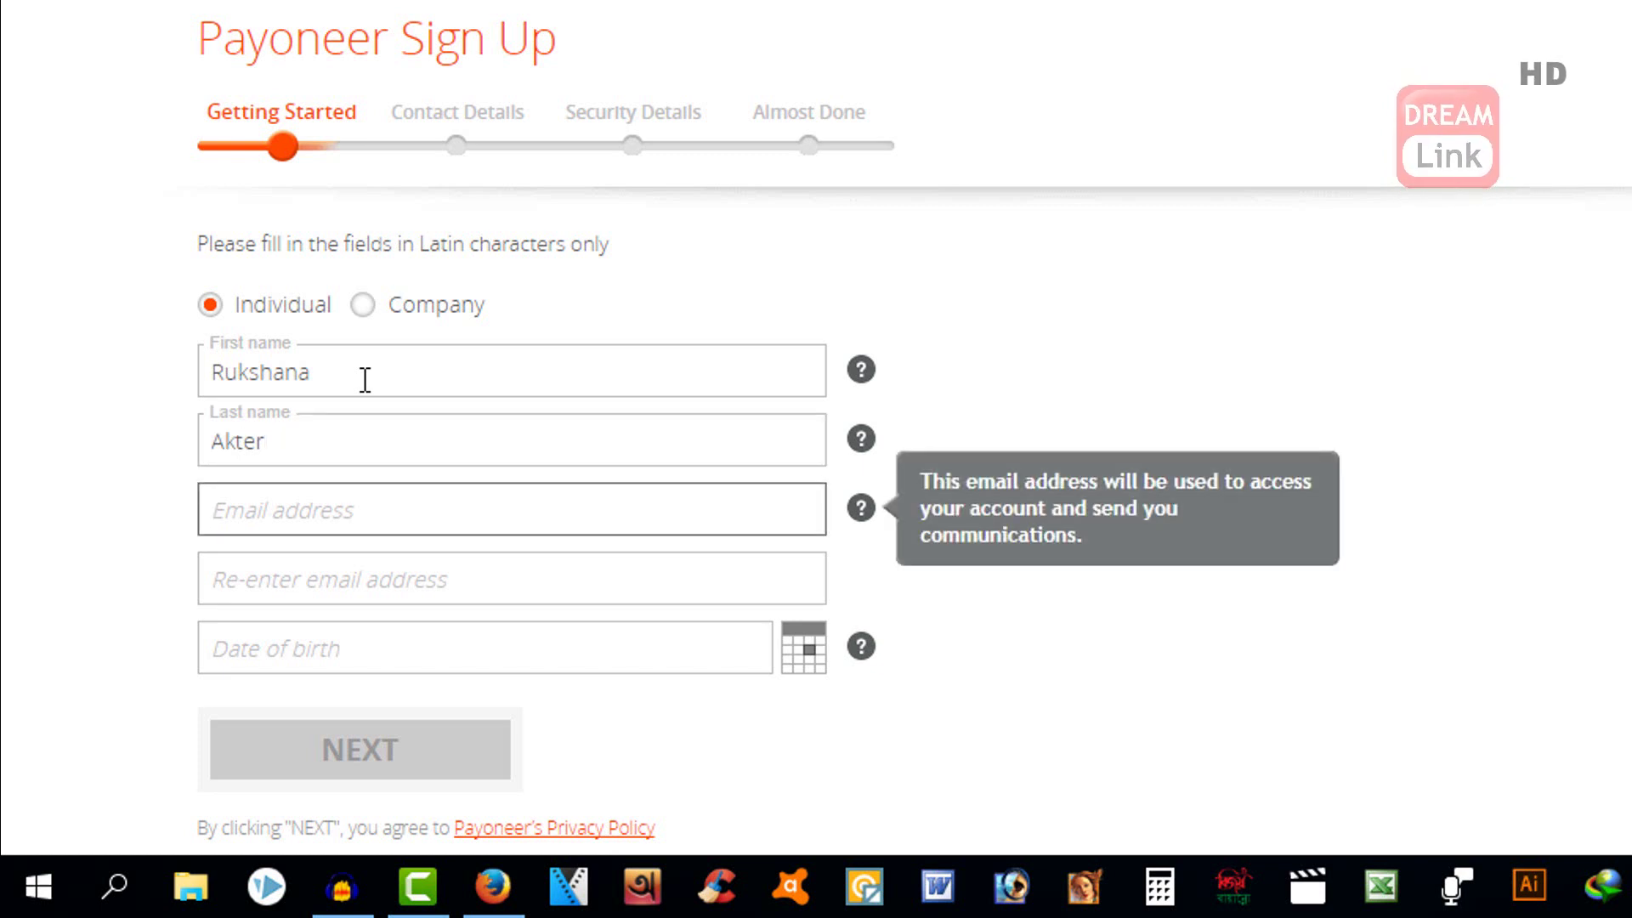
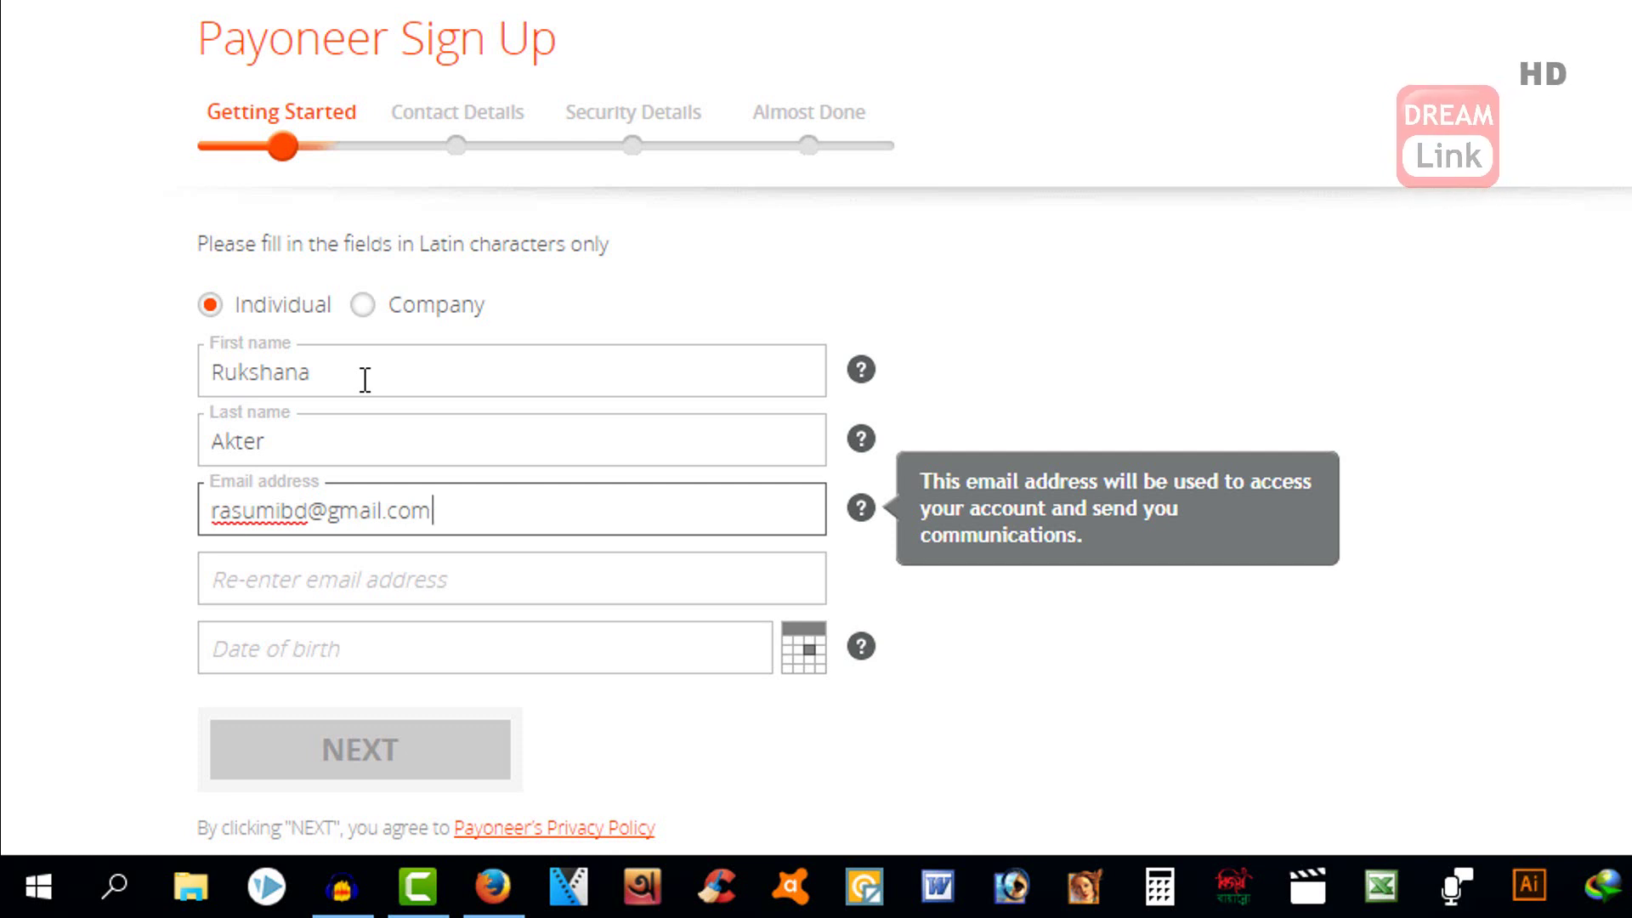
key(Tab)
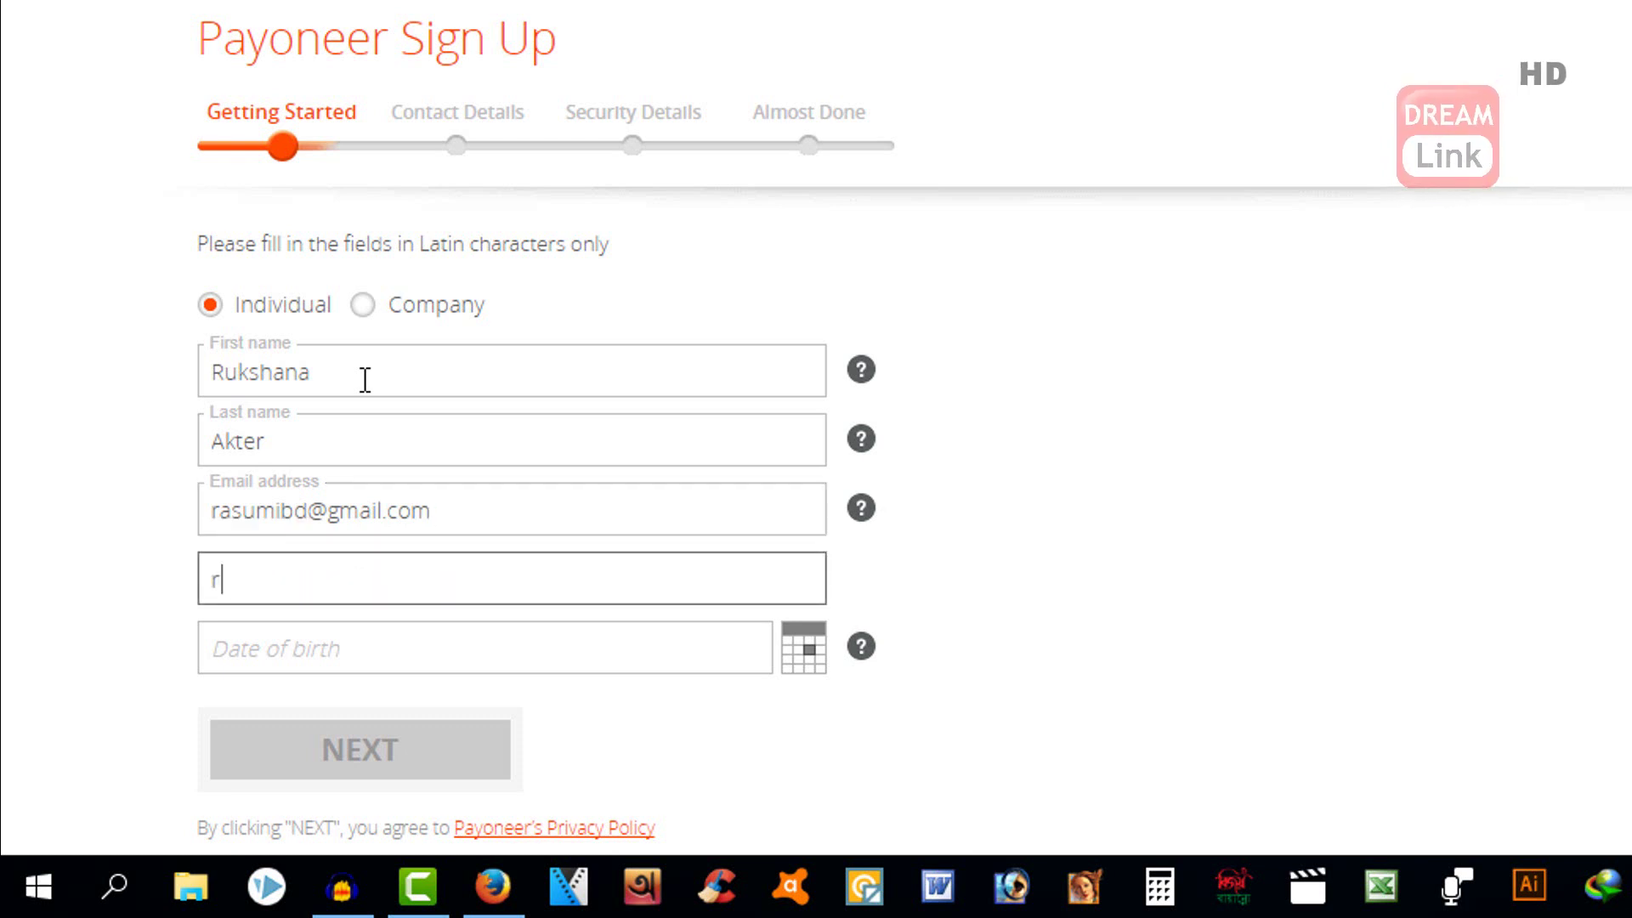
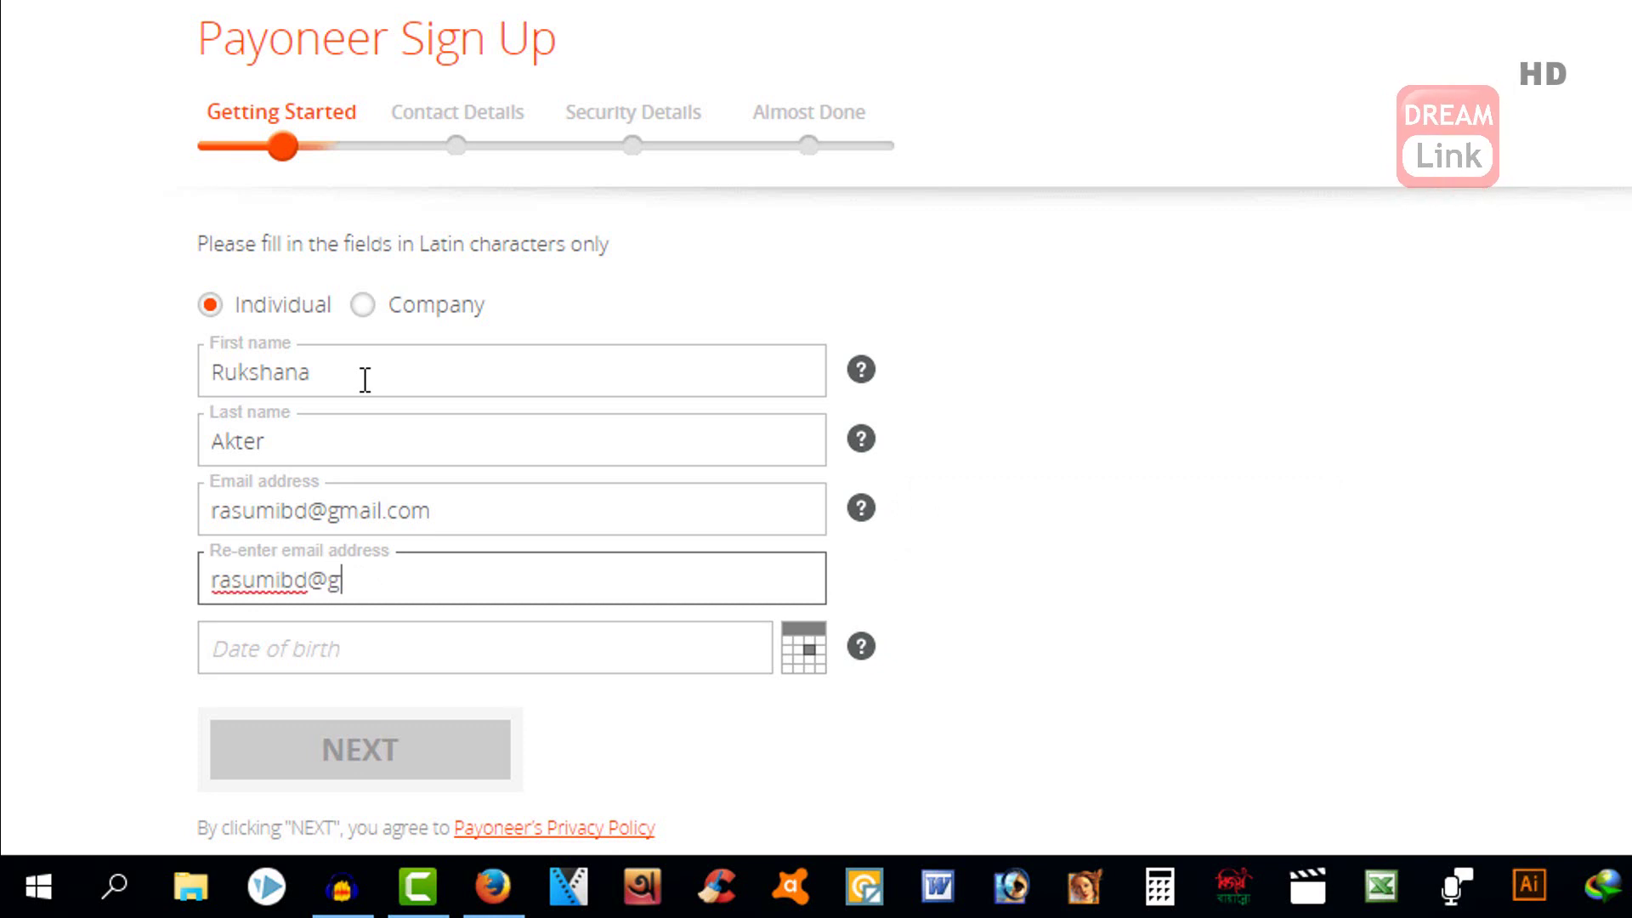
key(Tab)
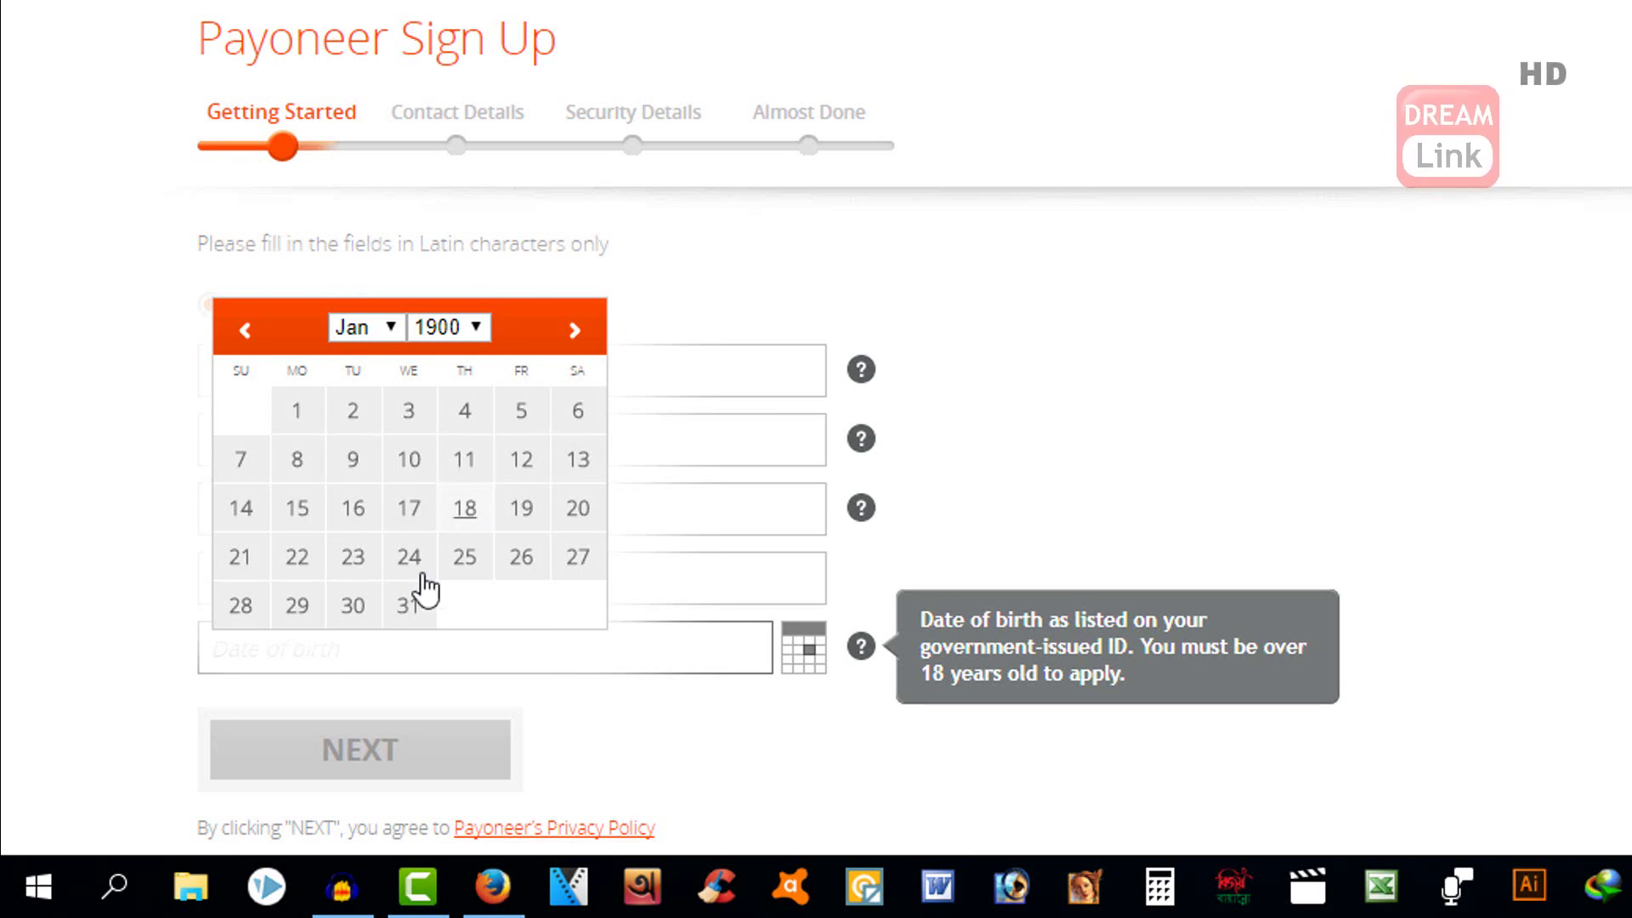
click(393, 328)
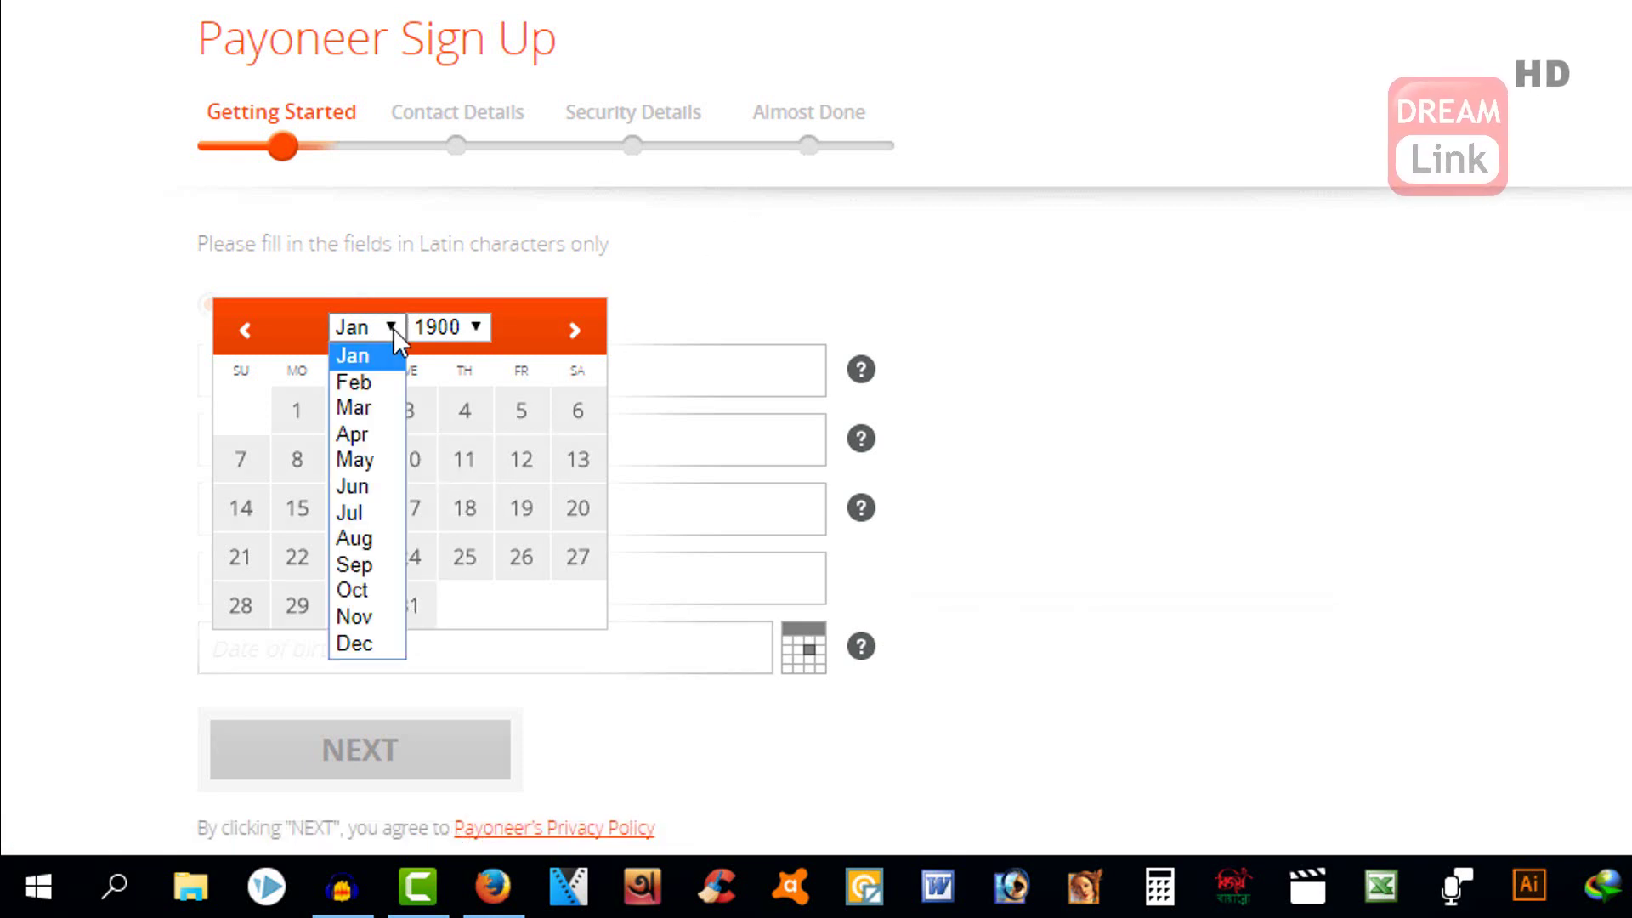
click(371, 643)
click(473, 330)
scroll(455, 153, down, 20)
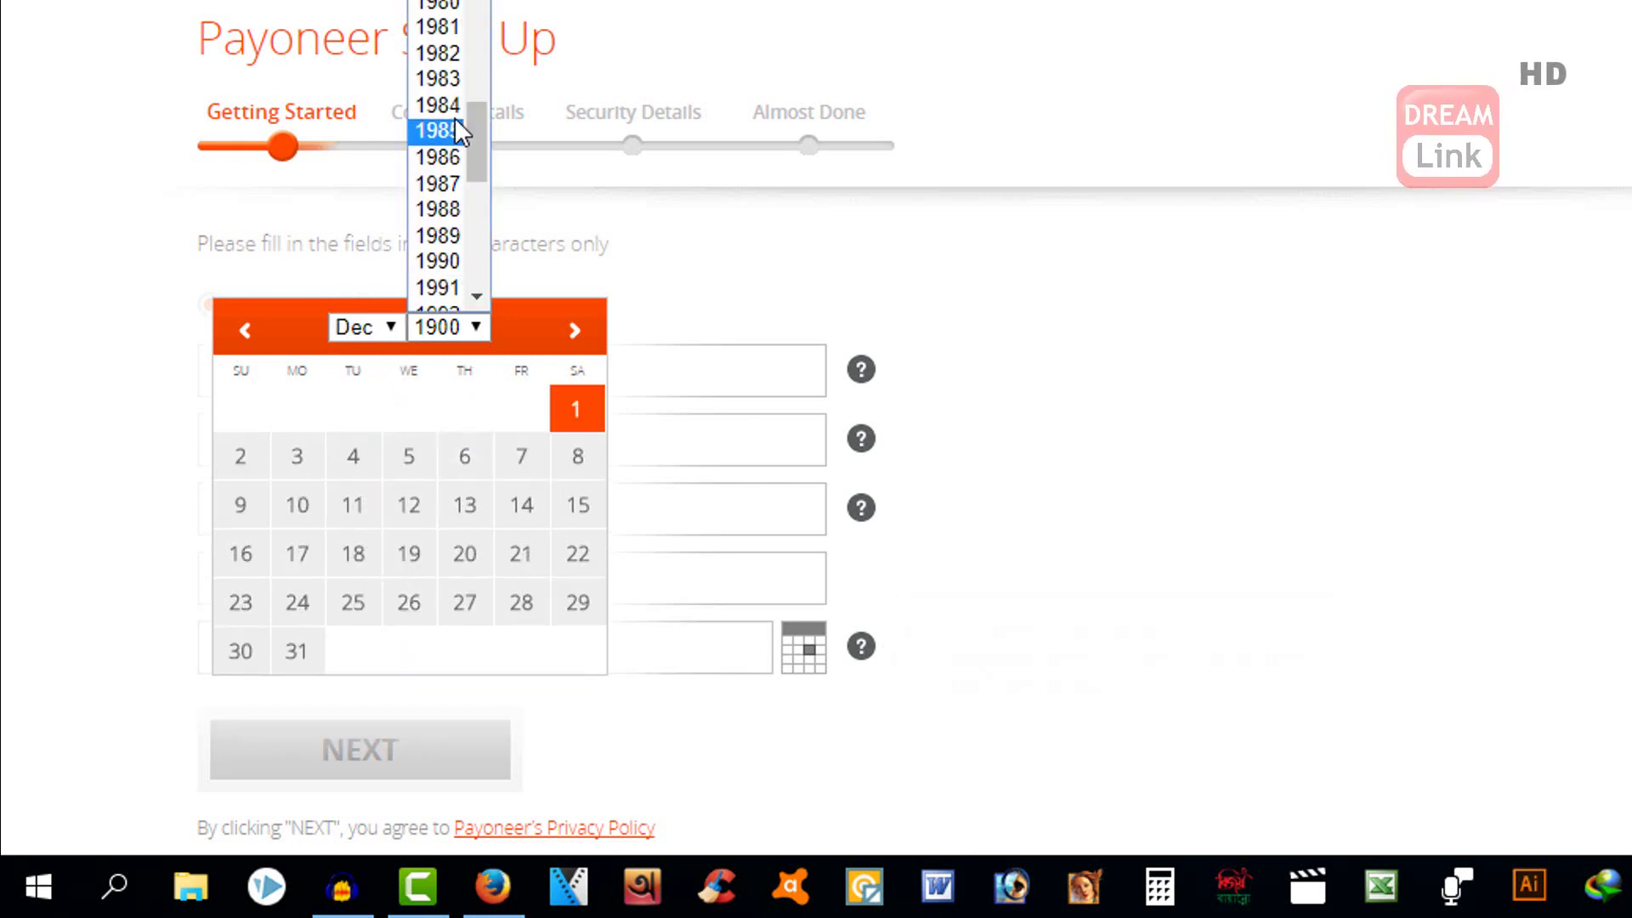
click(457, 85)
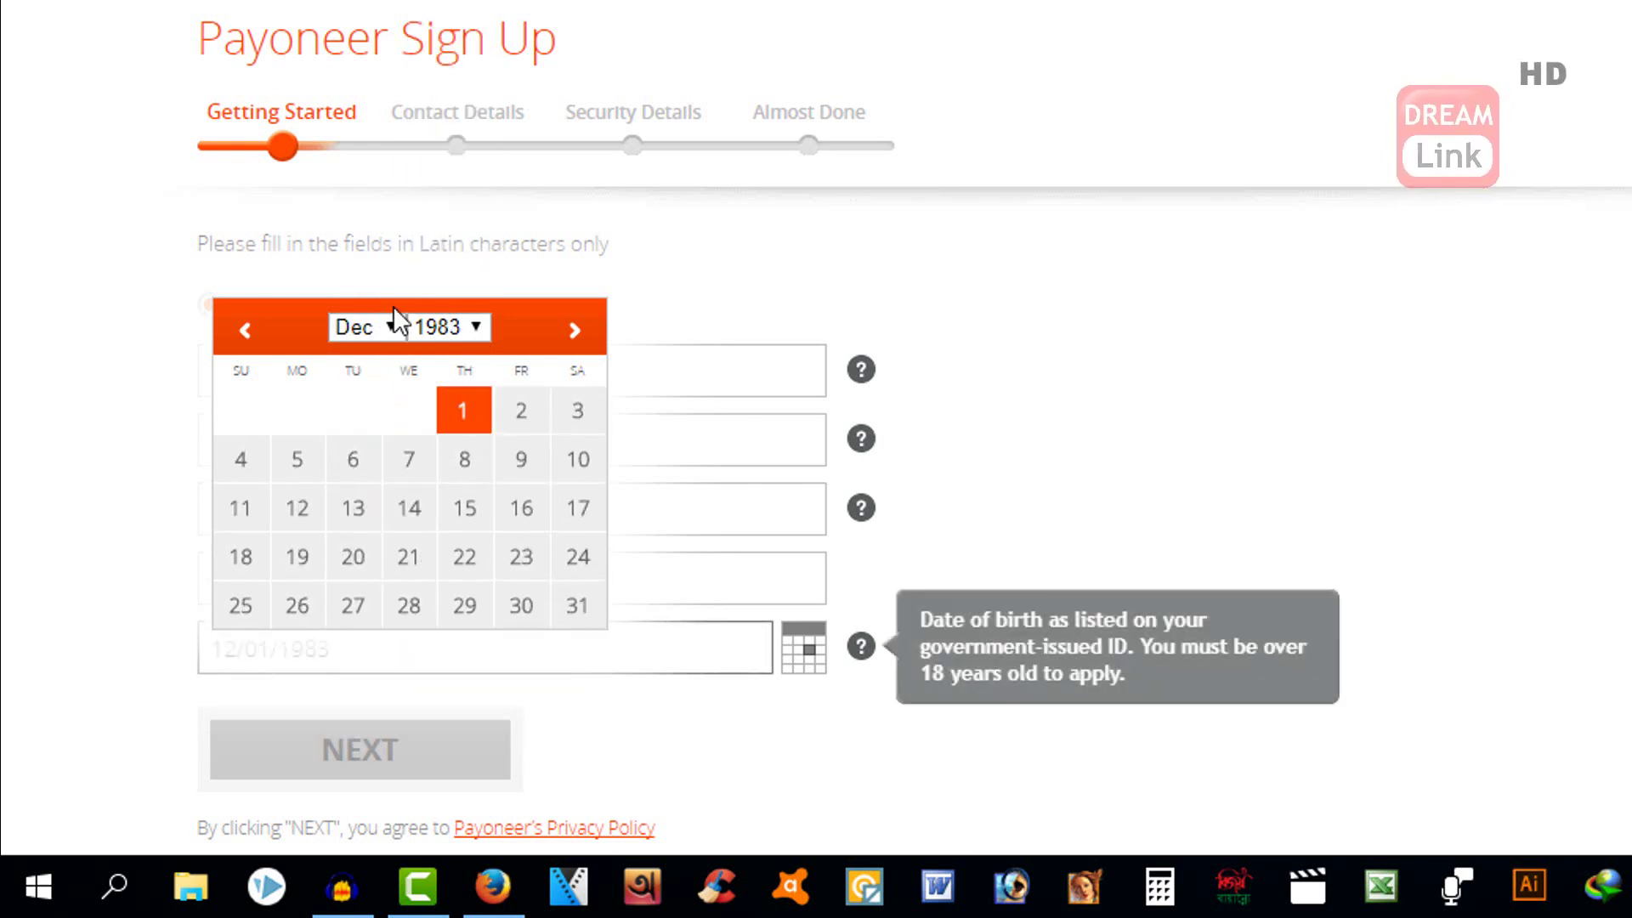
click(580, 620)
scroll(594, 599, down, 2)
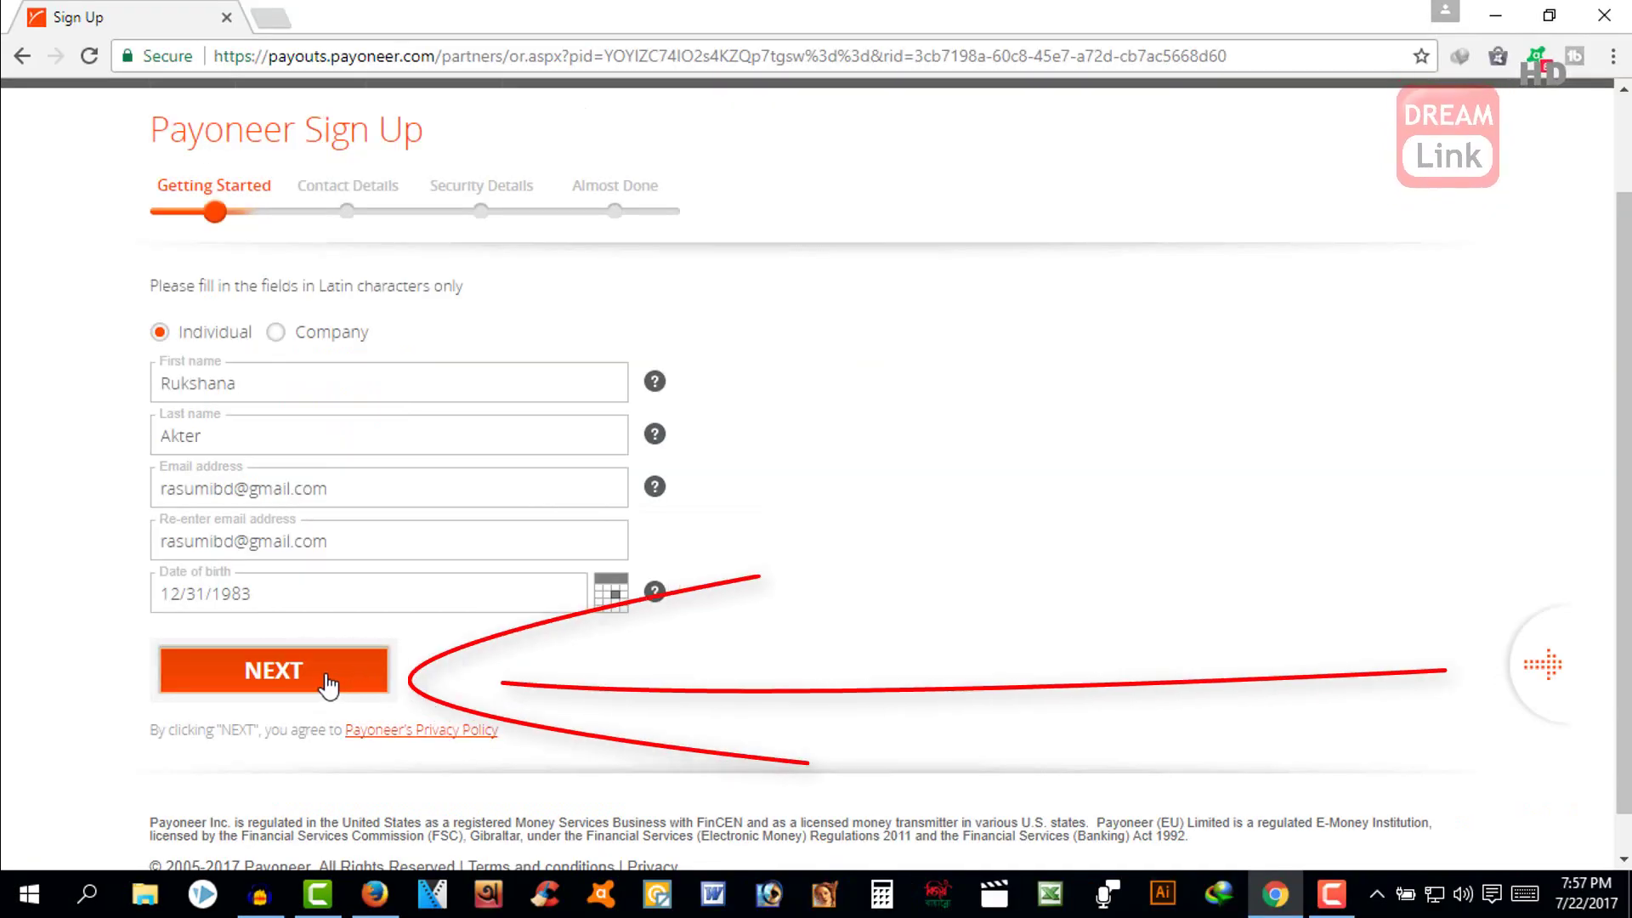
- Submit Getting Started, then enter both street address lines and the city on Contact Details
click(327, 676)
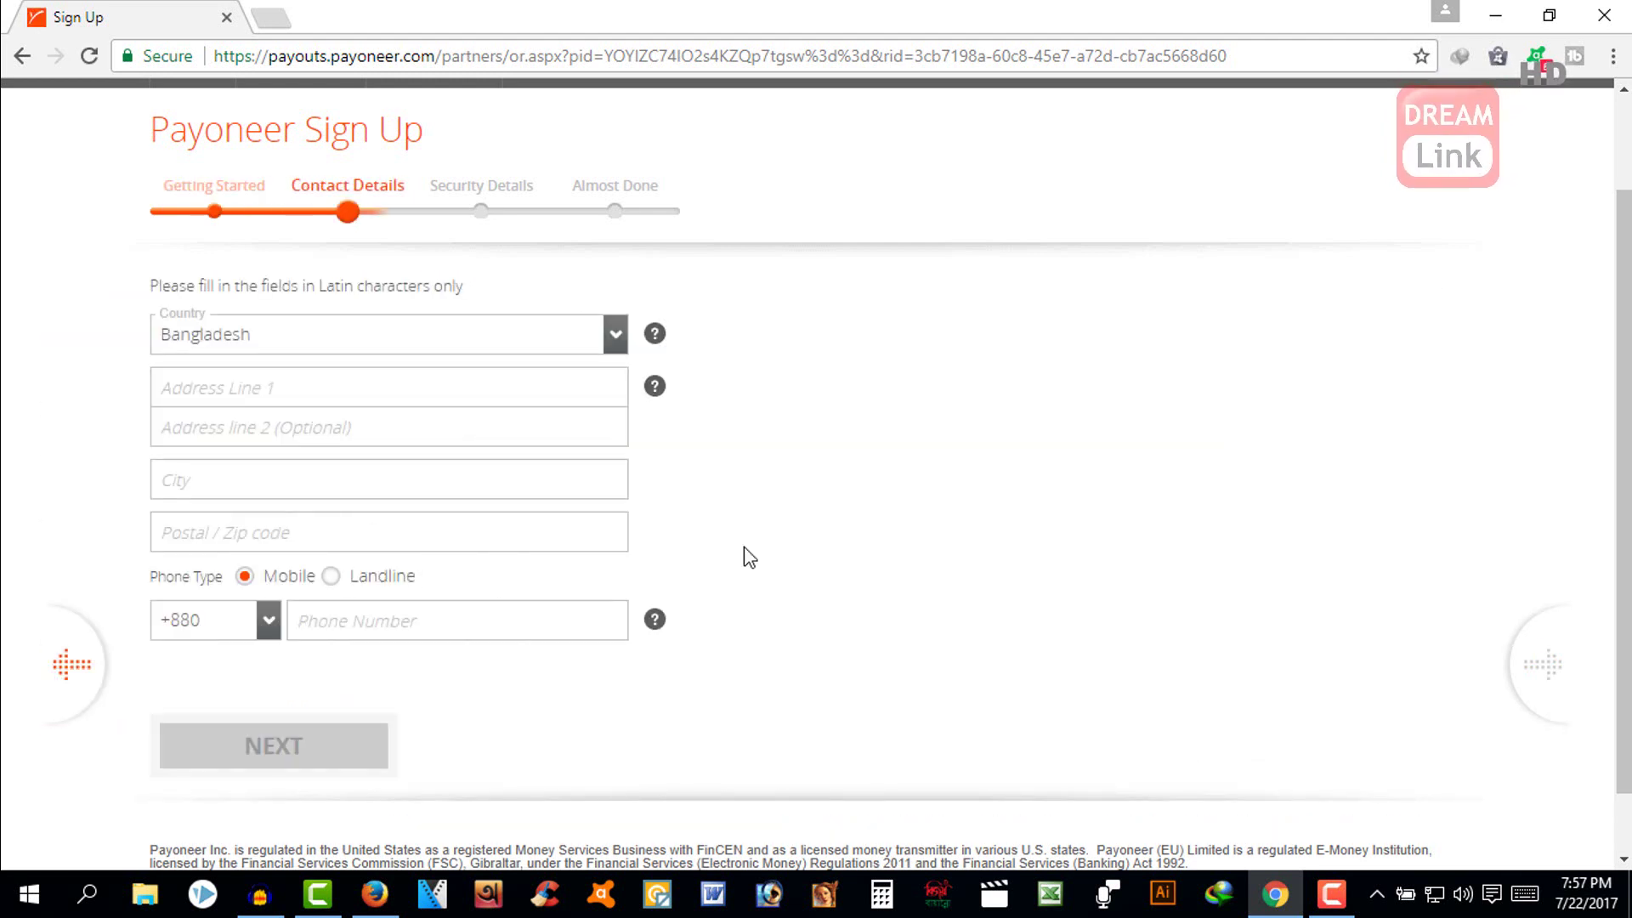
click(394, 399)
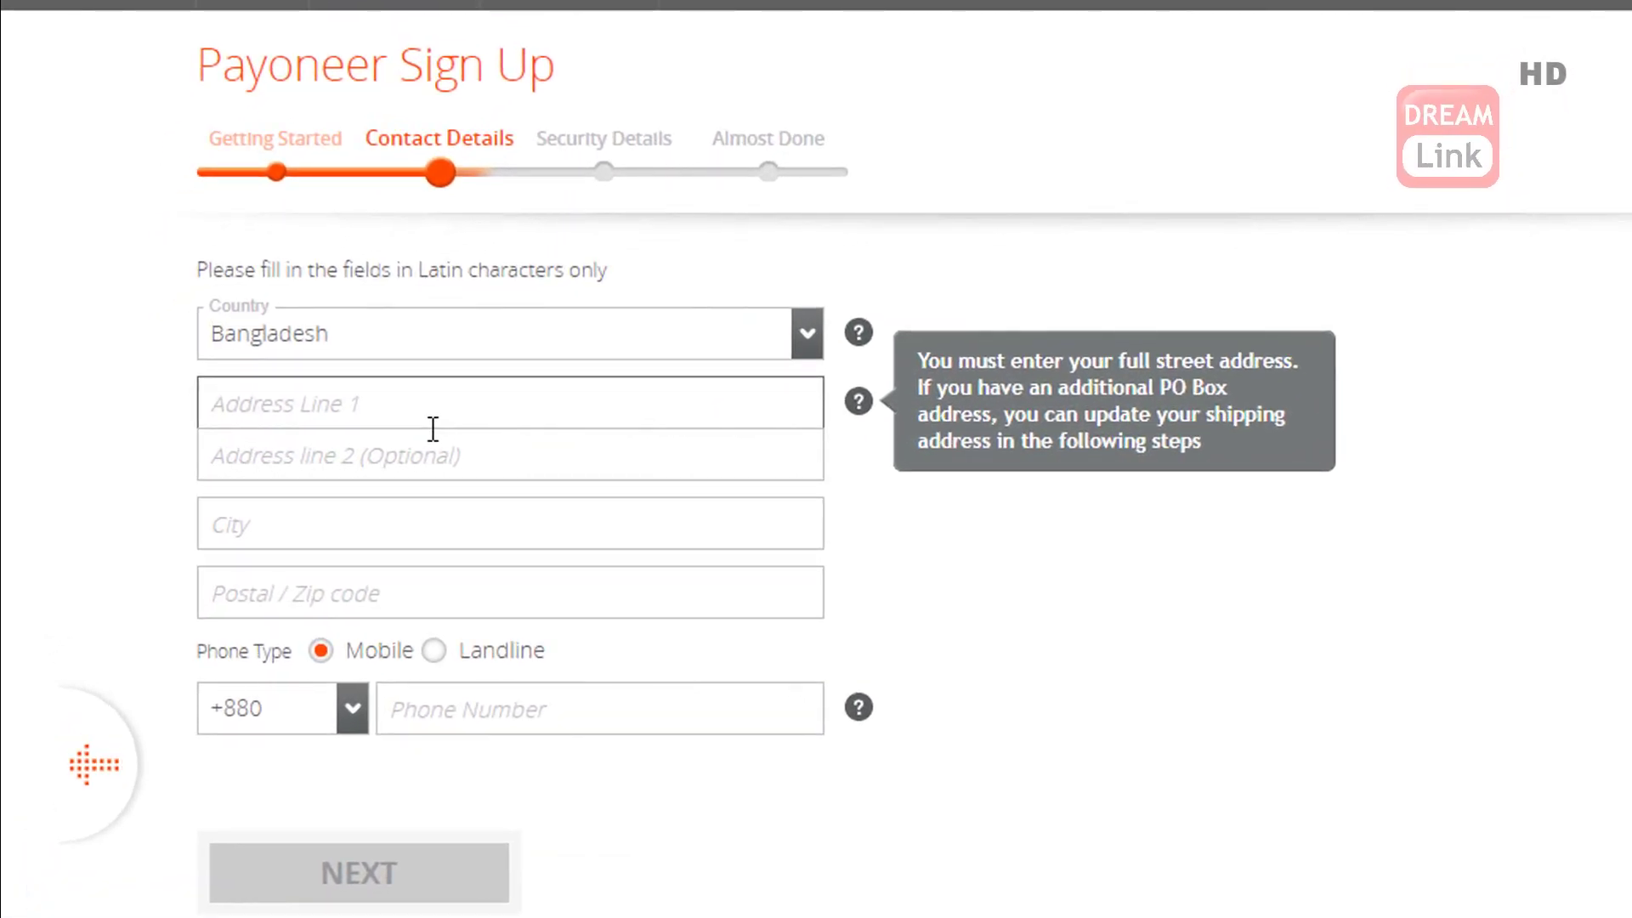
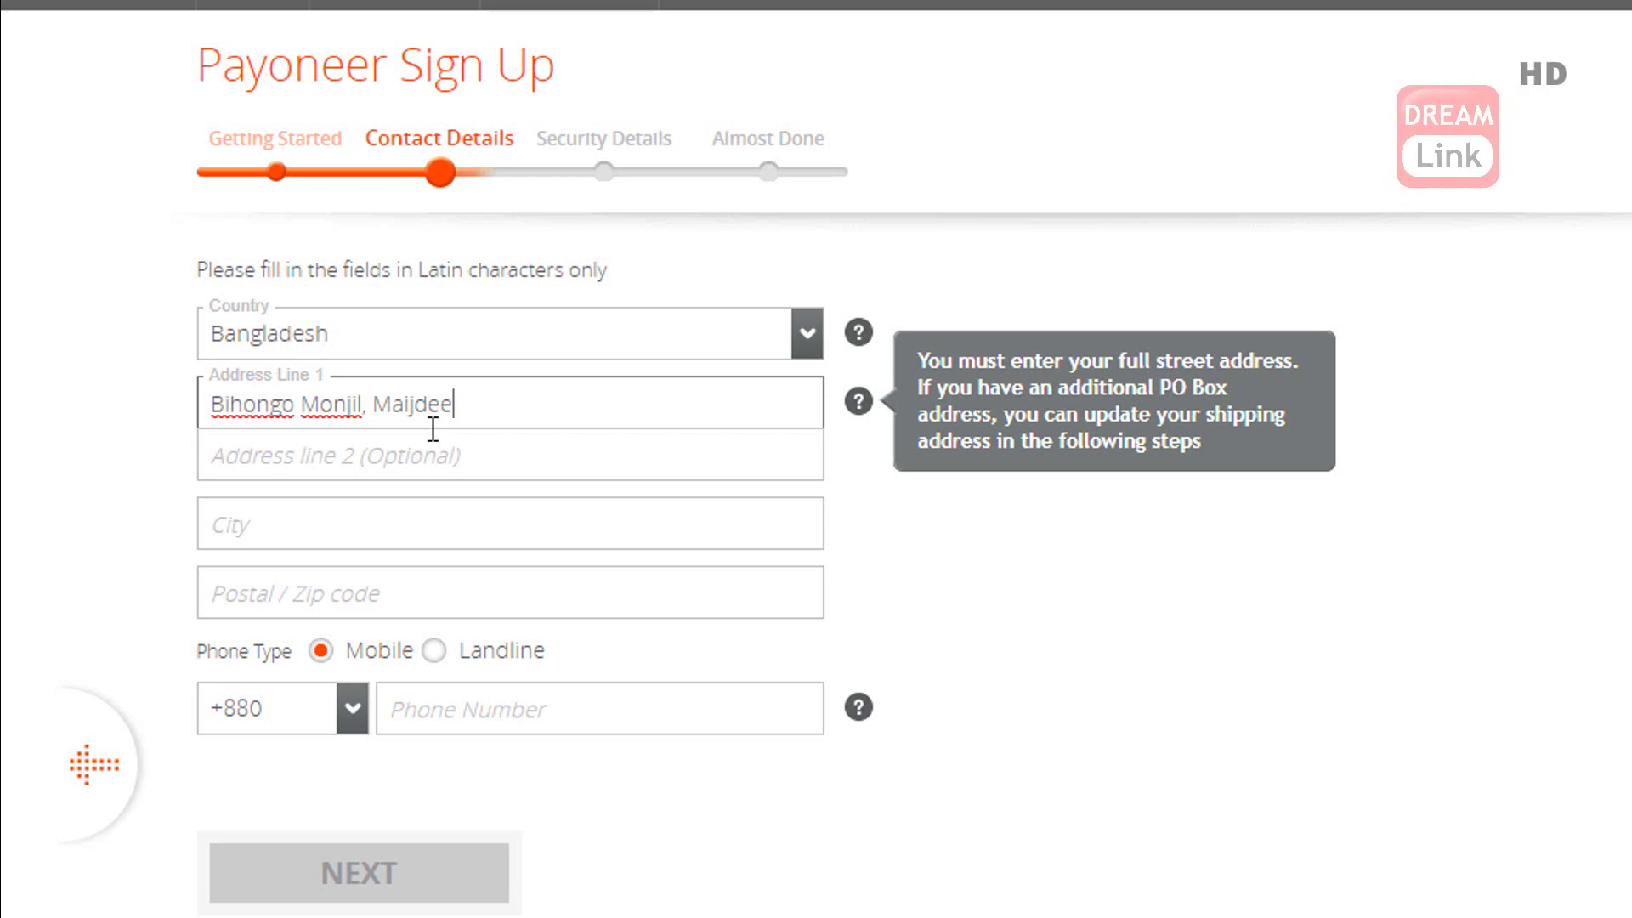
key(Tab)
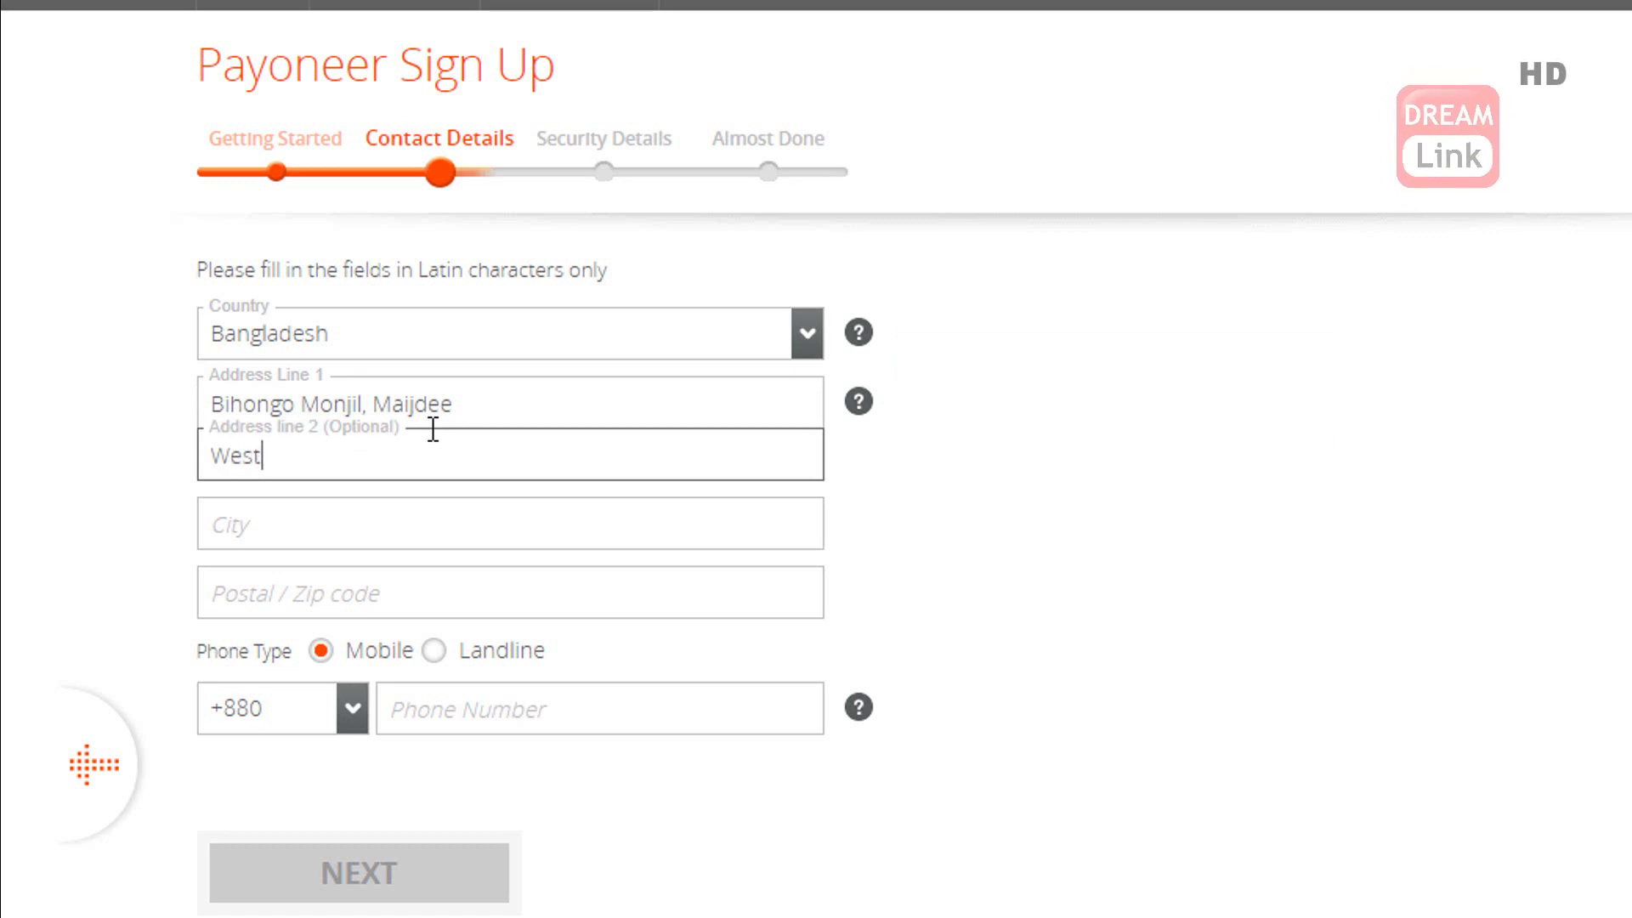
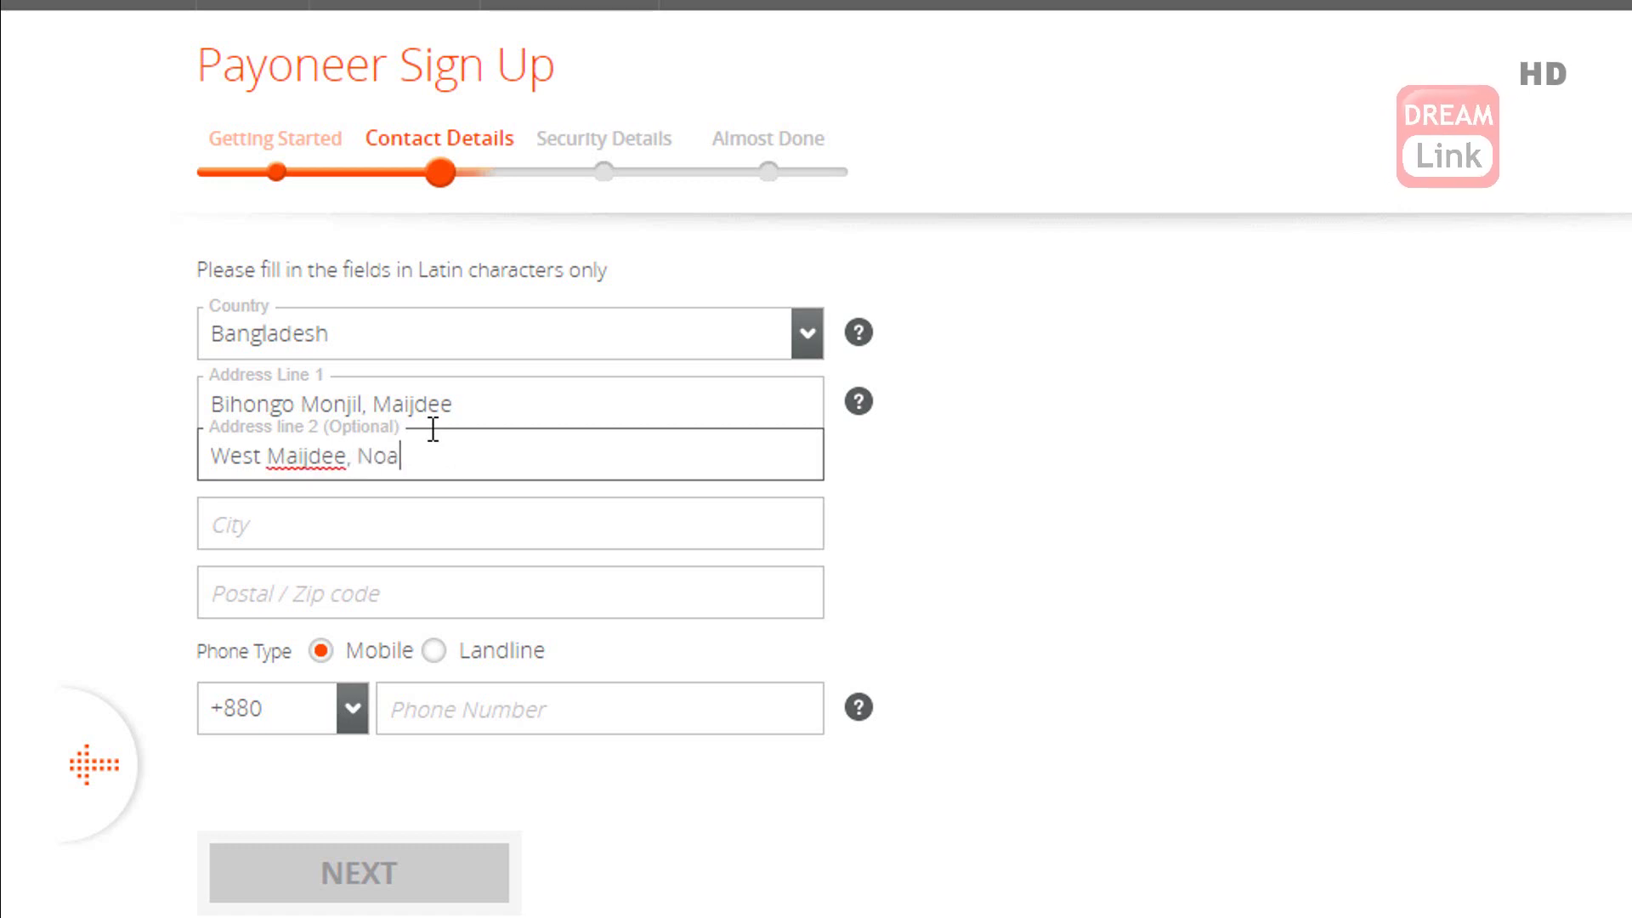
key(Tab)
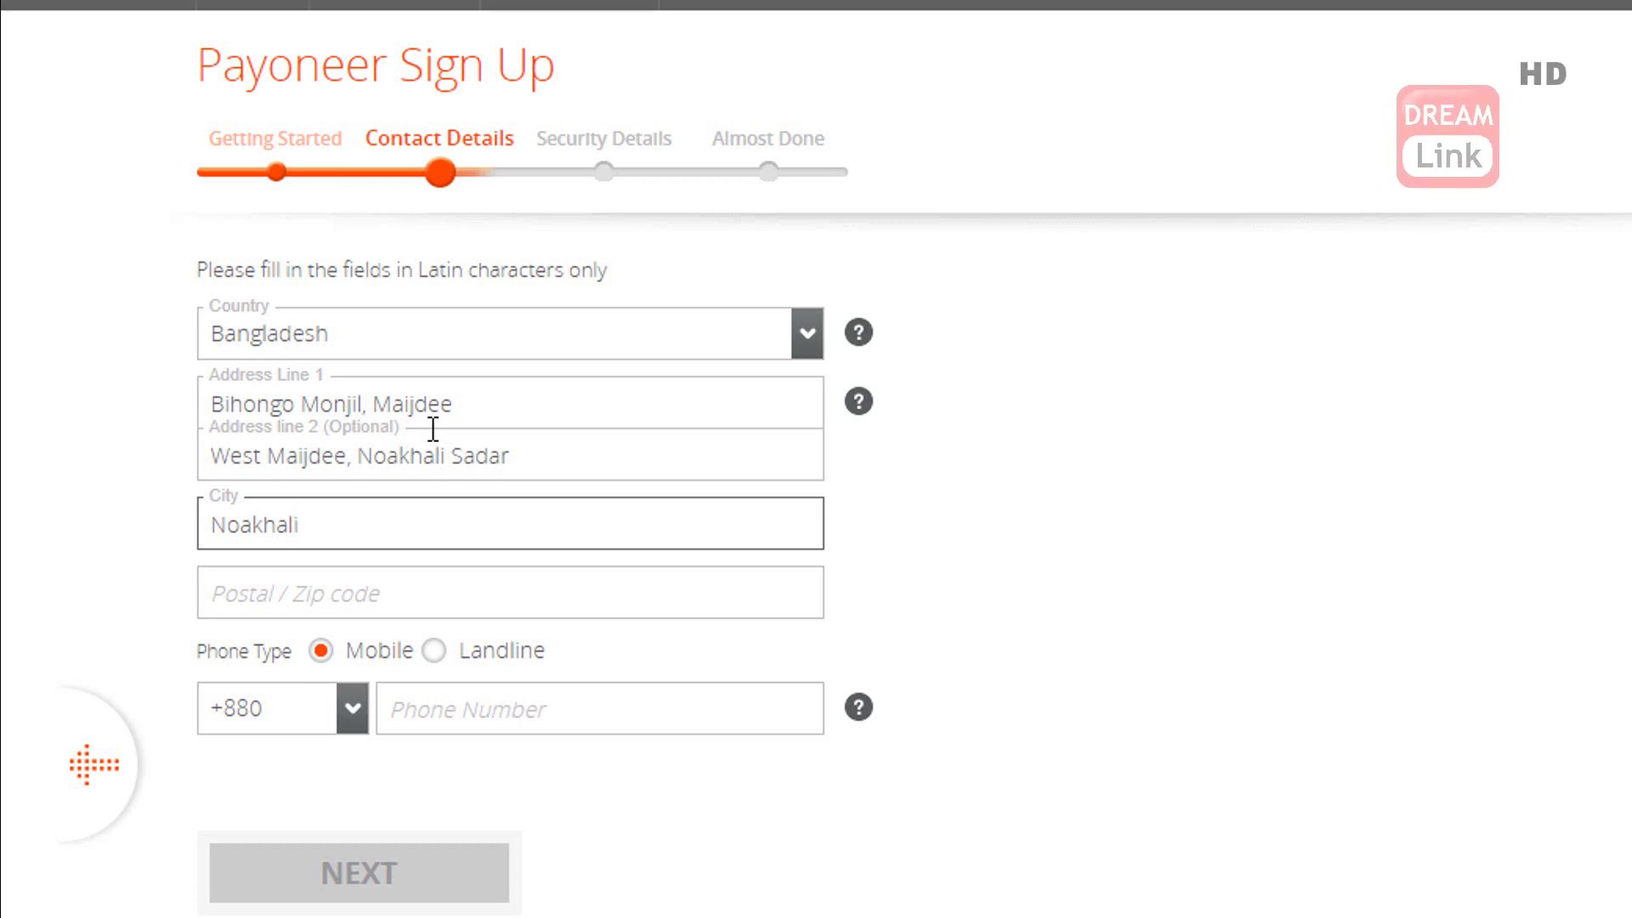
key(Tab)
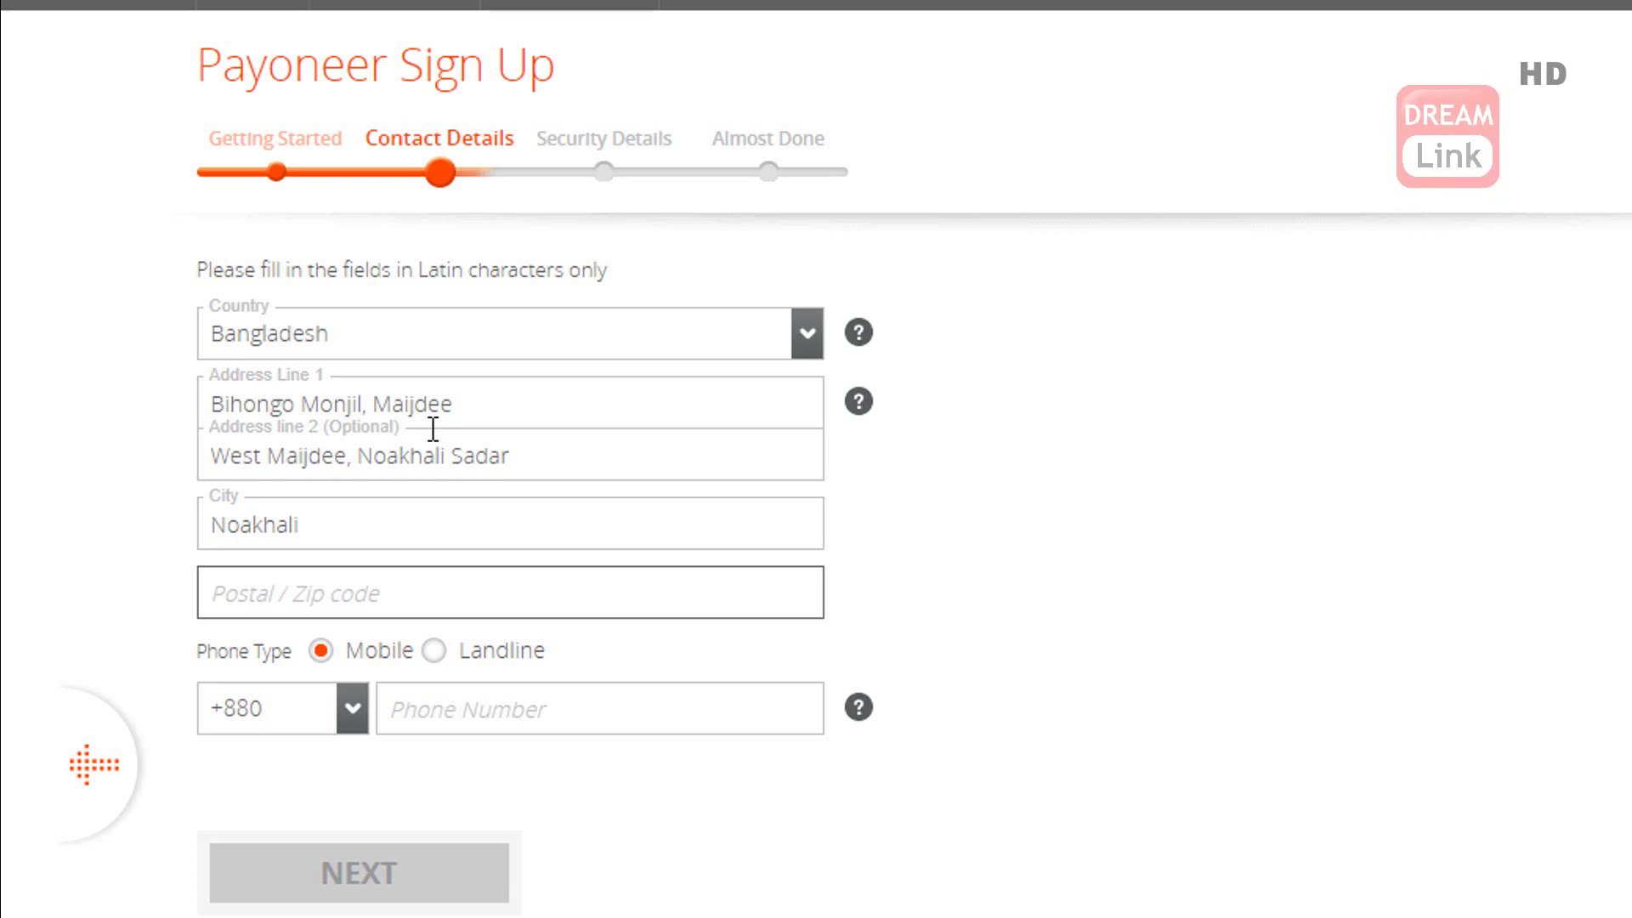
- Enter the postal code and the mobile phone number after the +880 prefix
text(3)
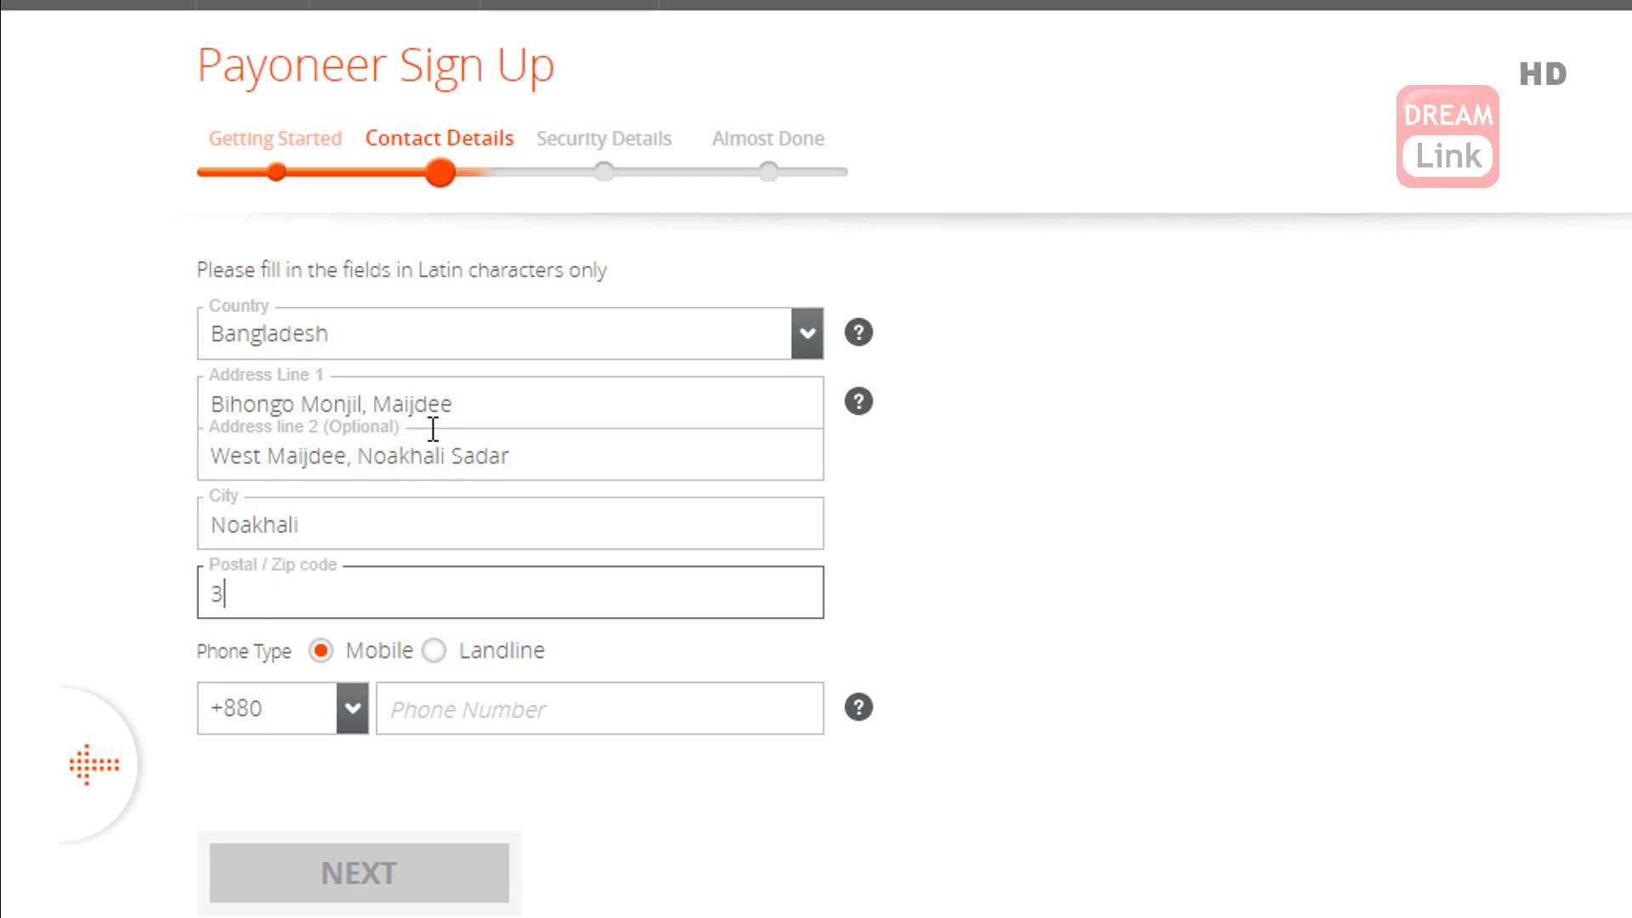
text(800)
key(Tab)
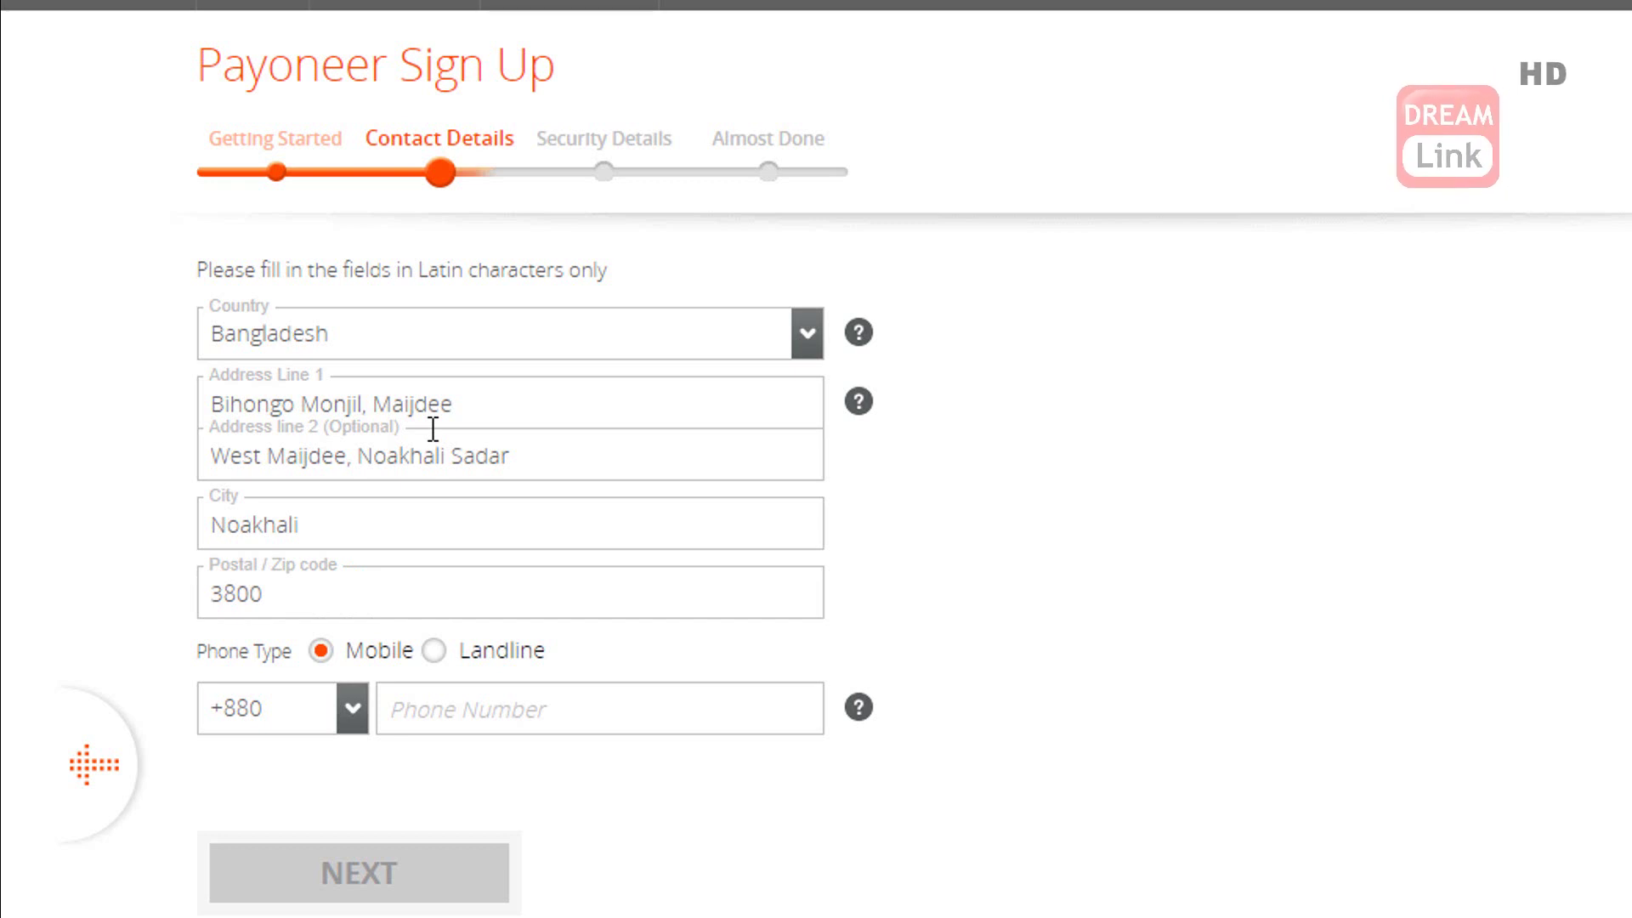
key(Tab)
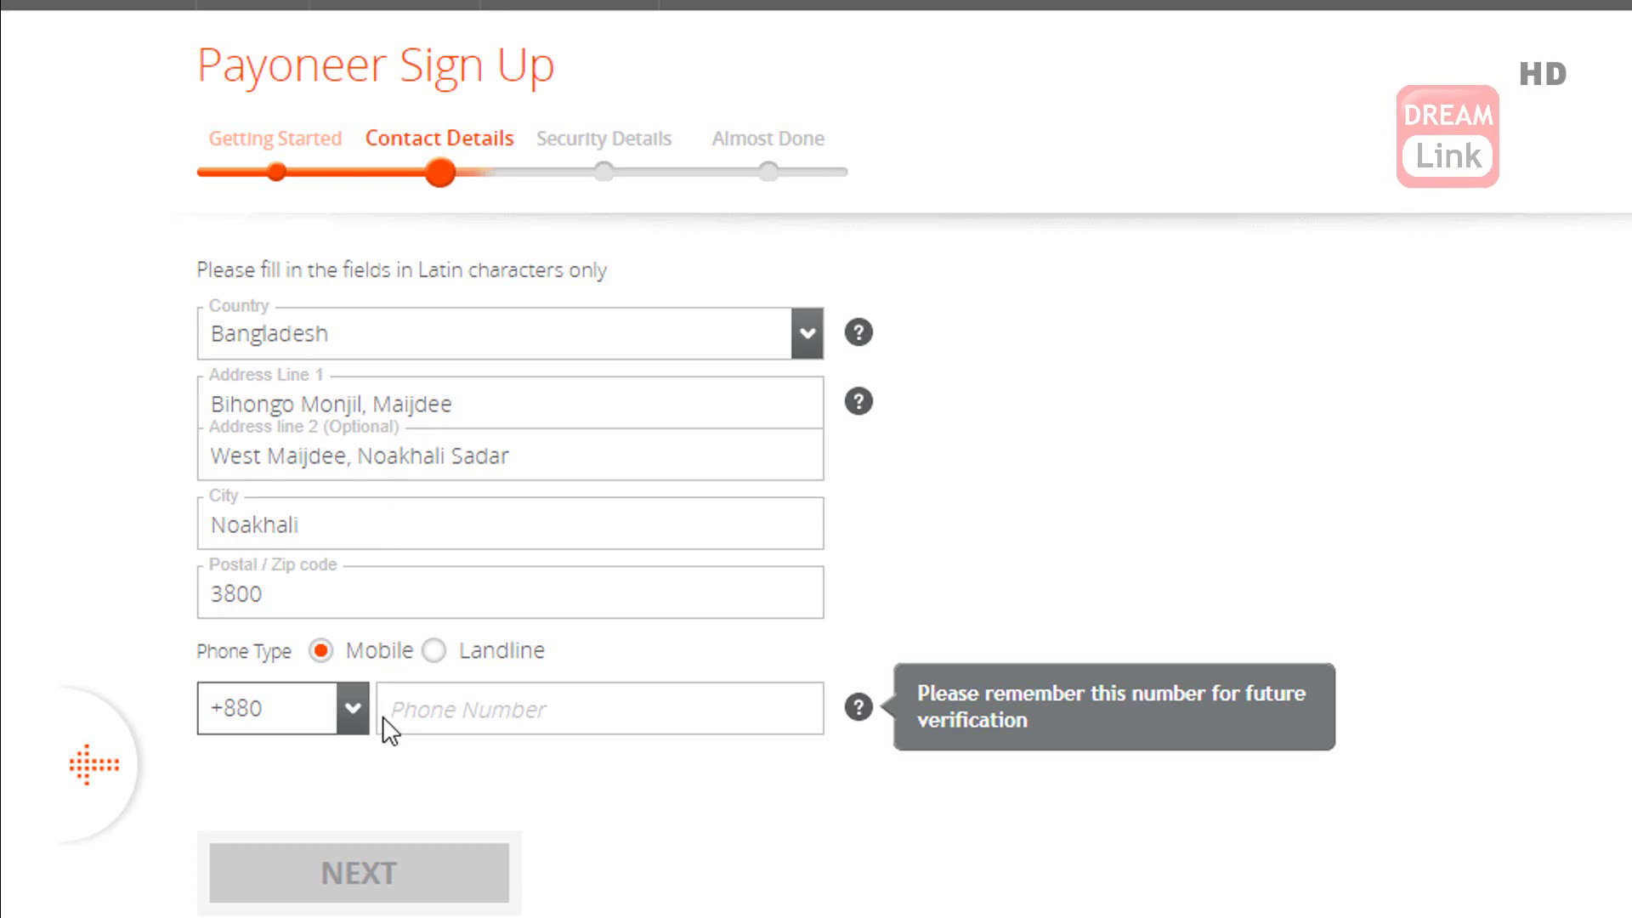
click(428, 715)
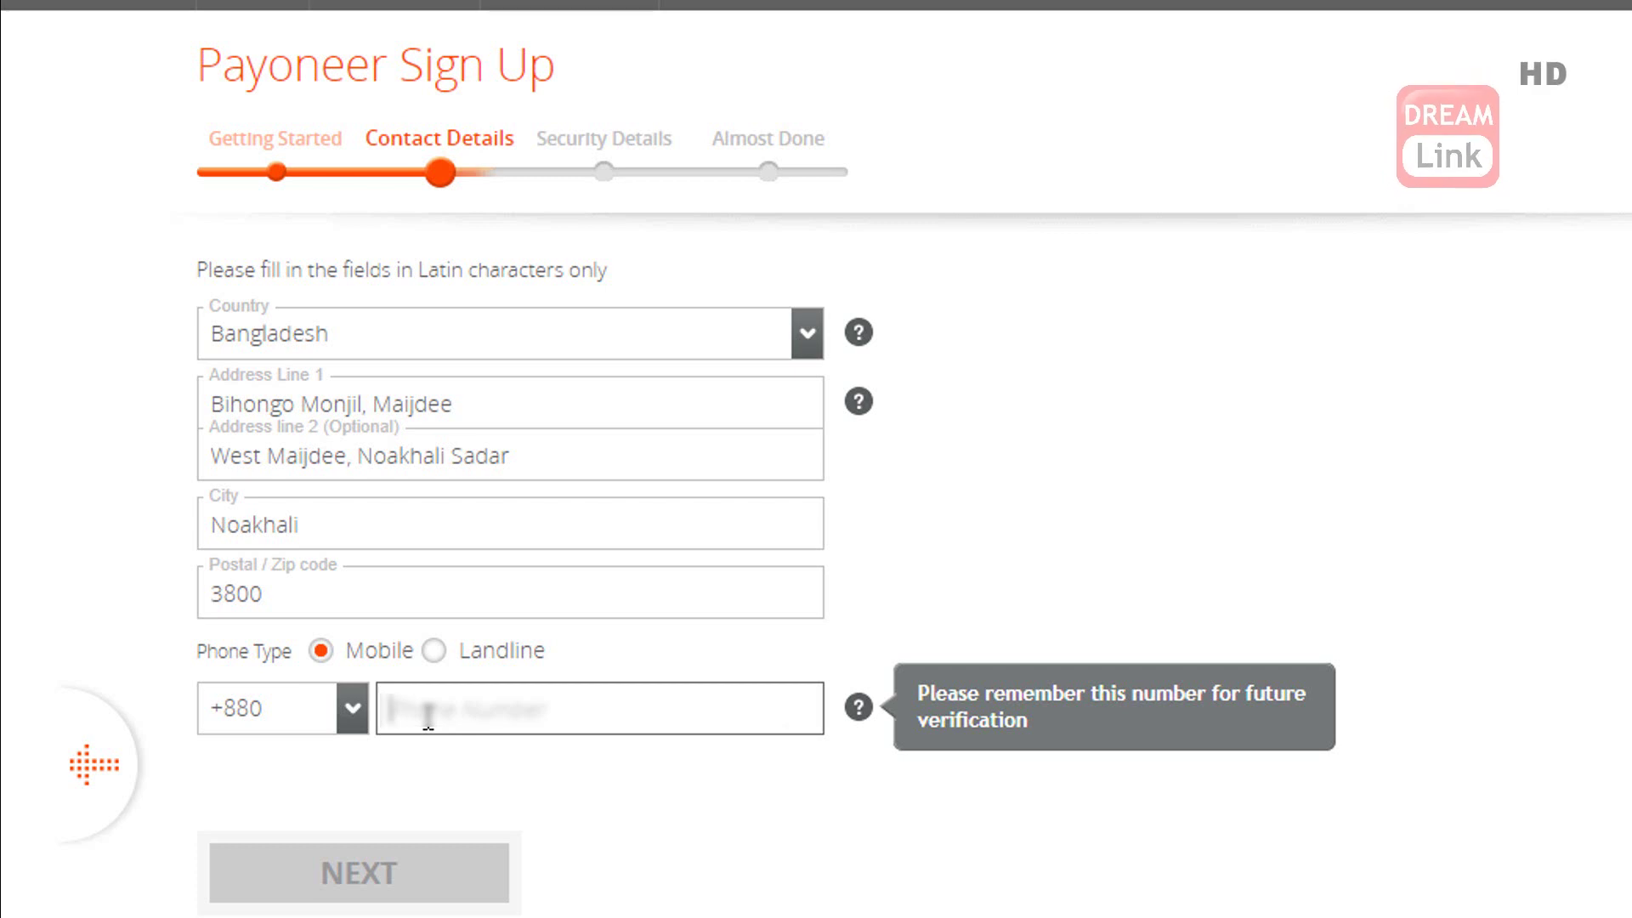
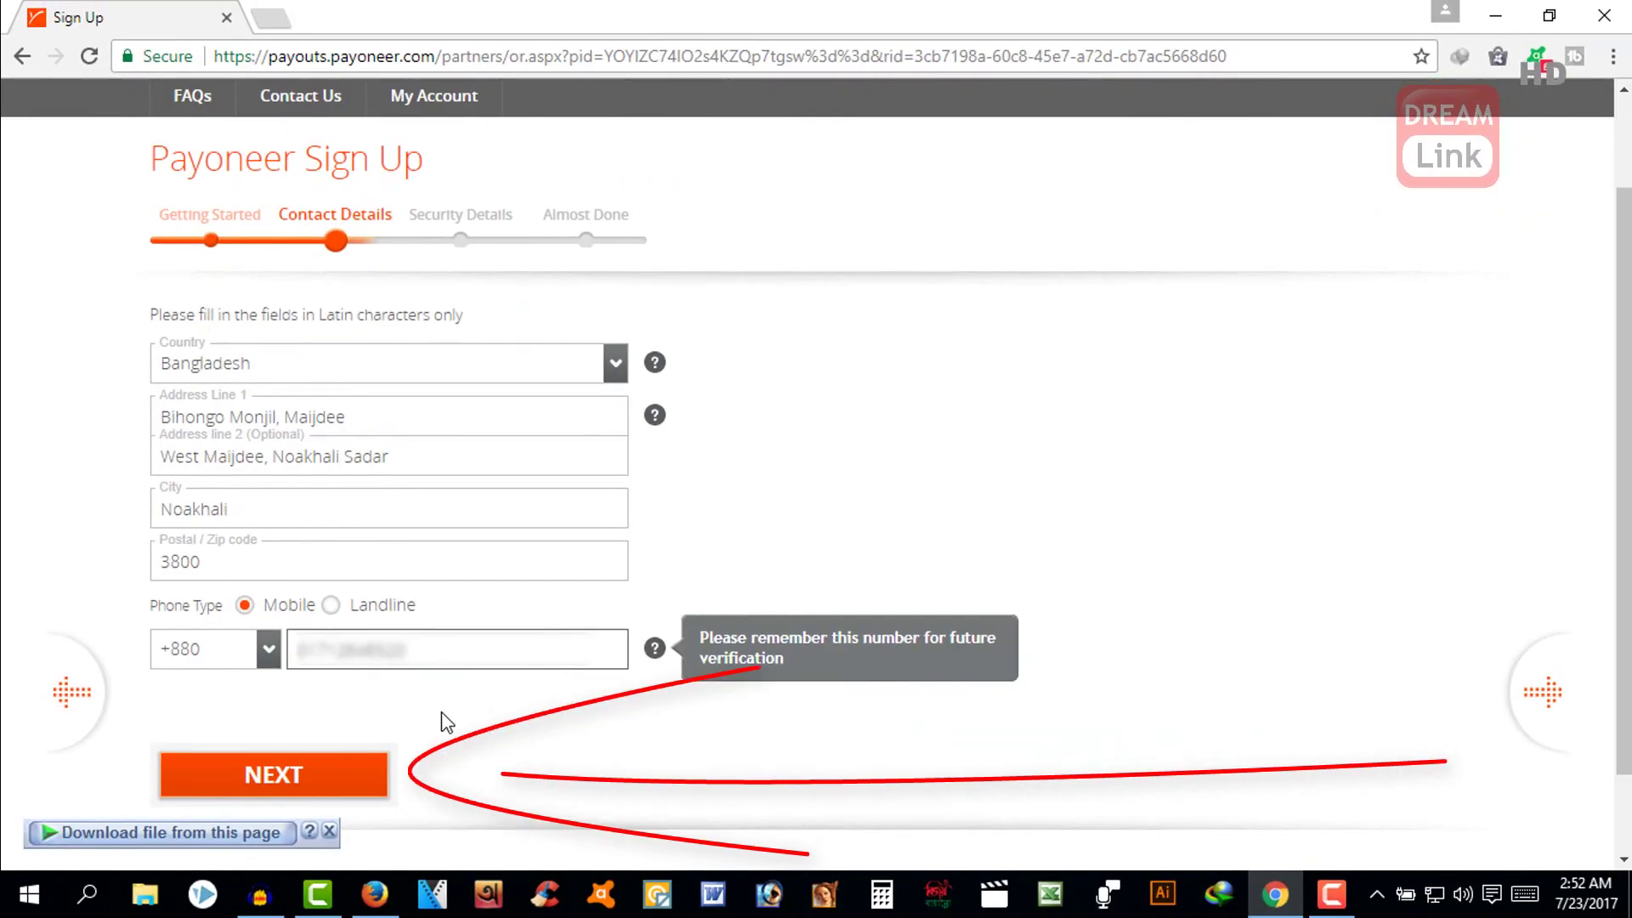
- Move on to Security Details and enter the account password in both password fields
click(326, 795)
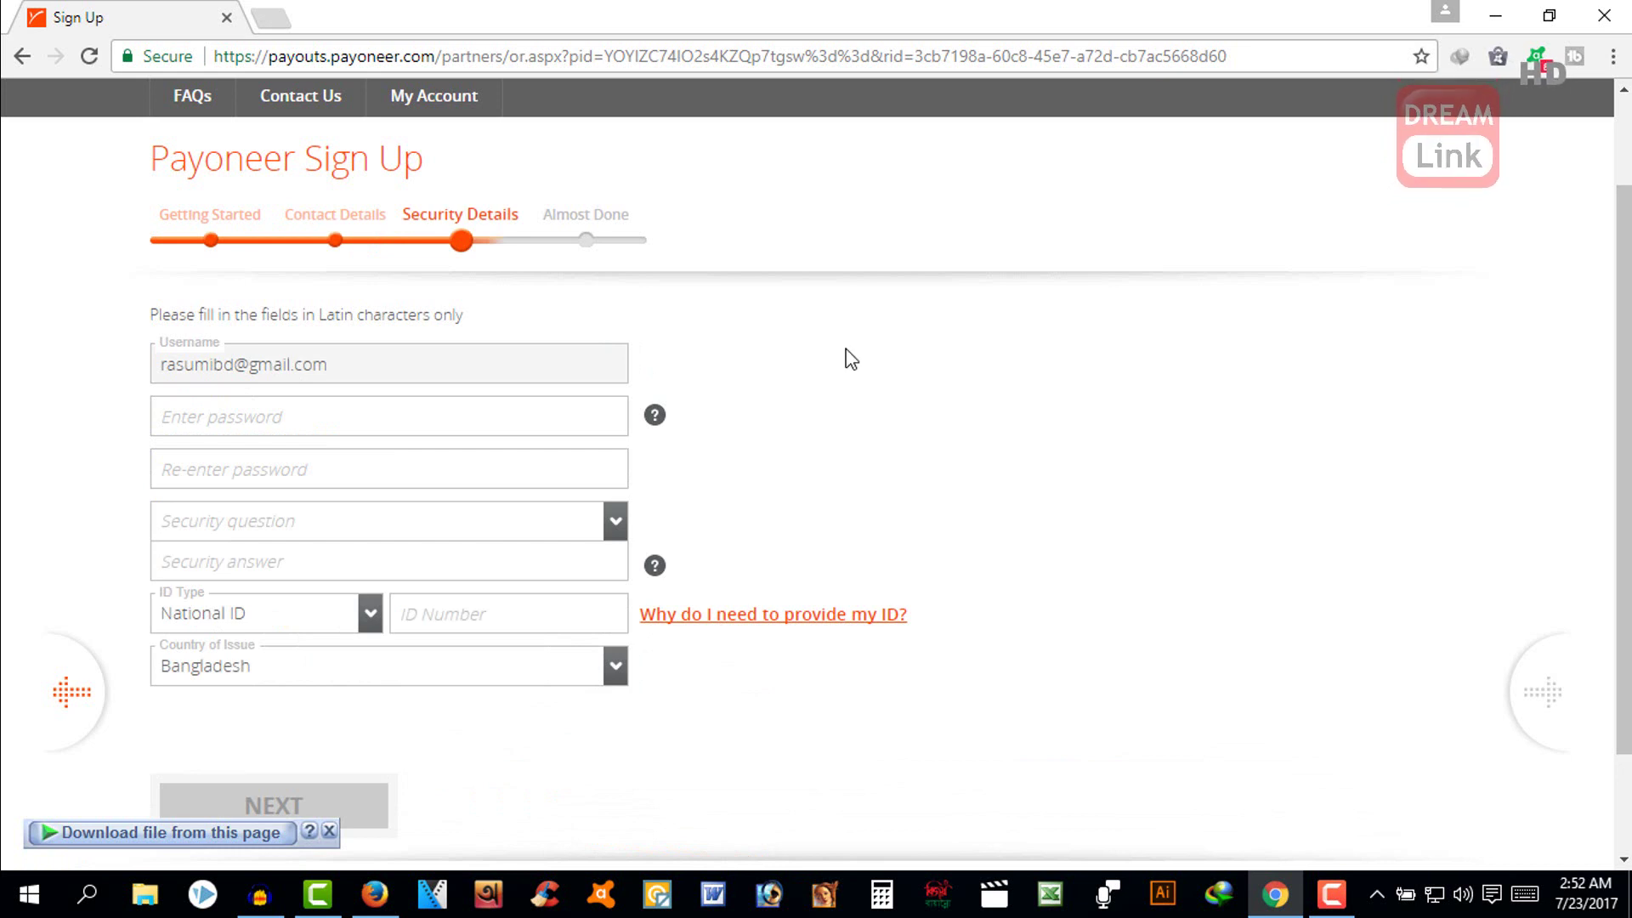
scroll(595, 349, down, 3)
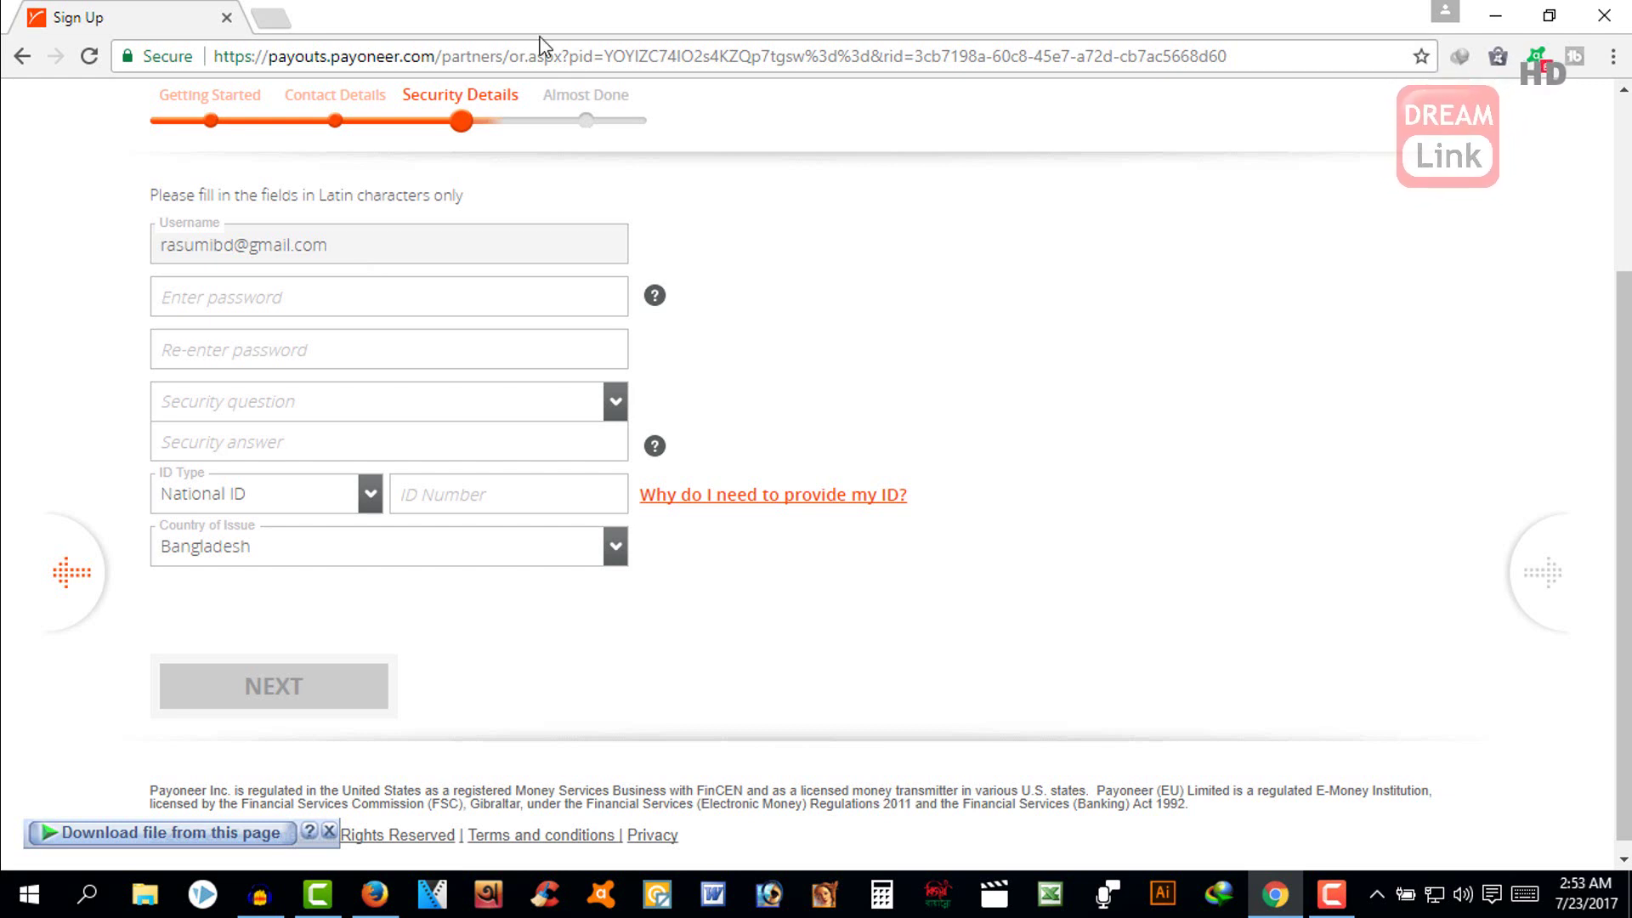
click(344, 312)
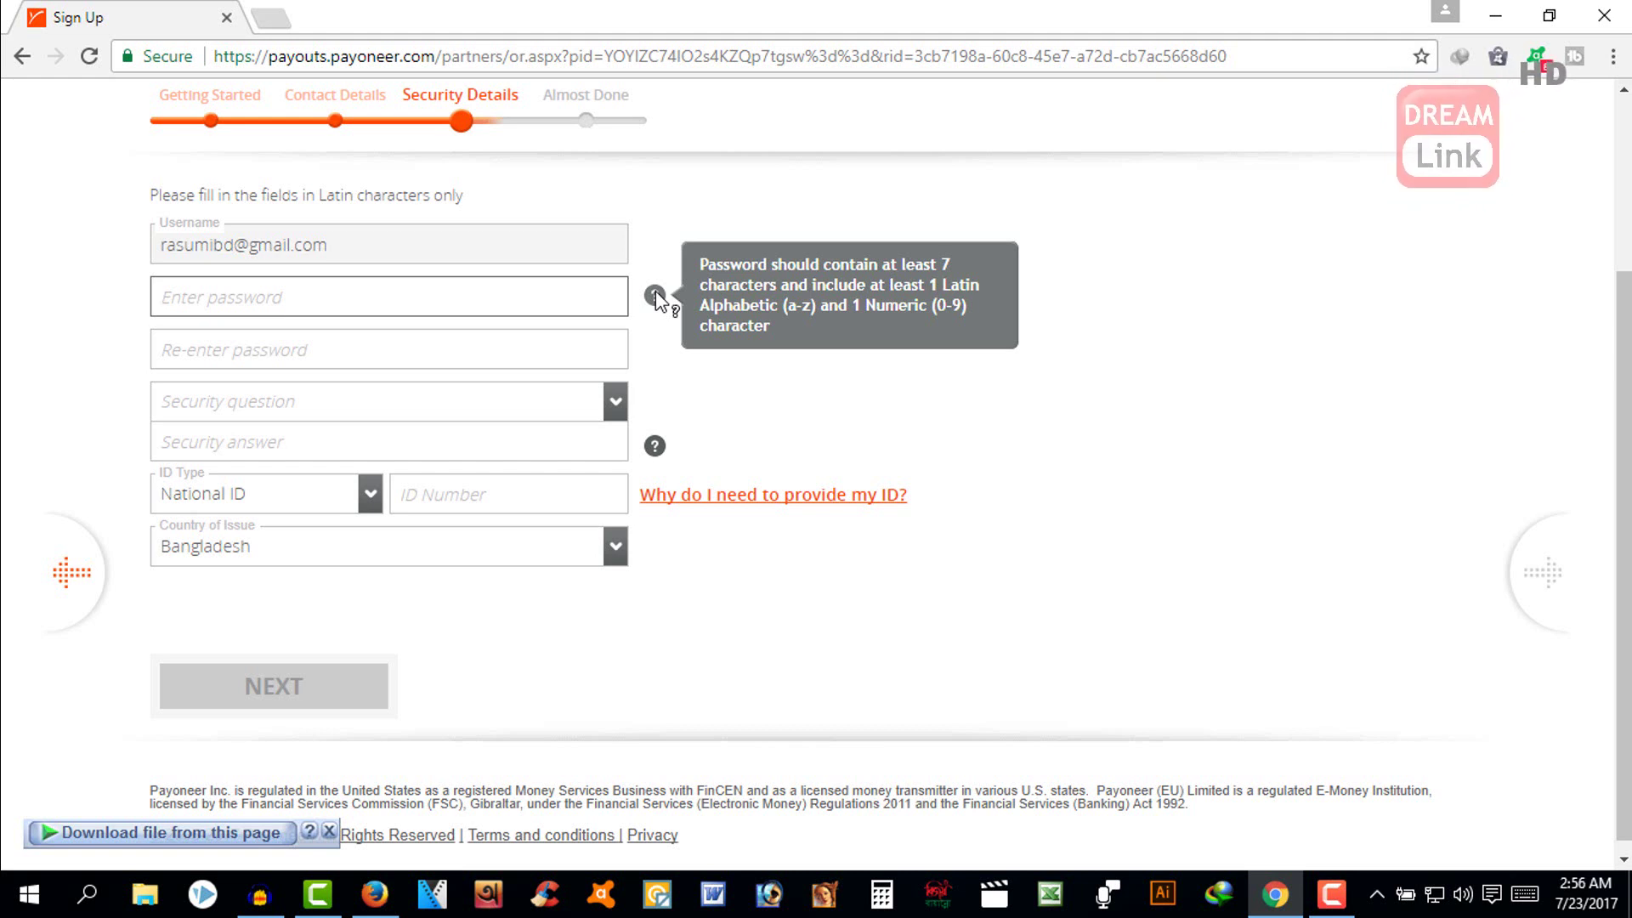
text(••••••••)
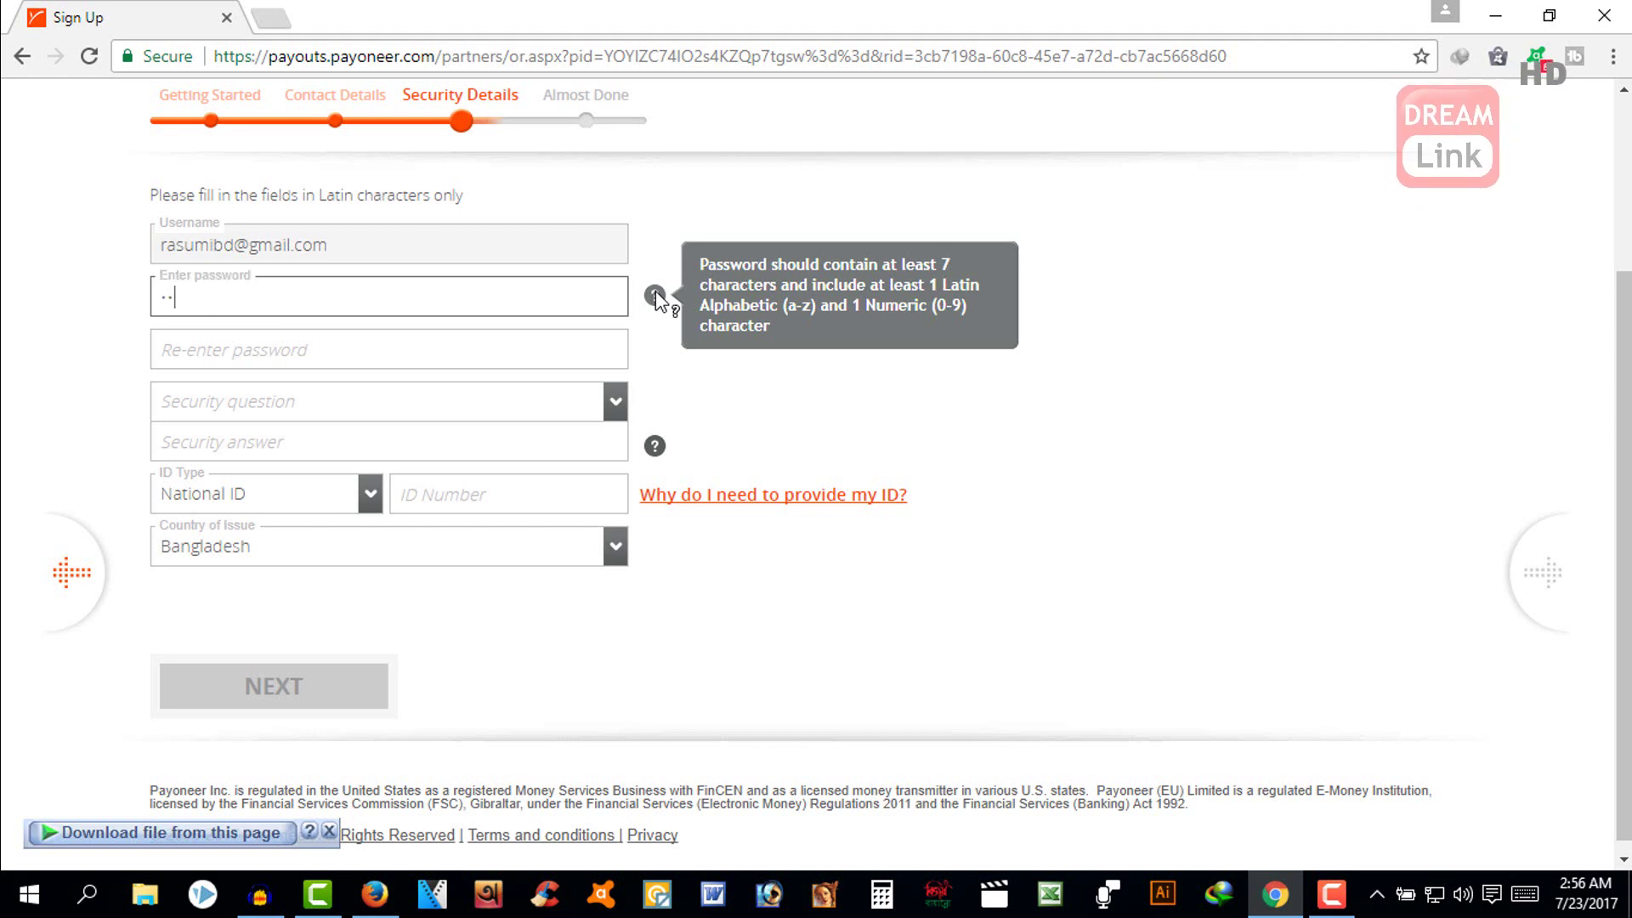
text(•••)
key(Tab)
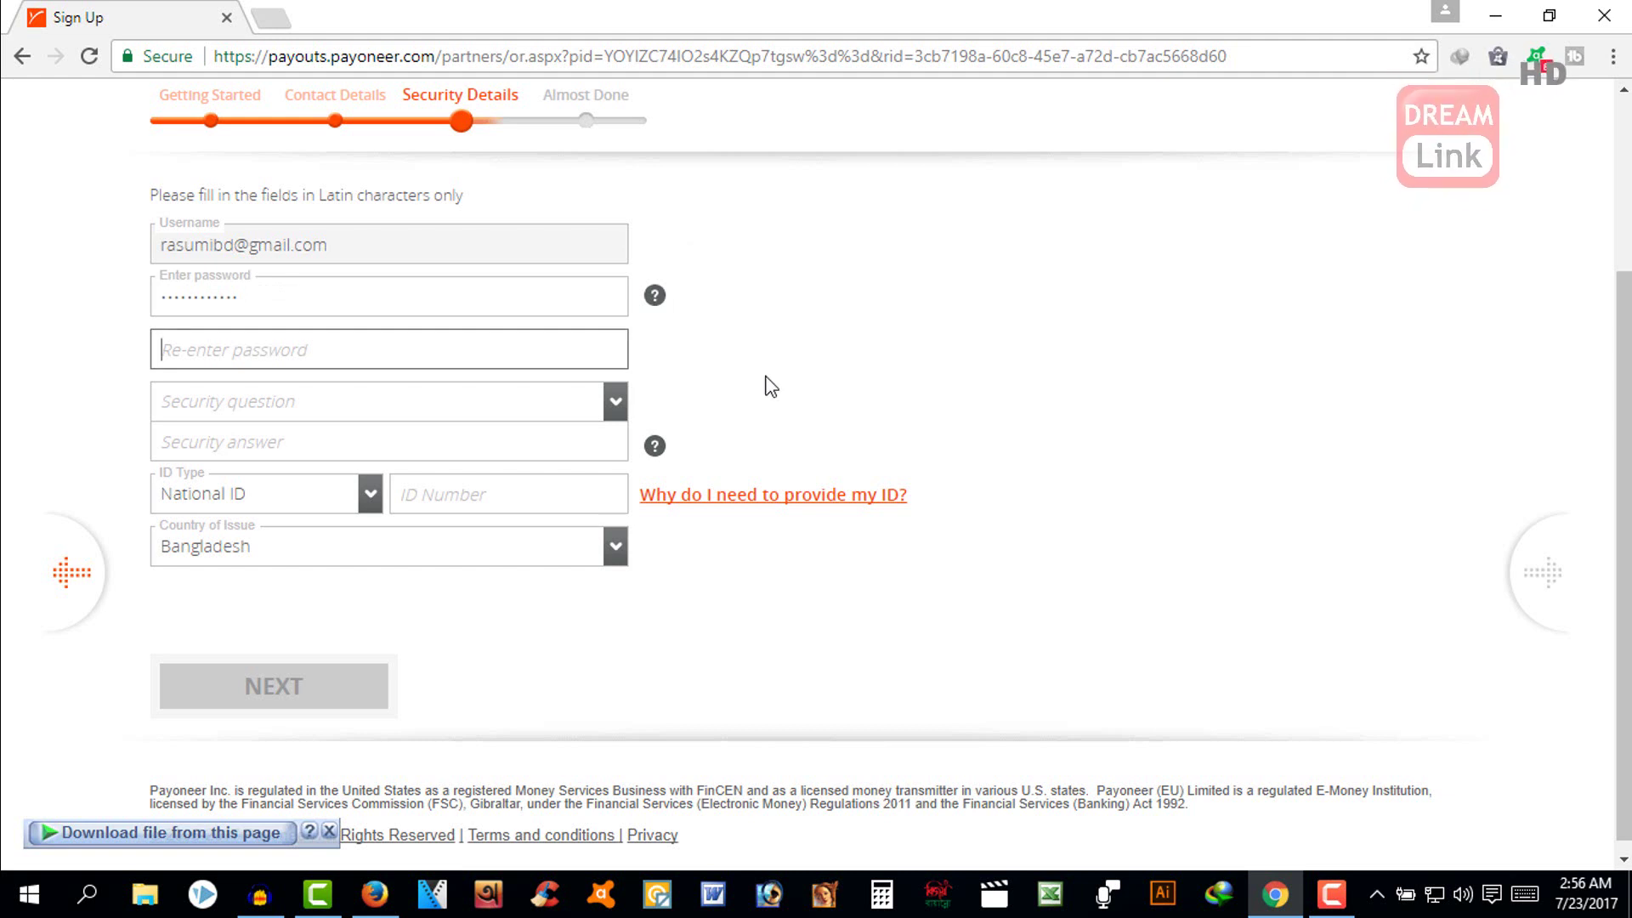
text(•••••••)
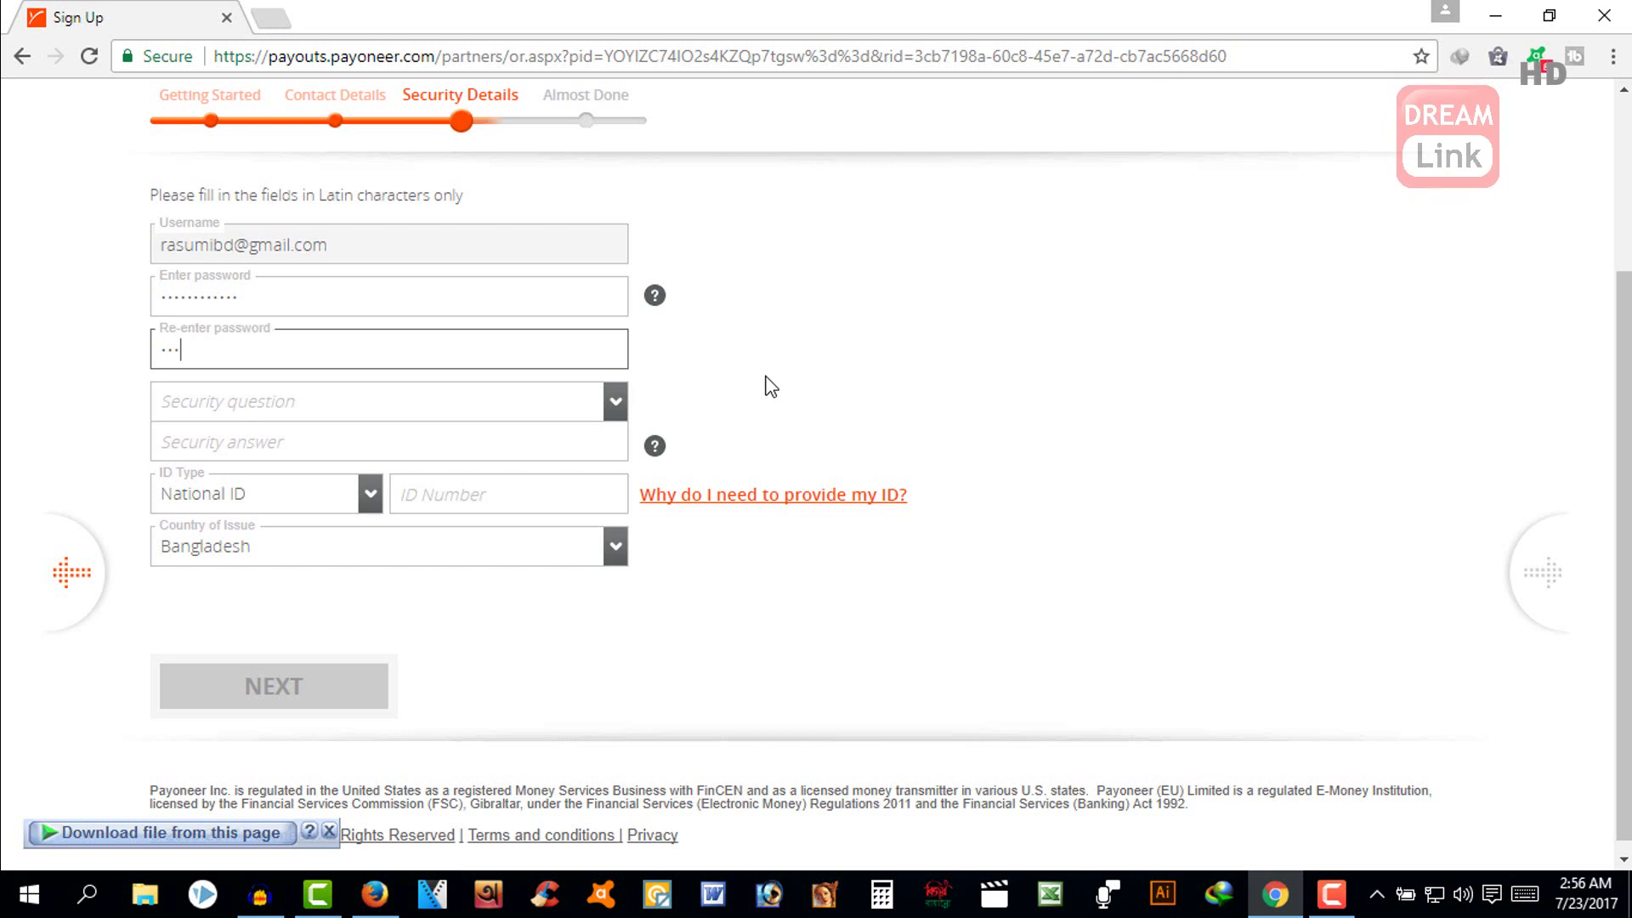
text(•••••)
key(Tab)
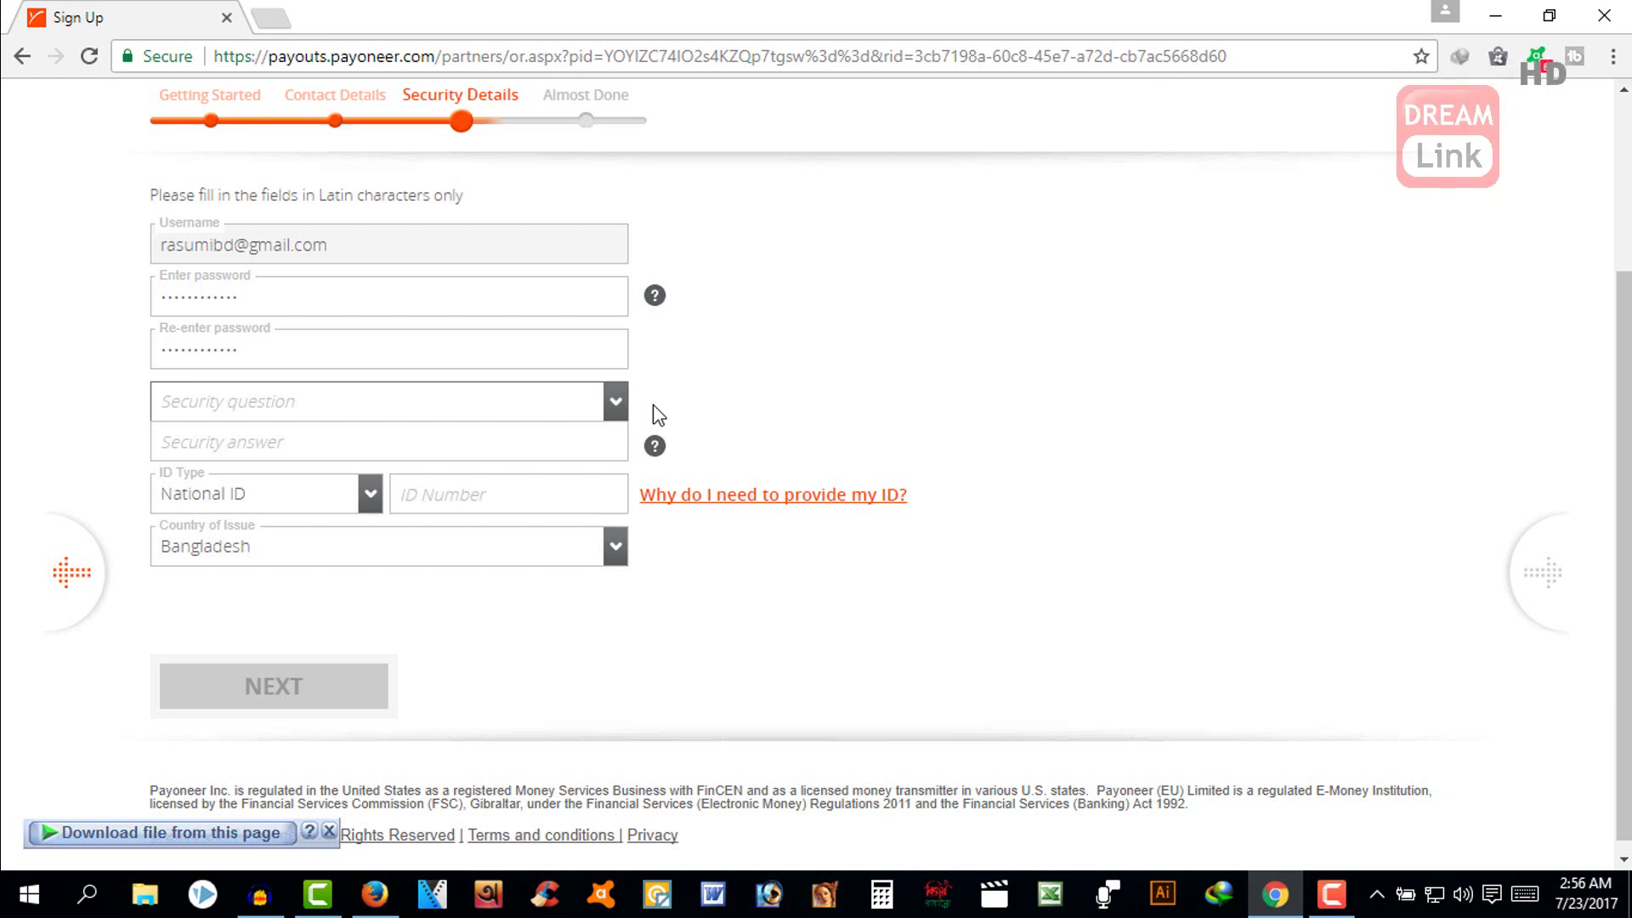
click(617, 405)
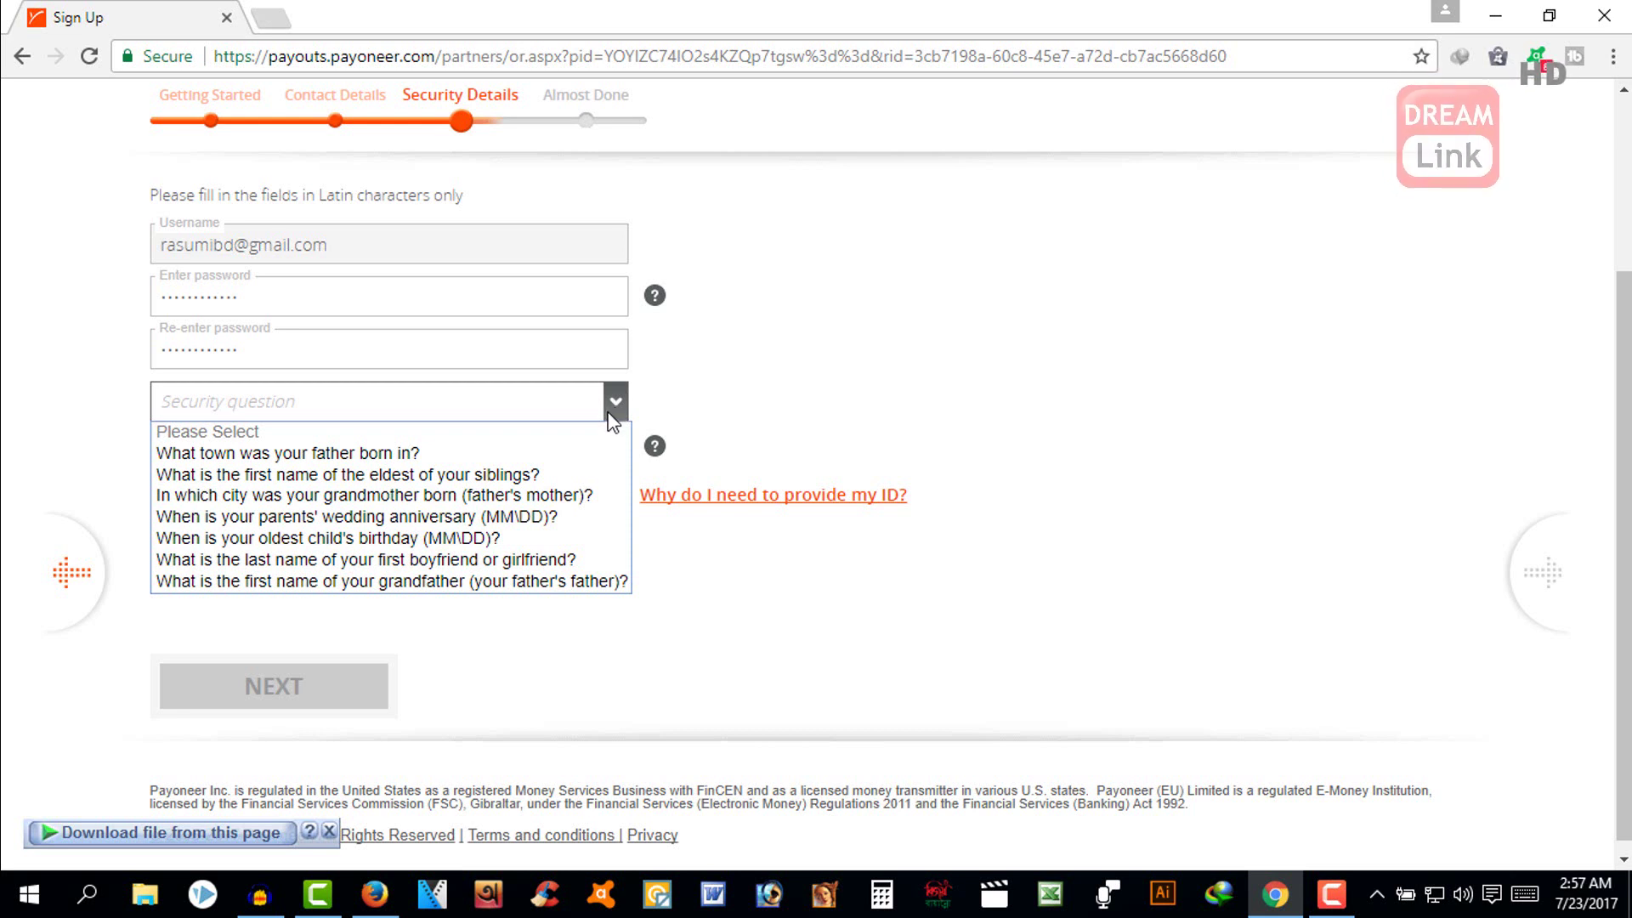
- Choose 'What town was your father born in?' as the security question and type its answer
click(383, 463)
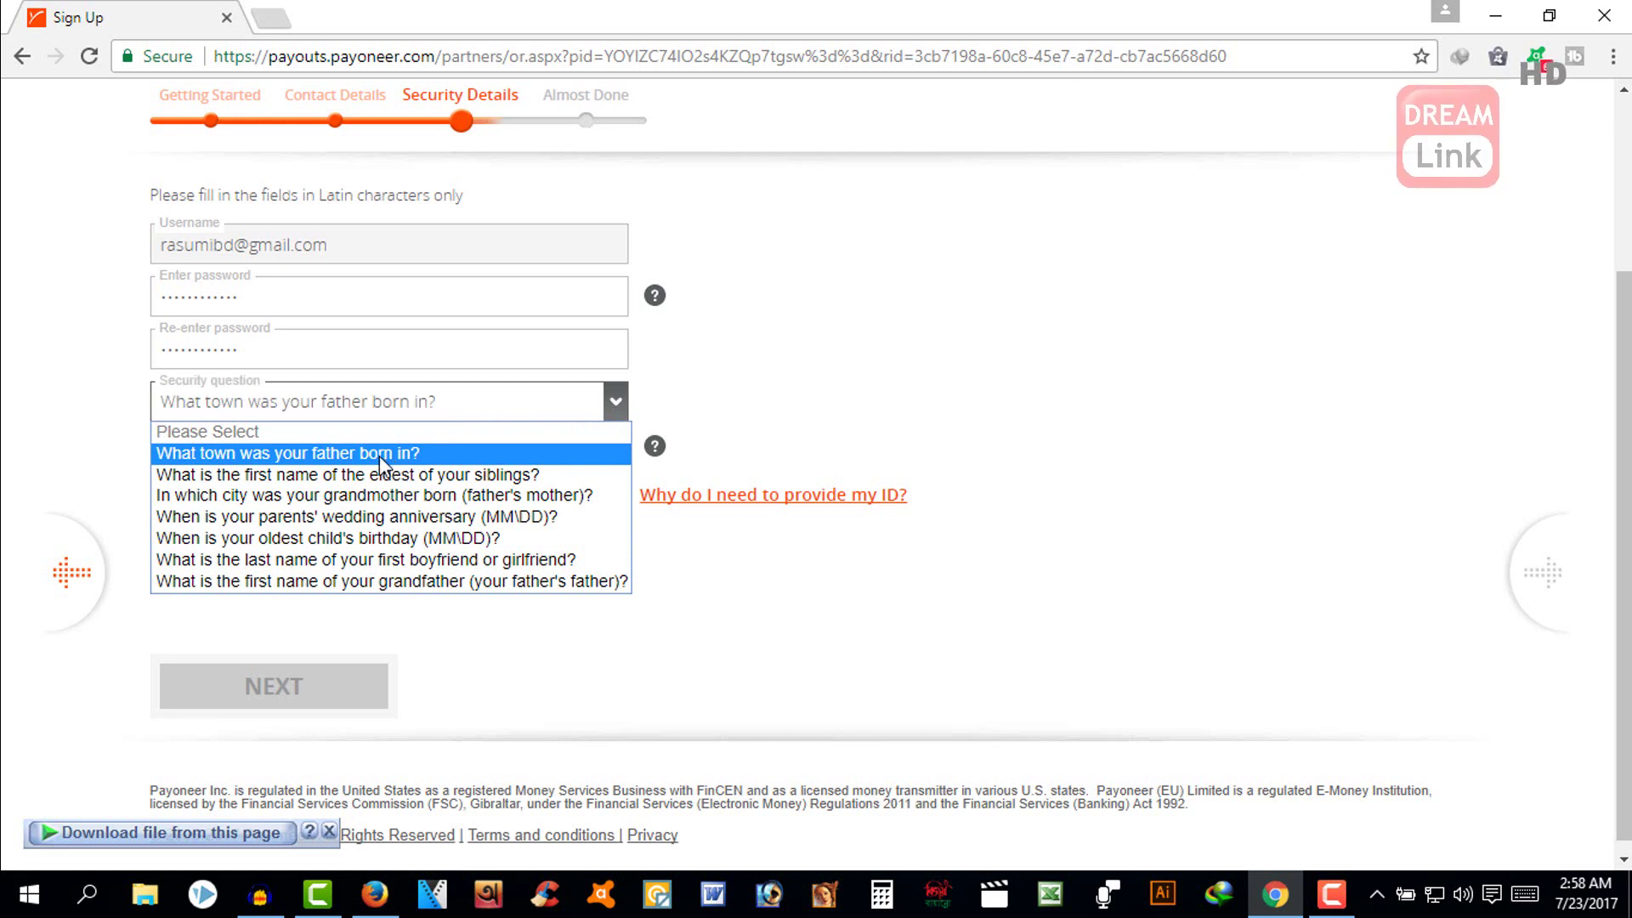
click(379, 456)
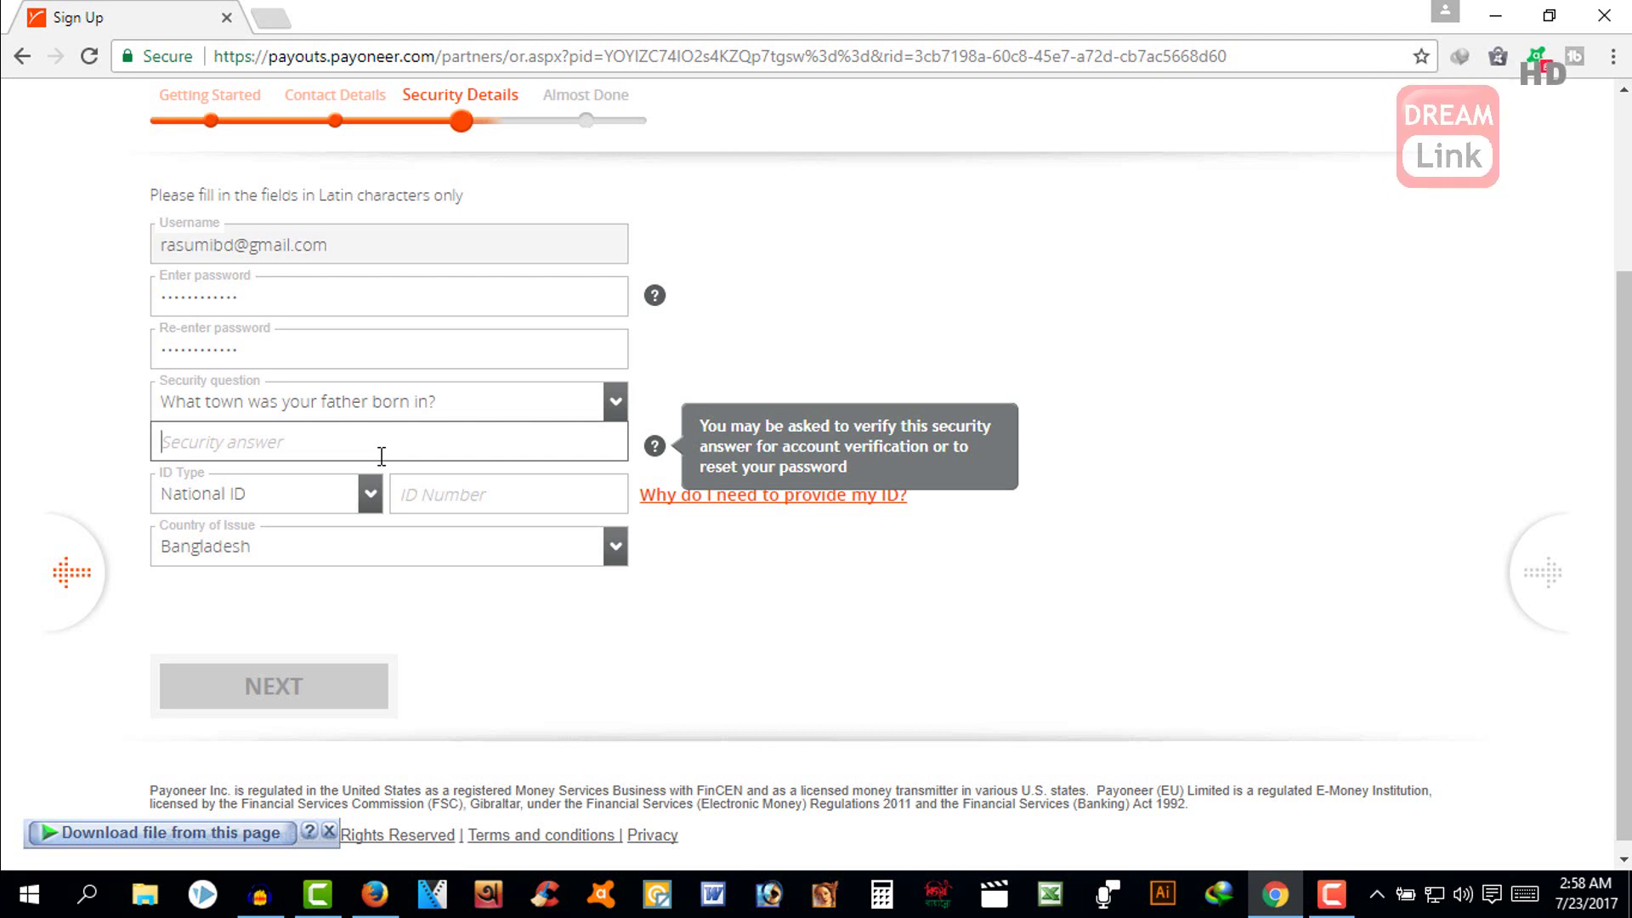
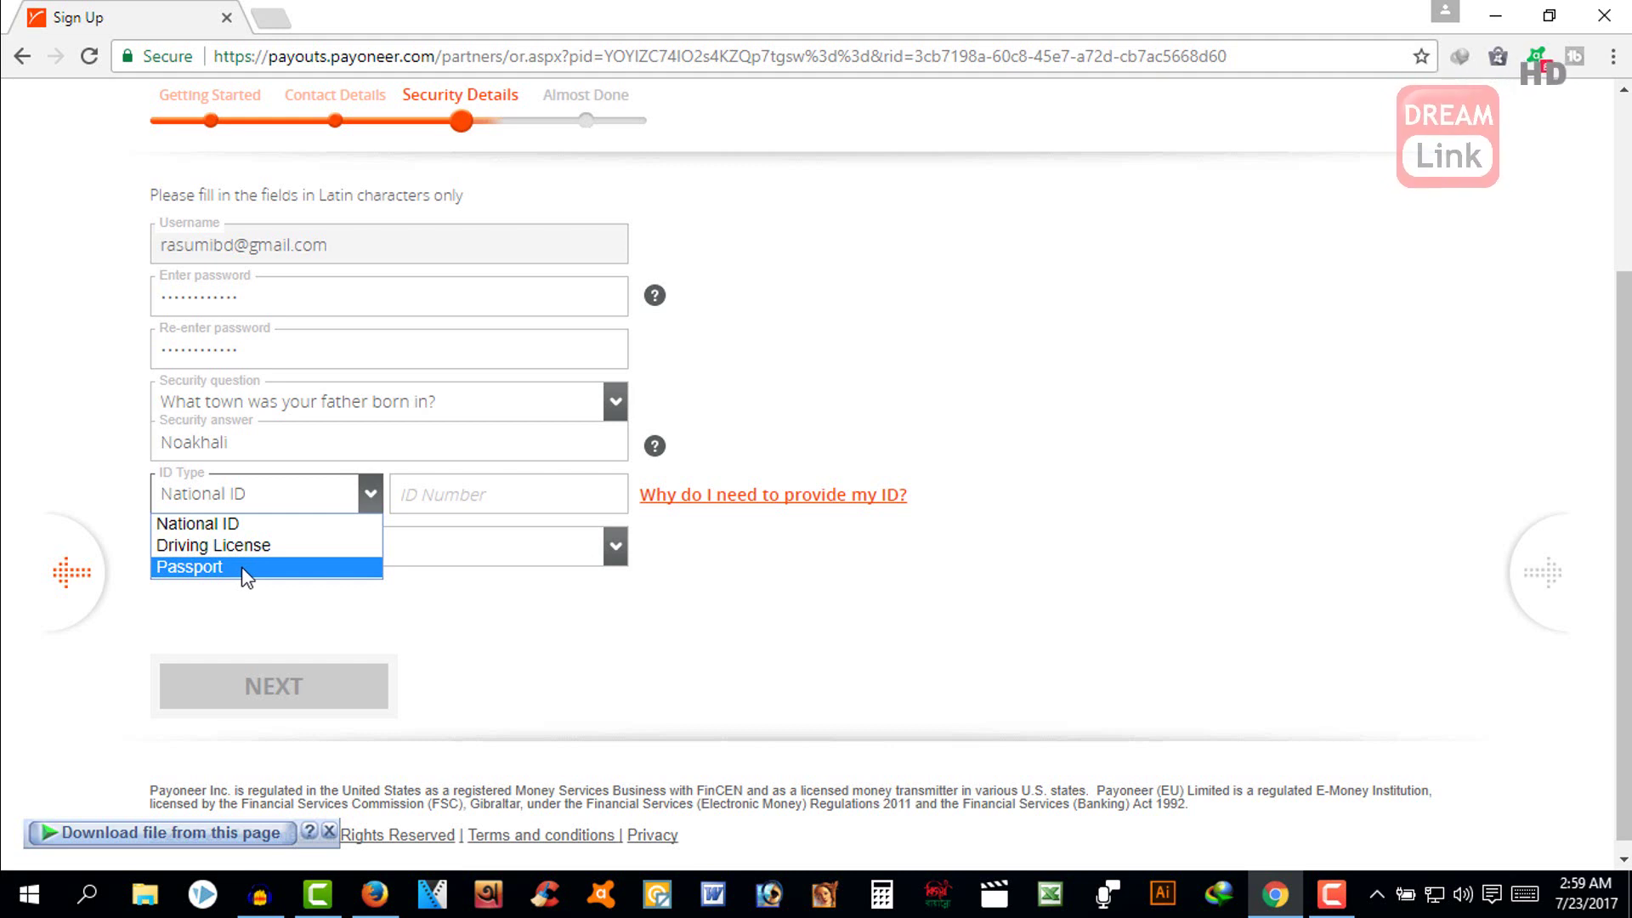
- Keep National ID, enter the ID number with its last digit corrected, and continue to bank details
click(244, 524)
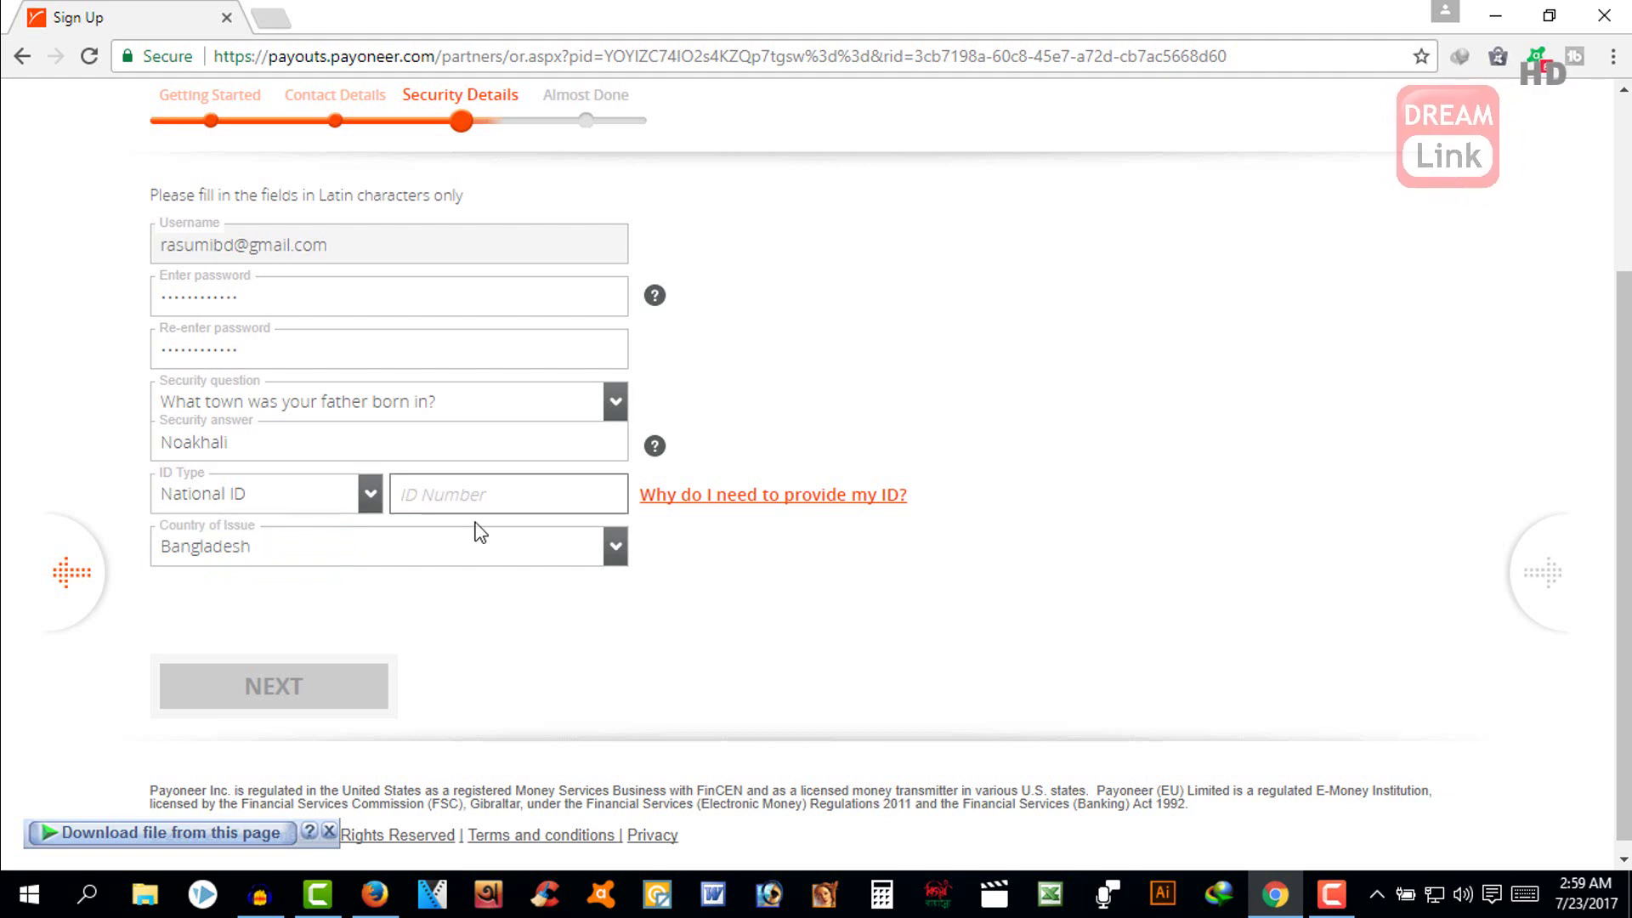
key(Tab)
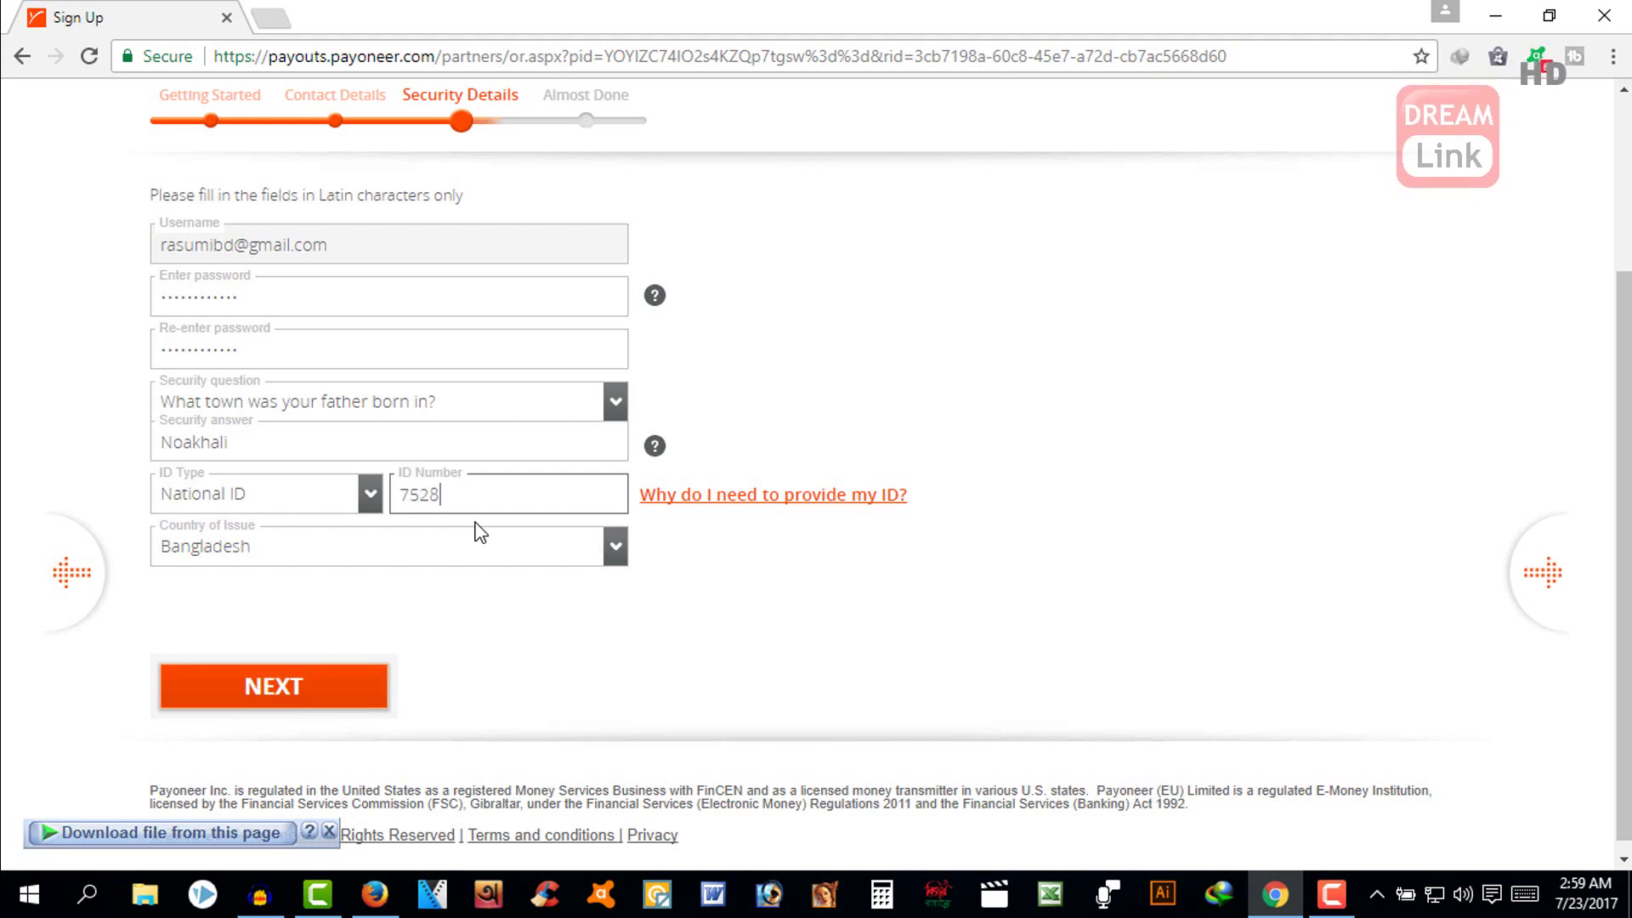
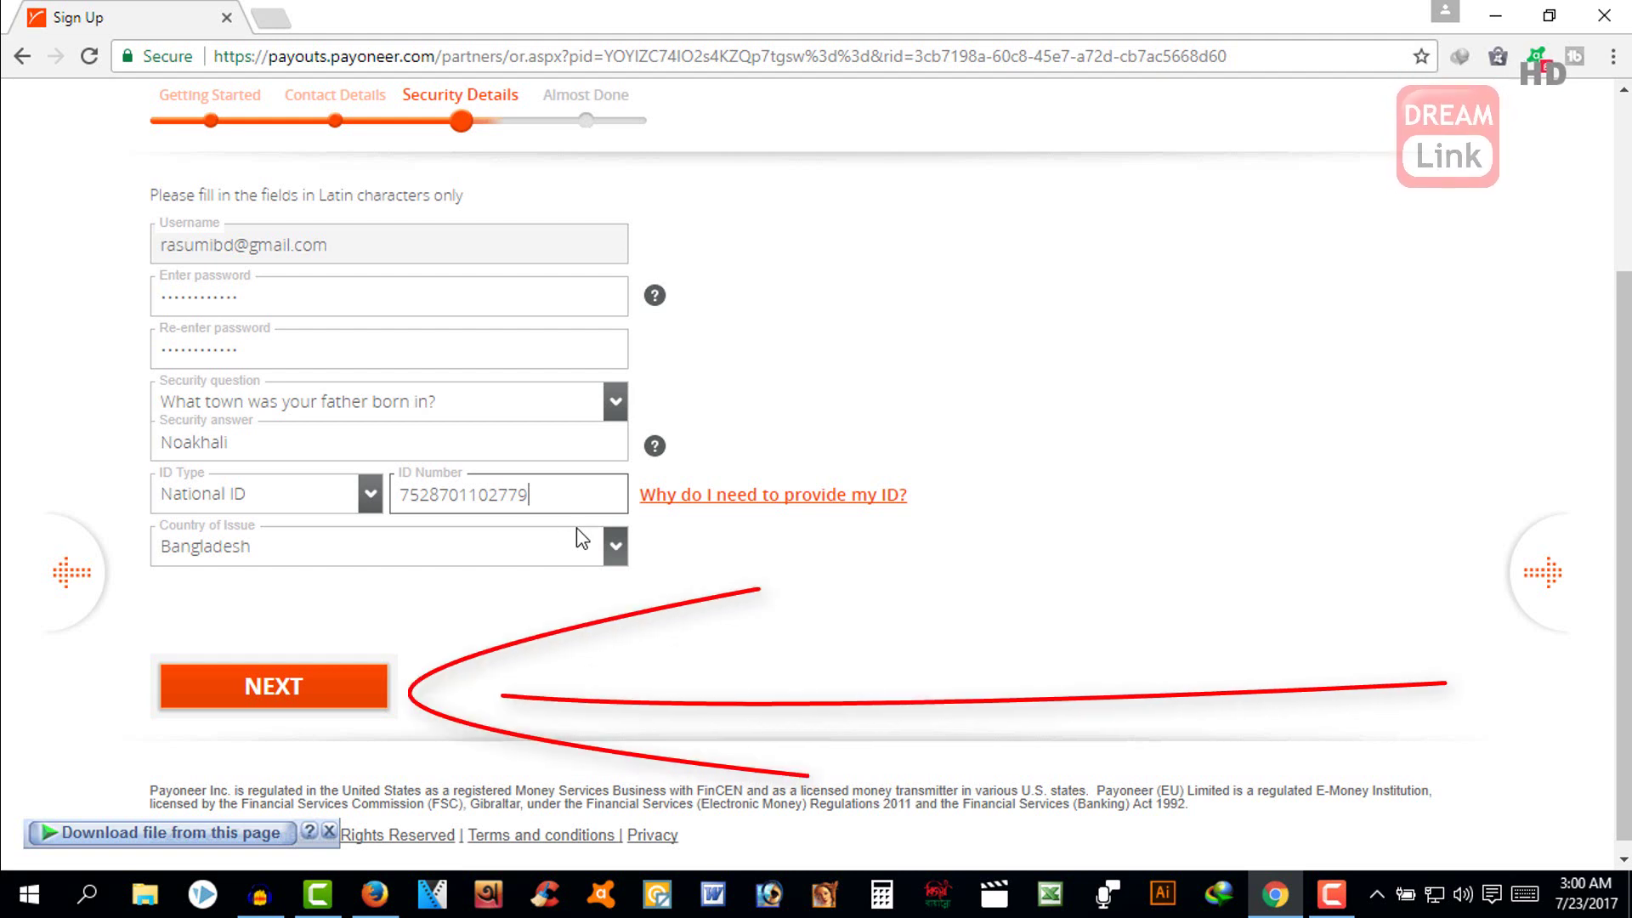
click(341, 706)
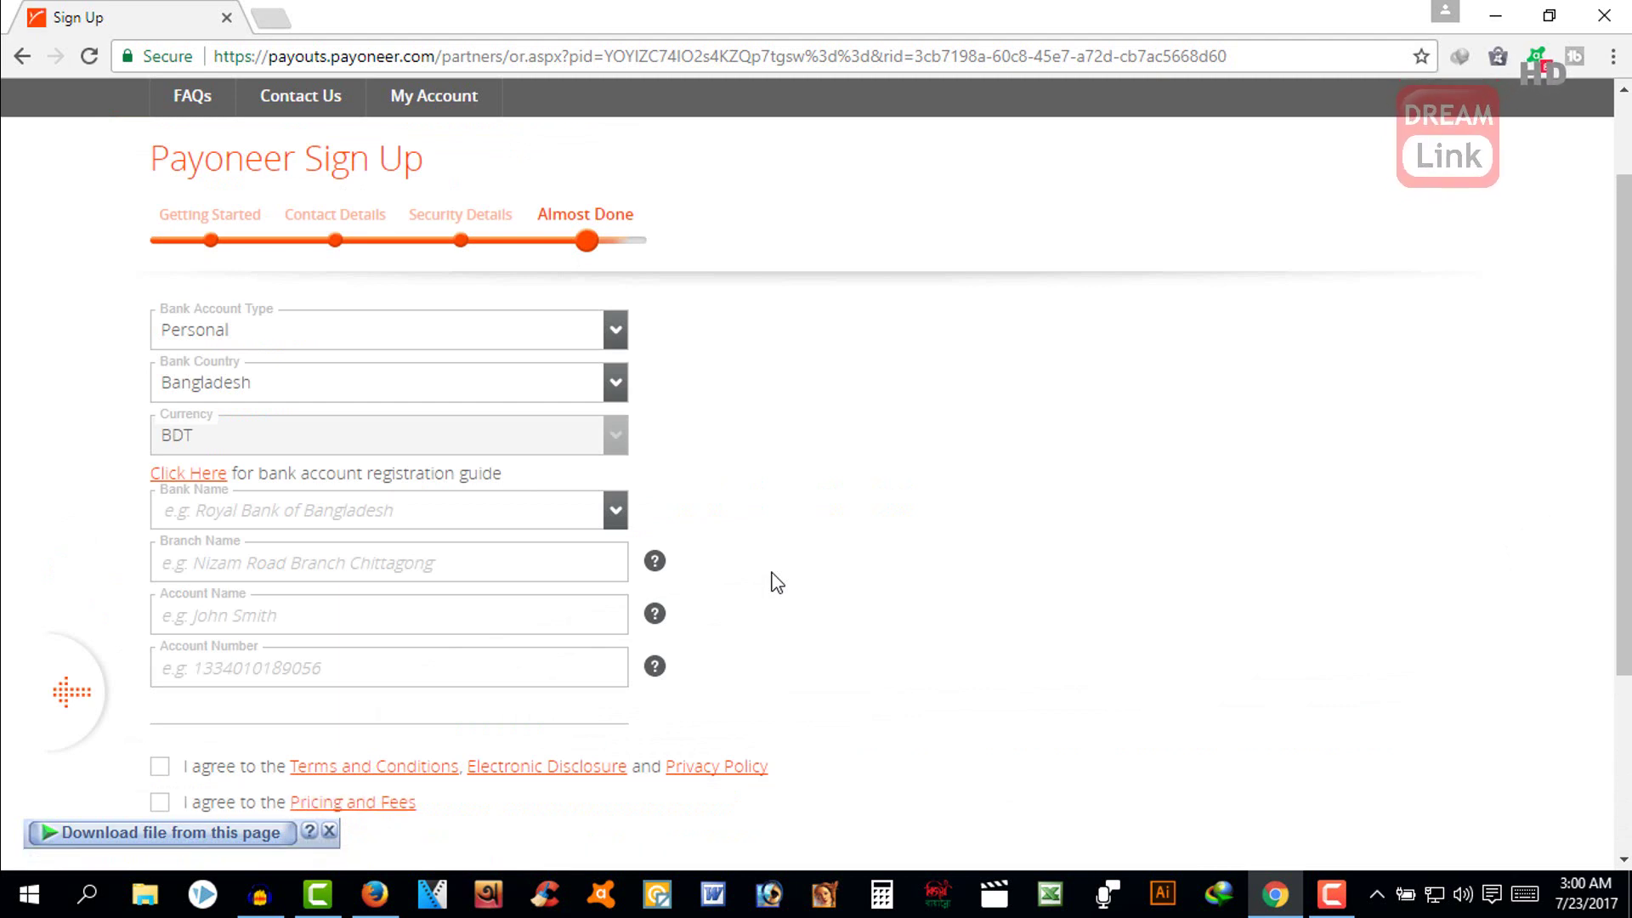
- Keep Personal as the bank account type
scroll(838, 336, down, 2)
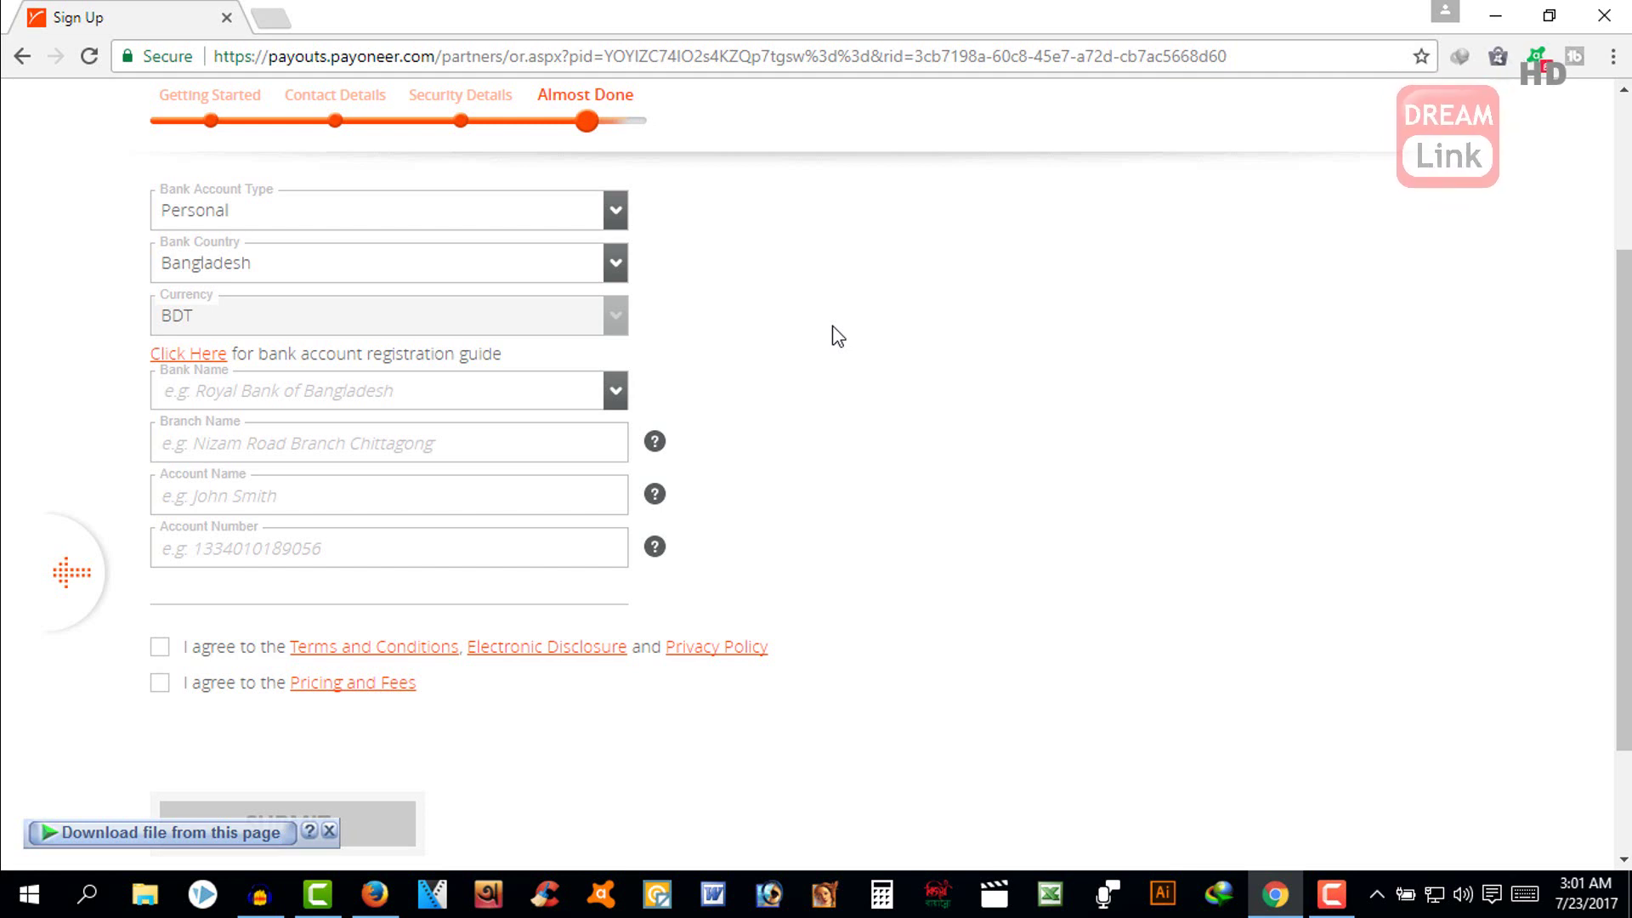
click(615, 214)
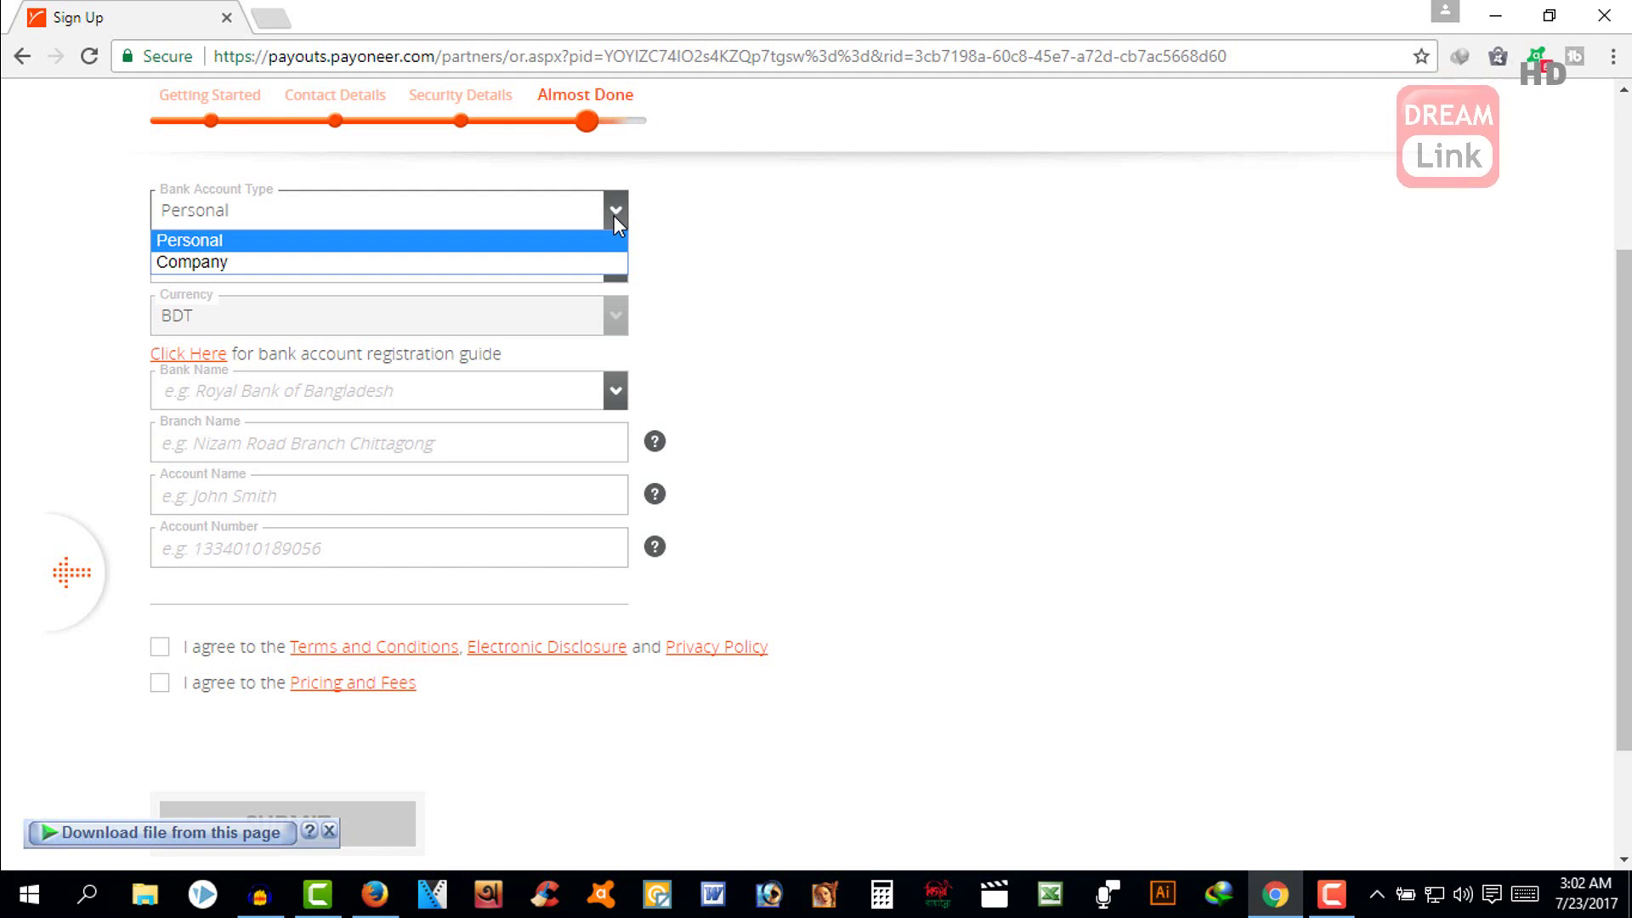
click(489, 242)
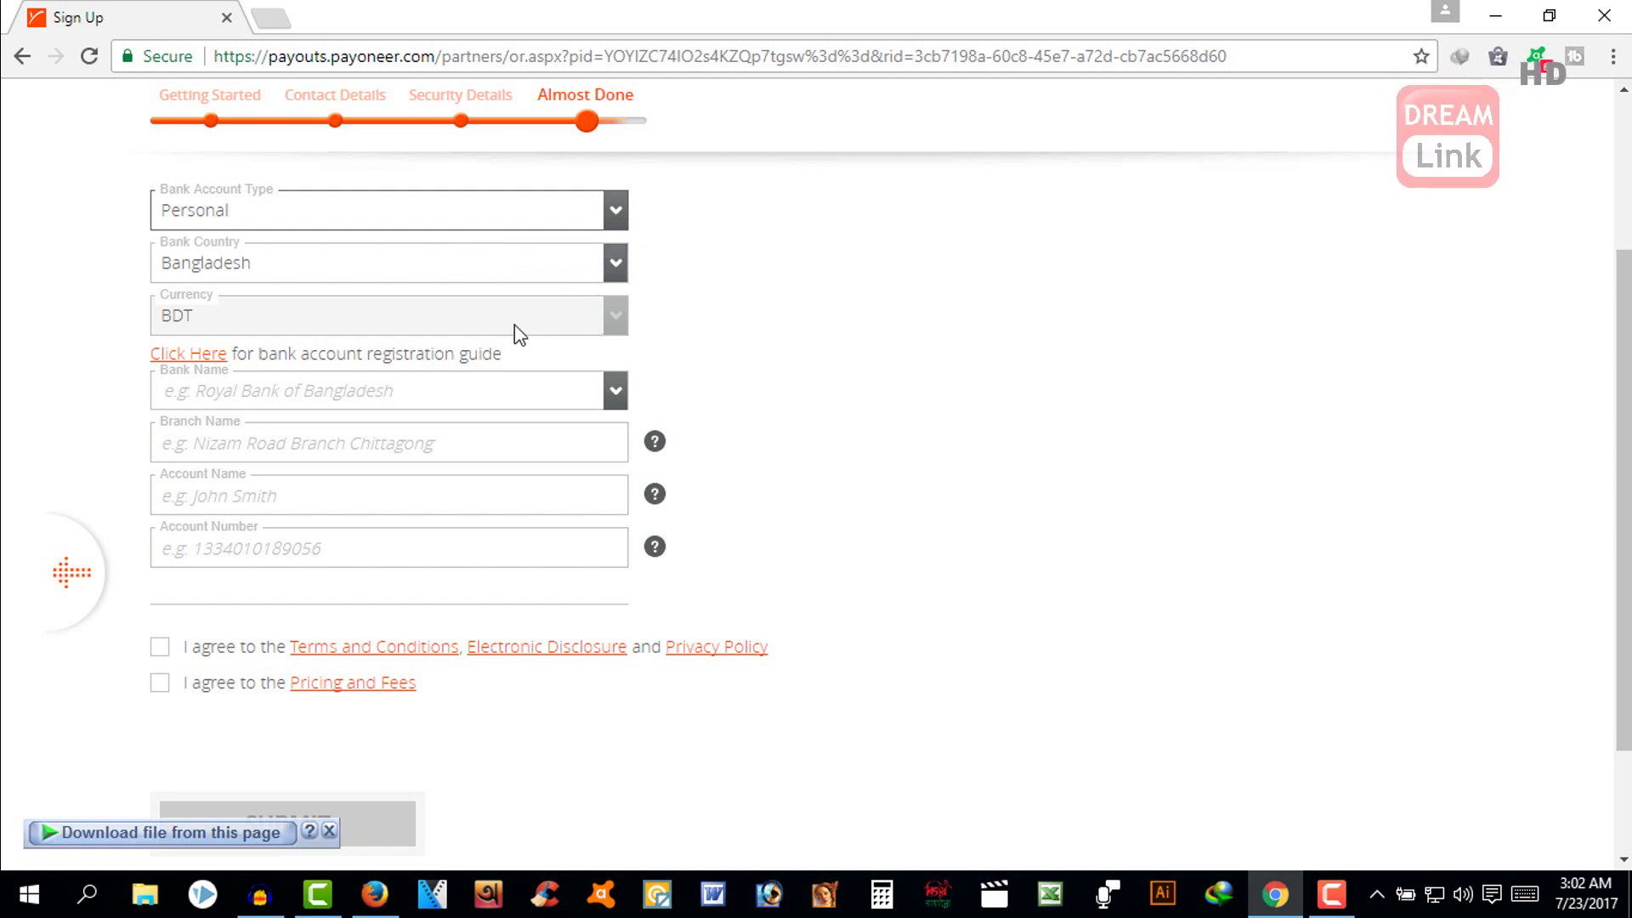
- Search 'du' in the Bank Name list and select DUTCHBANGLA BANK LTD
click(357, 399)
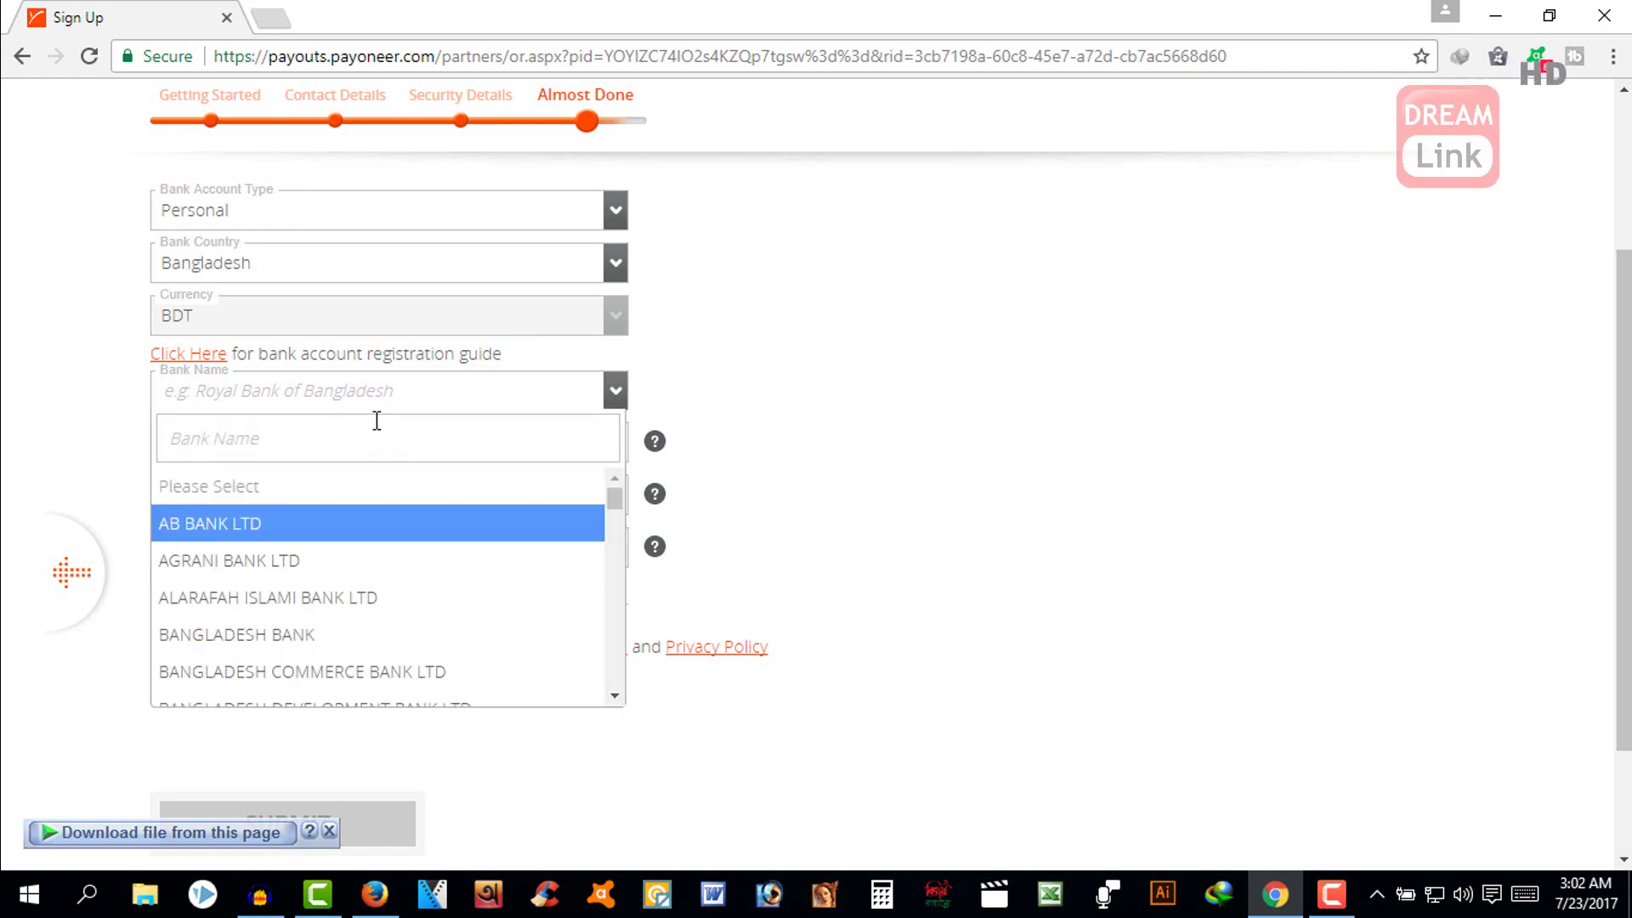
scroll(377, 420, down, 3)
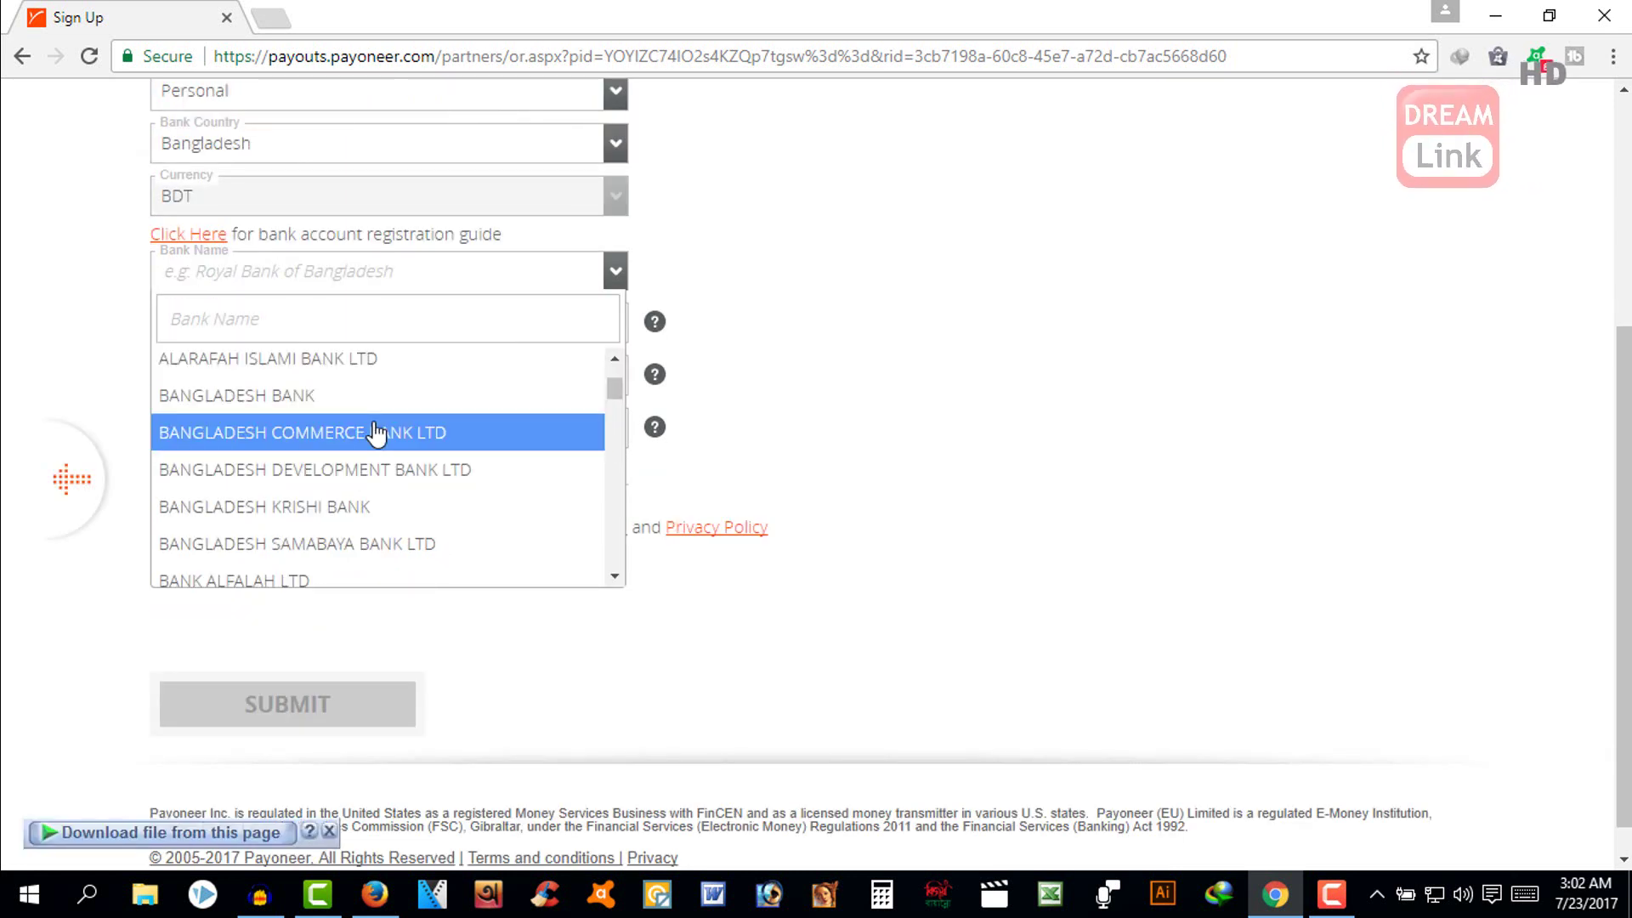
text(du)
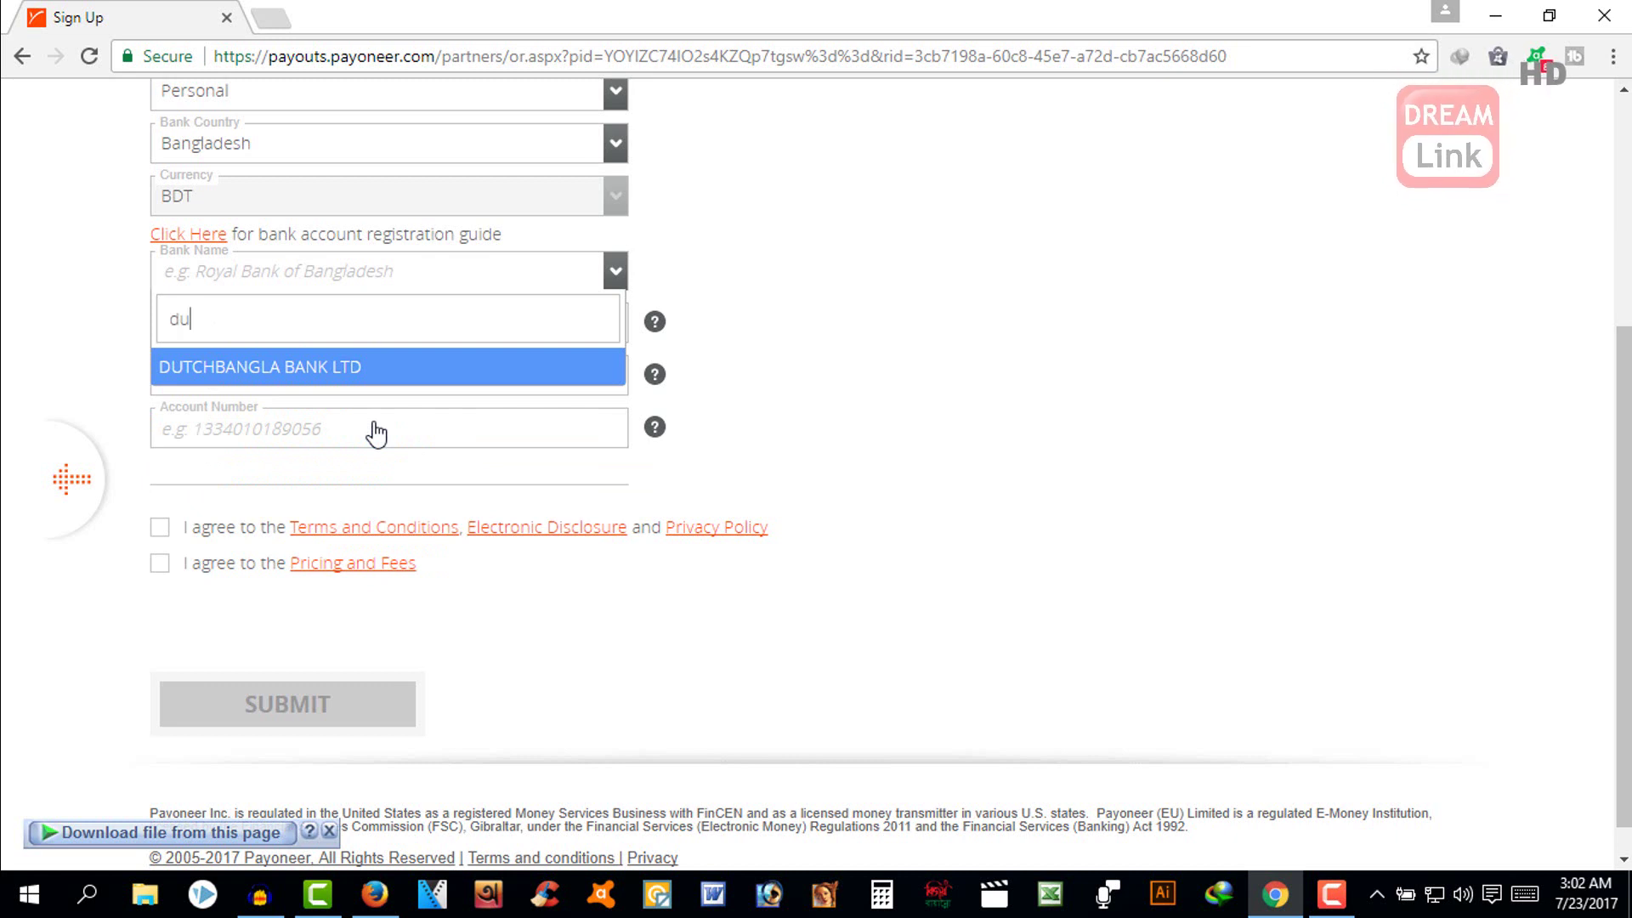
click(327, 374)
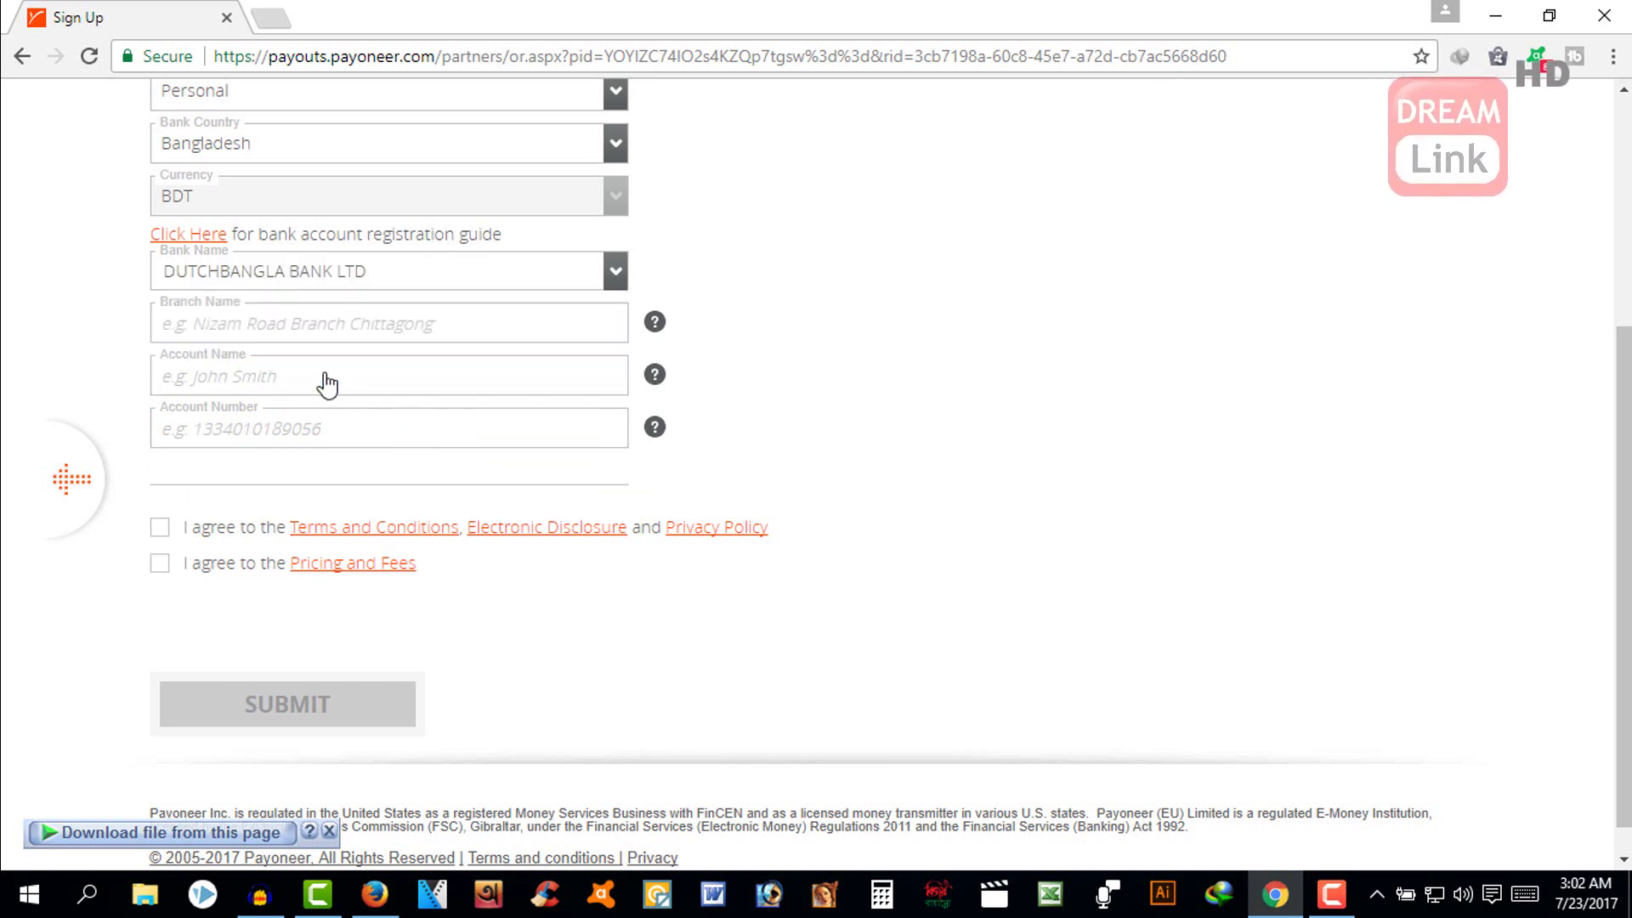
click(324, 328)
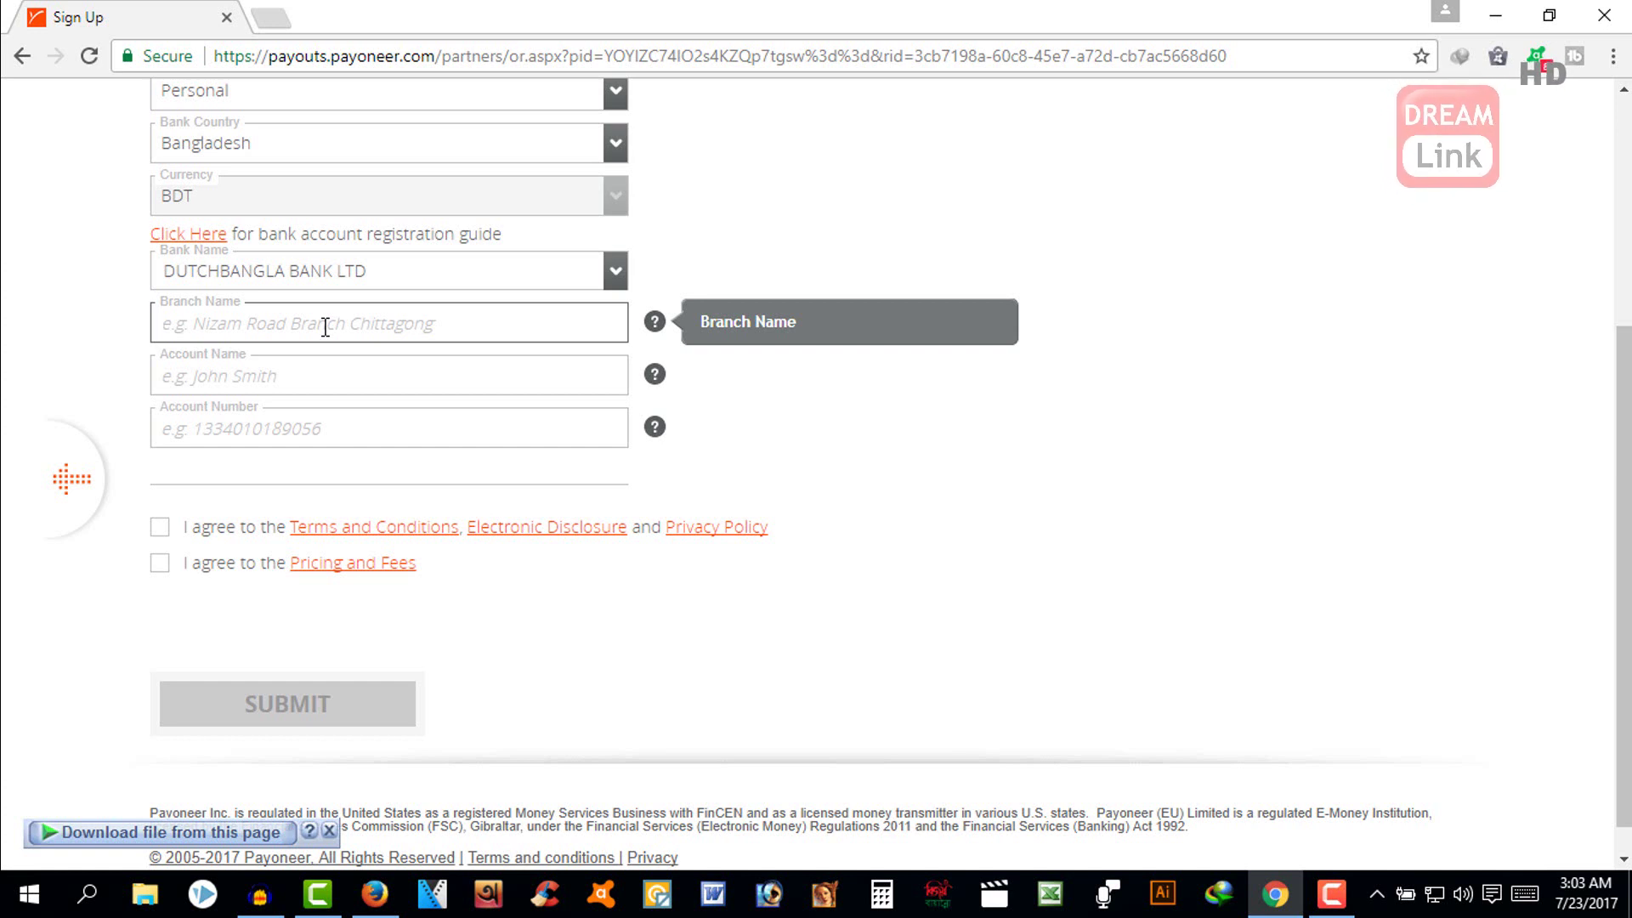
- Enter branch Chowmuhani, then the account holder's full name and the bank account number
text(Cho)
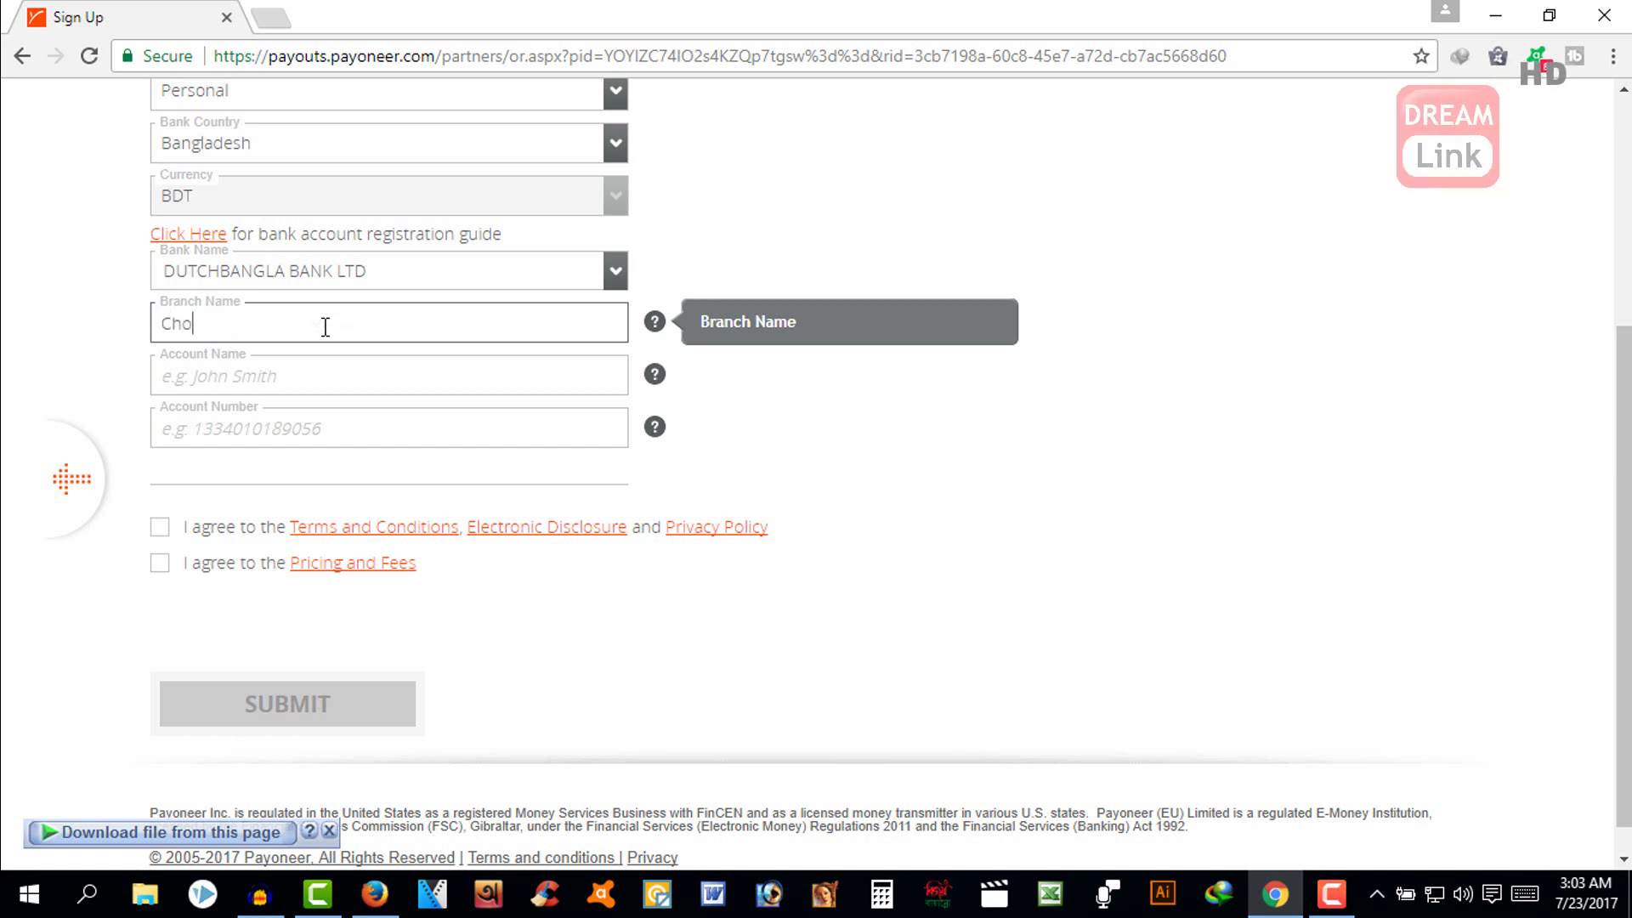
text(wmuhani)
click(357, 367)
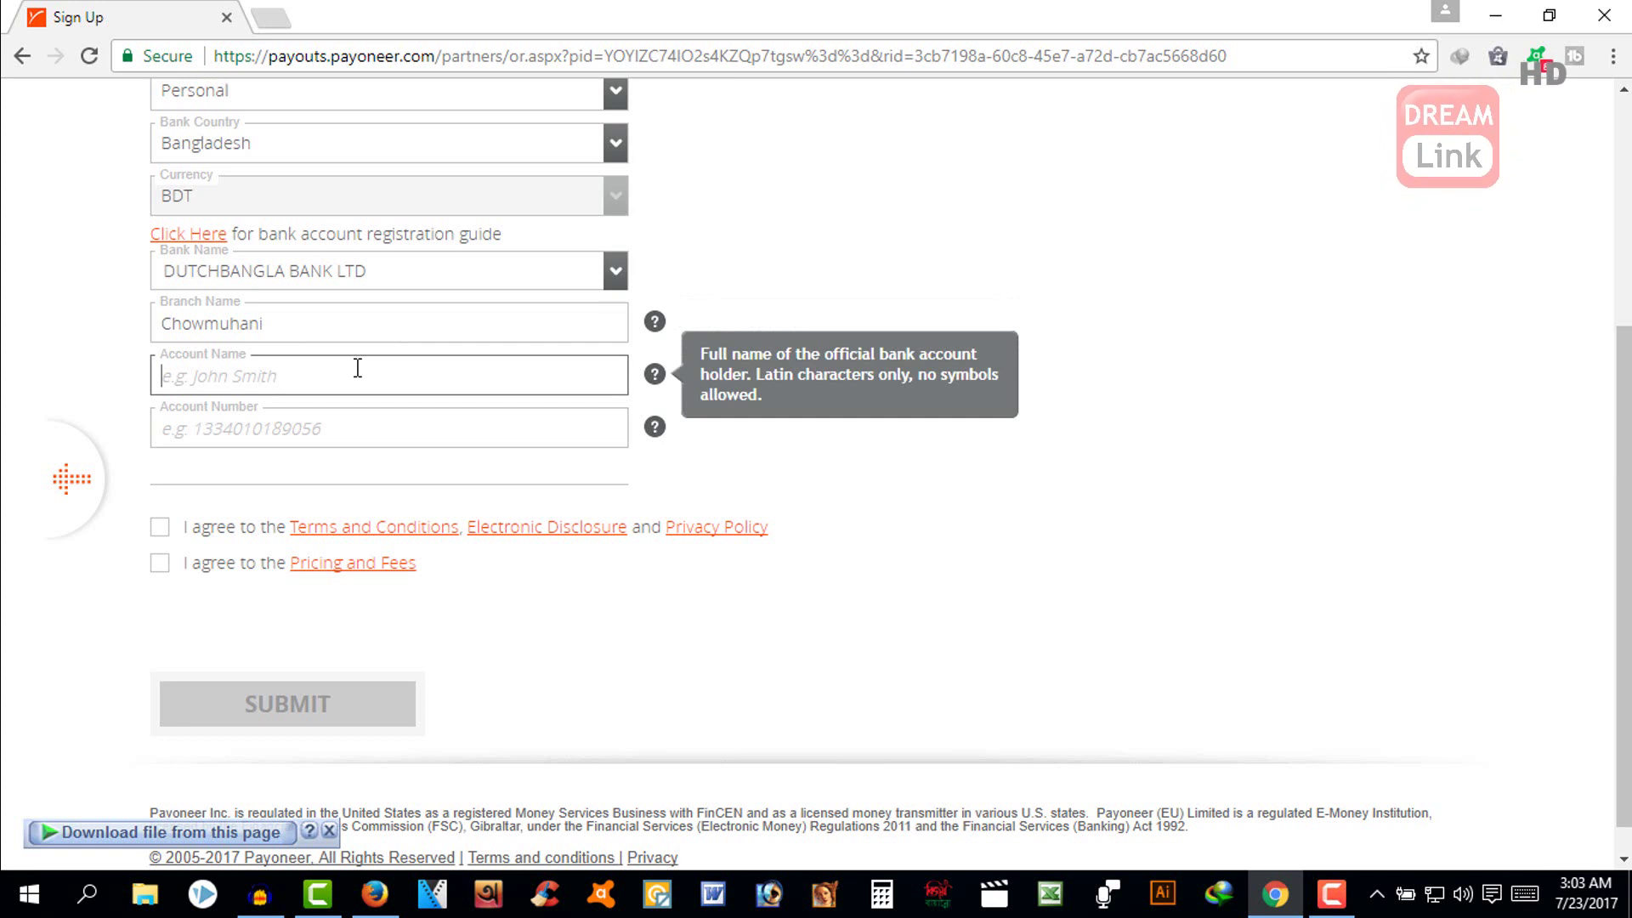
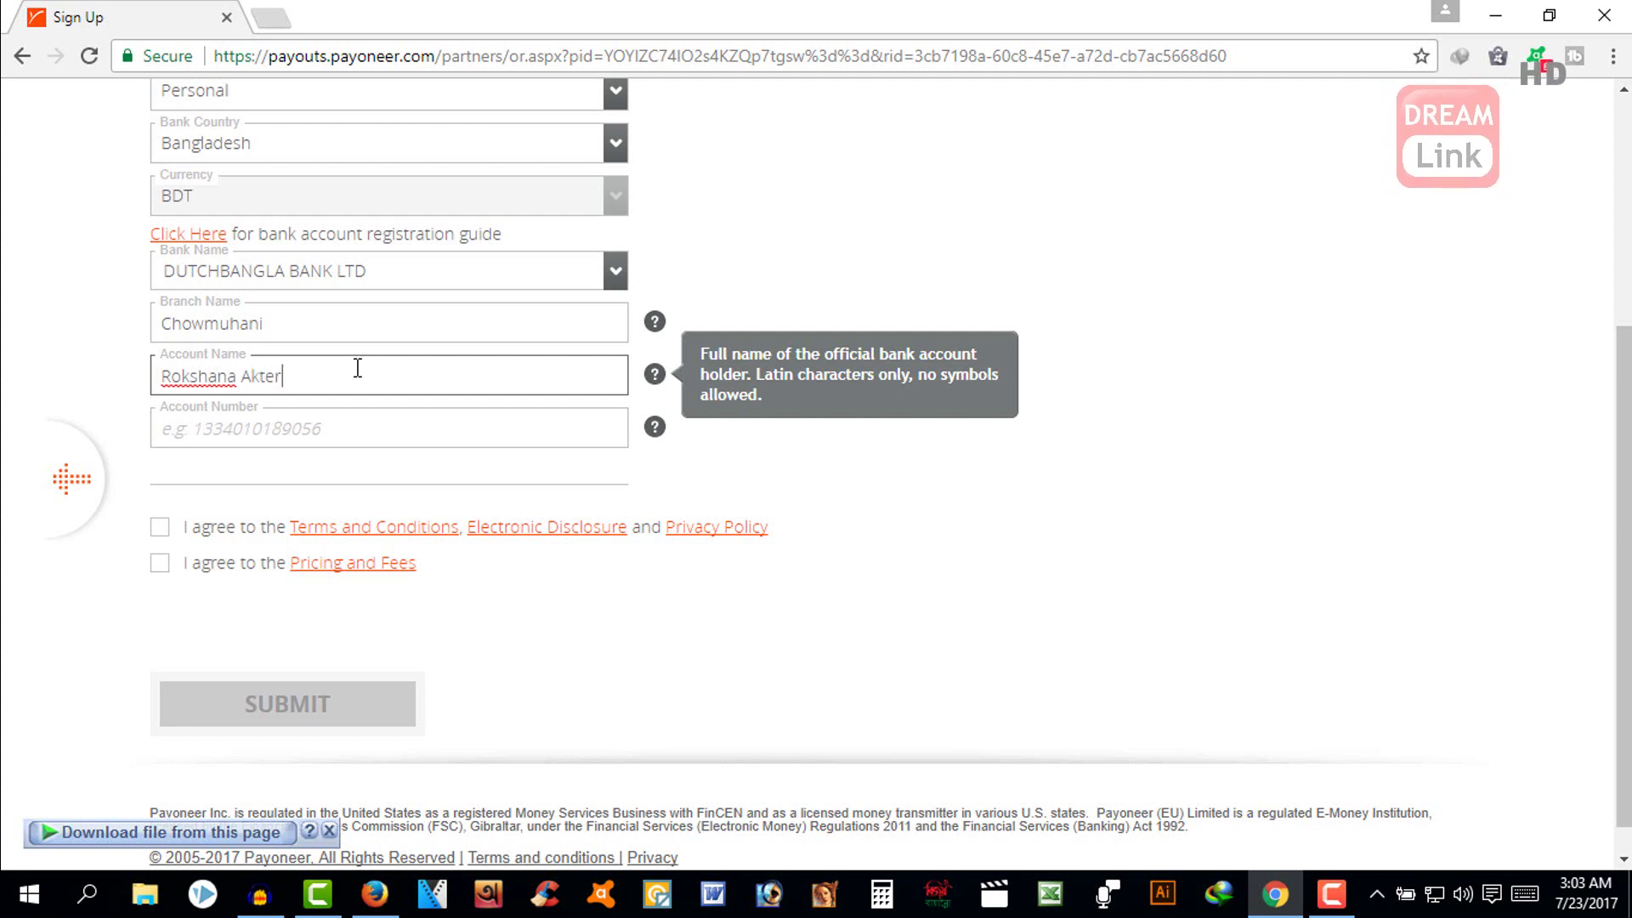
key(Tab)
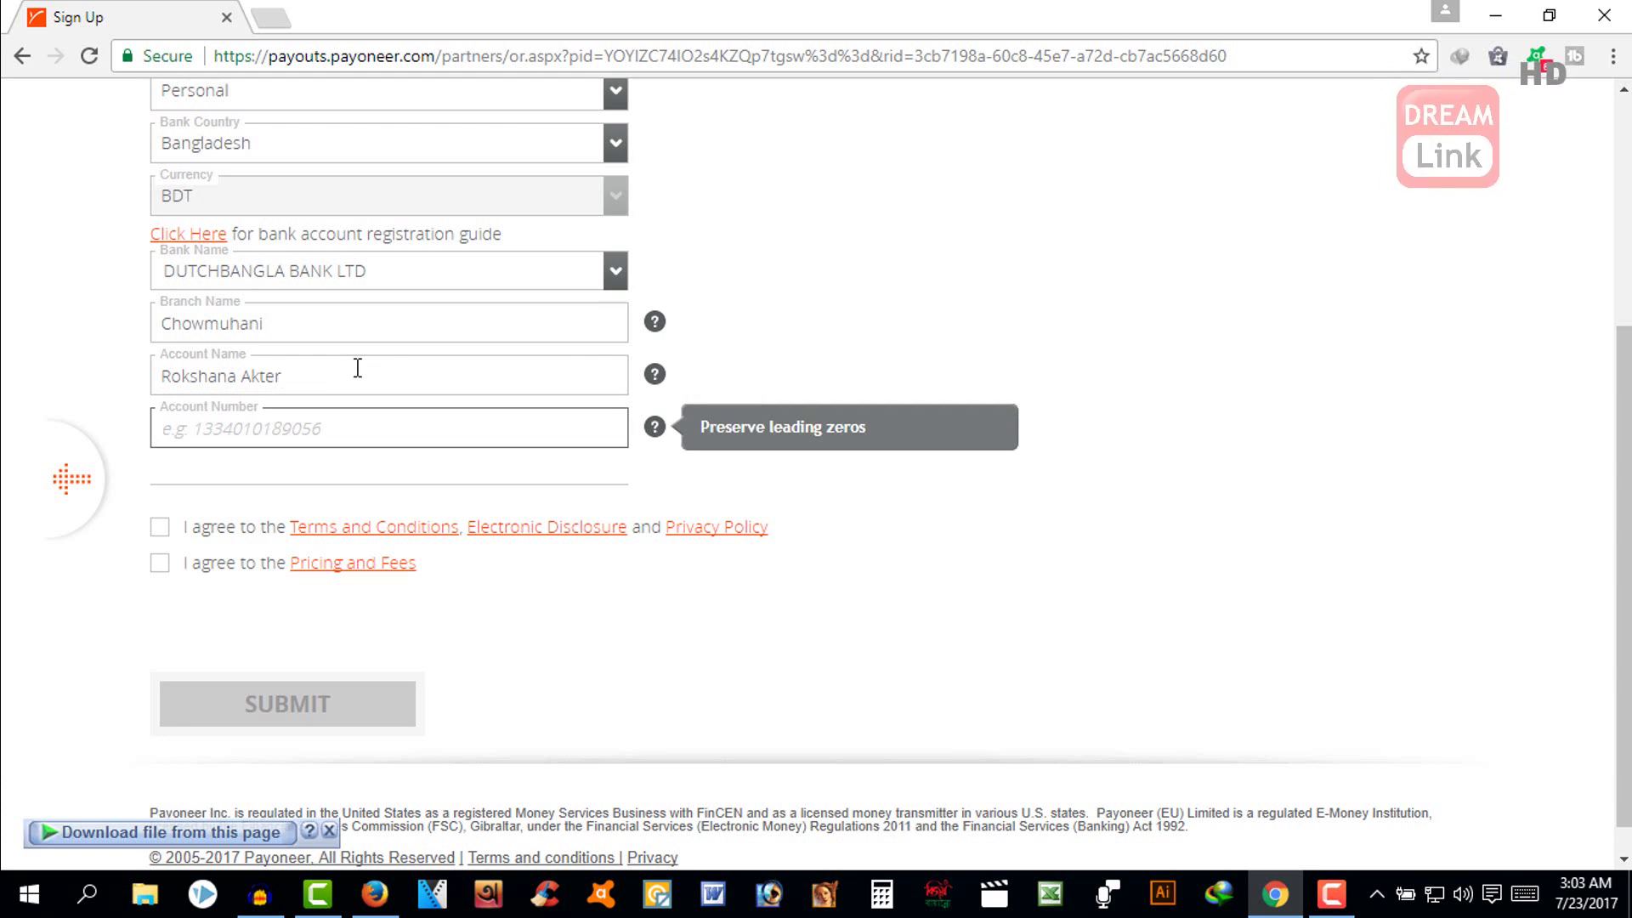
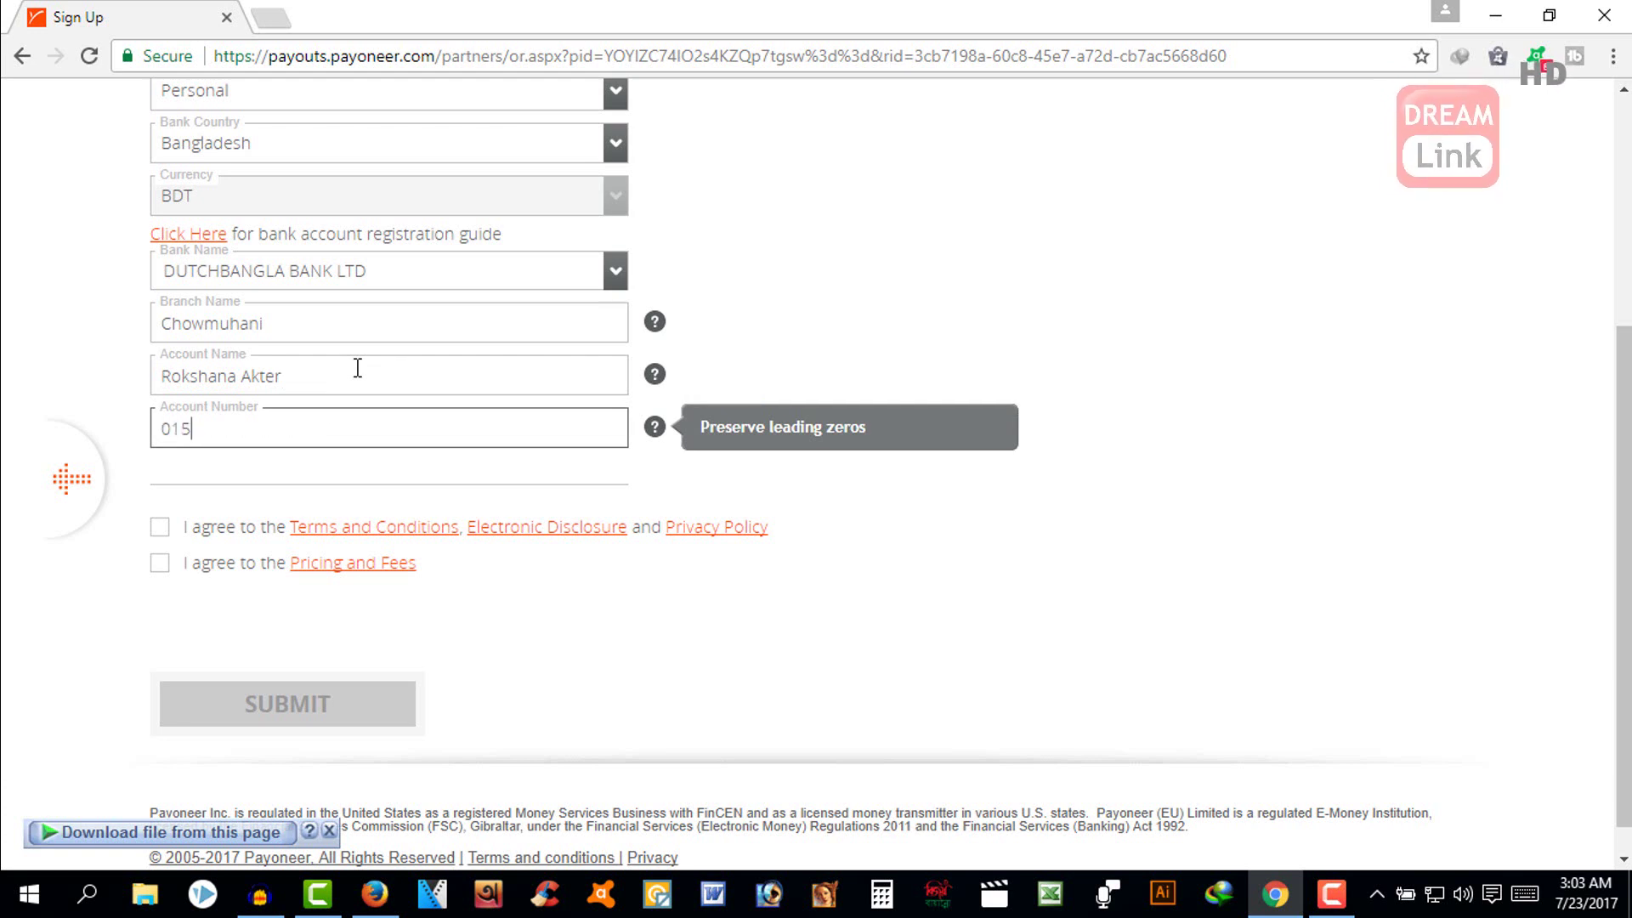
scroll(733, 302, up, 2)
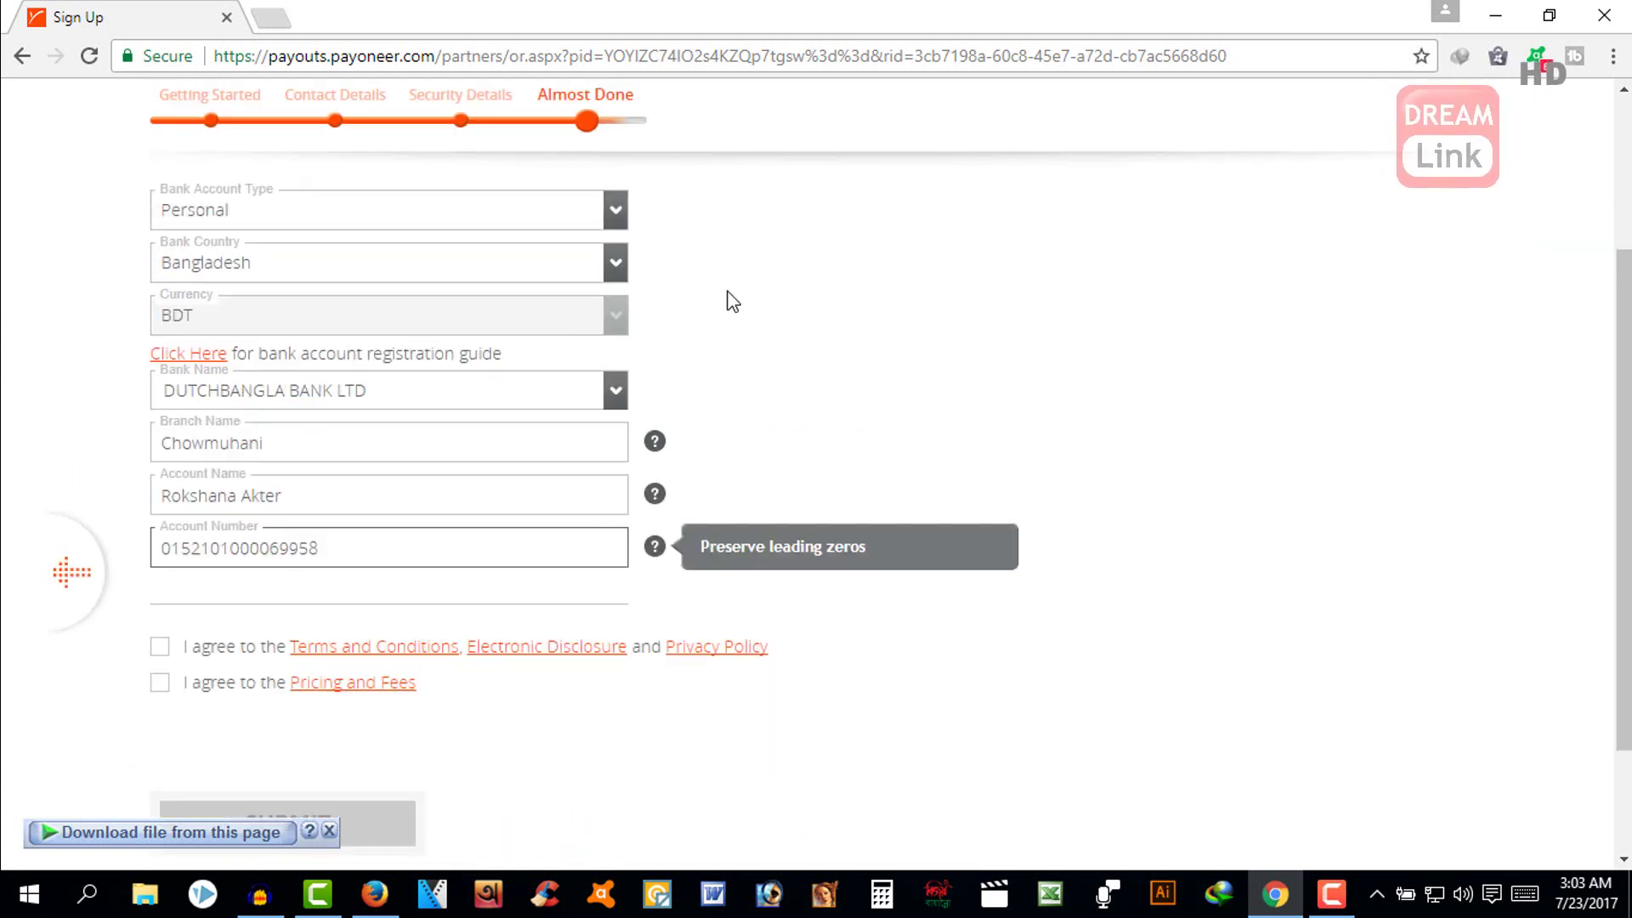
- Accept the Terms and Conditions and Pricing and Fees, then submit the application
scroll(733, 303, down, 2)
click(160, 527)
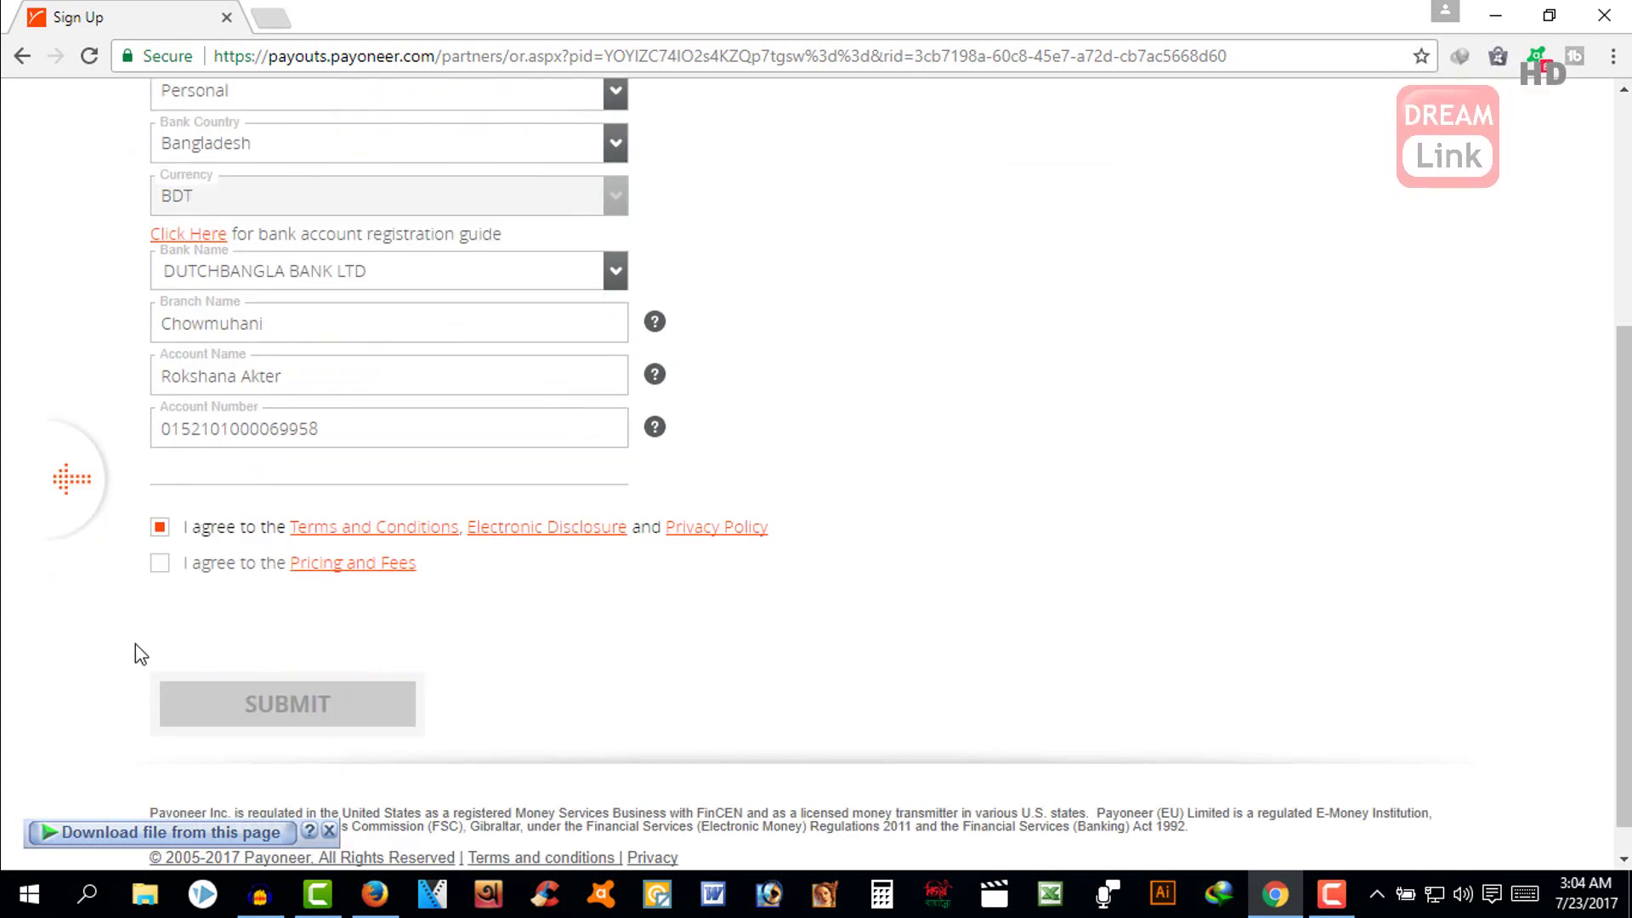
click(162, 566)
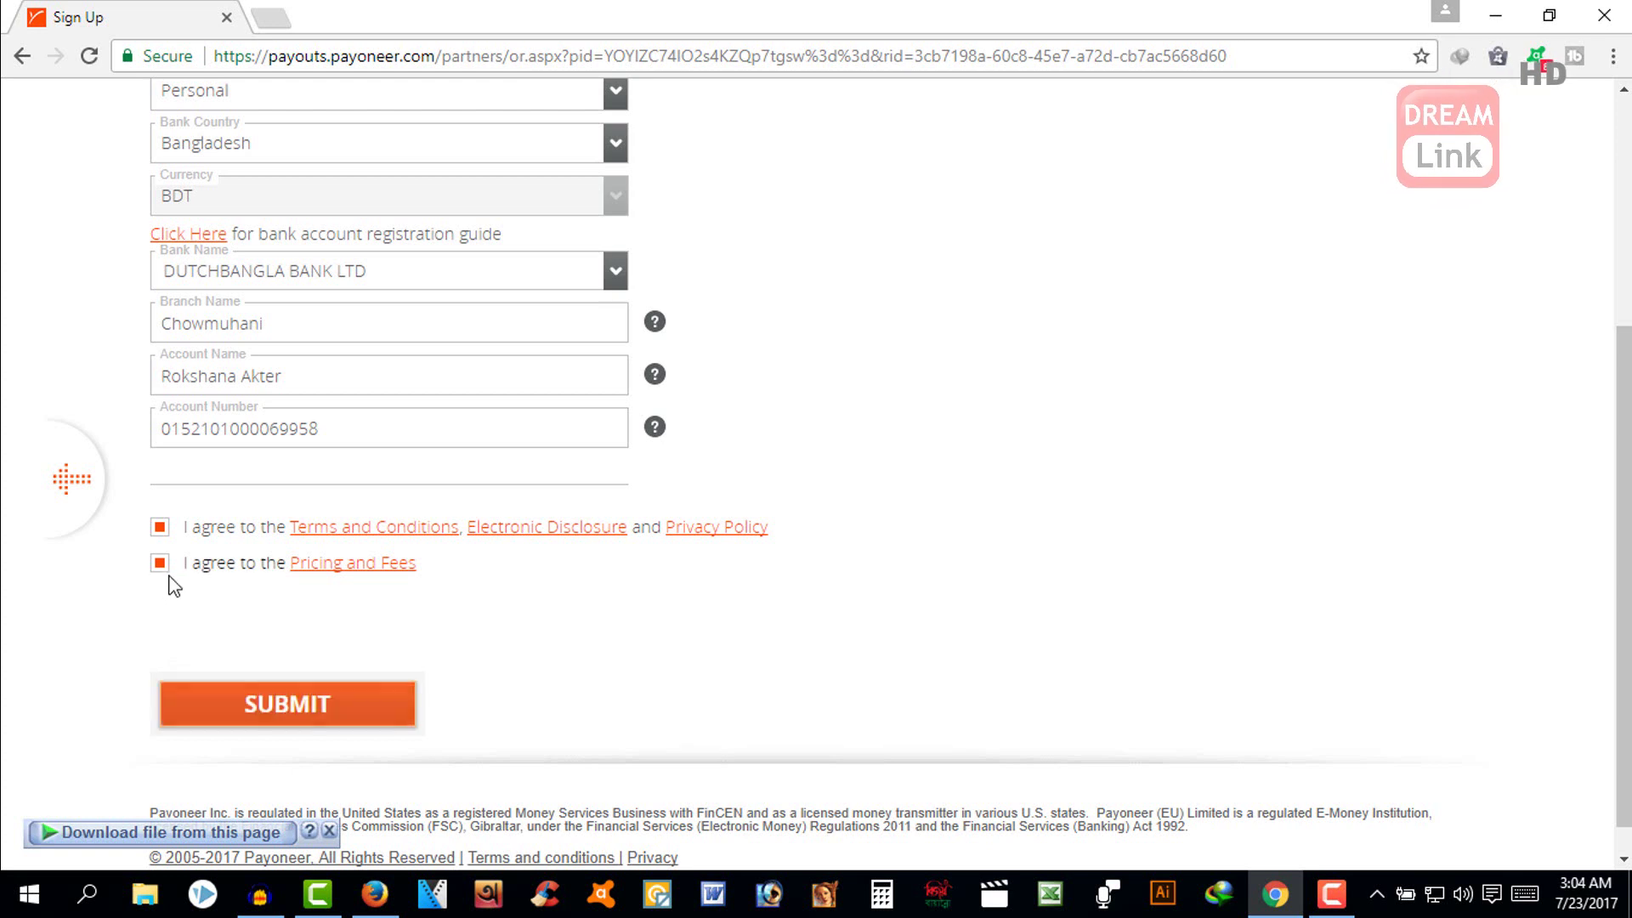
scroll(805, 630, up, 3)
scroll(805, 630, down, 2)
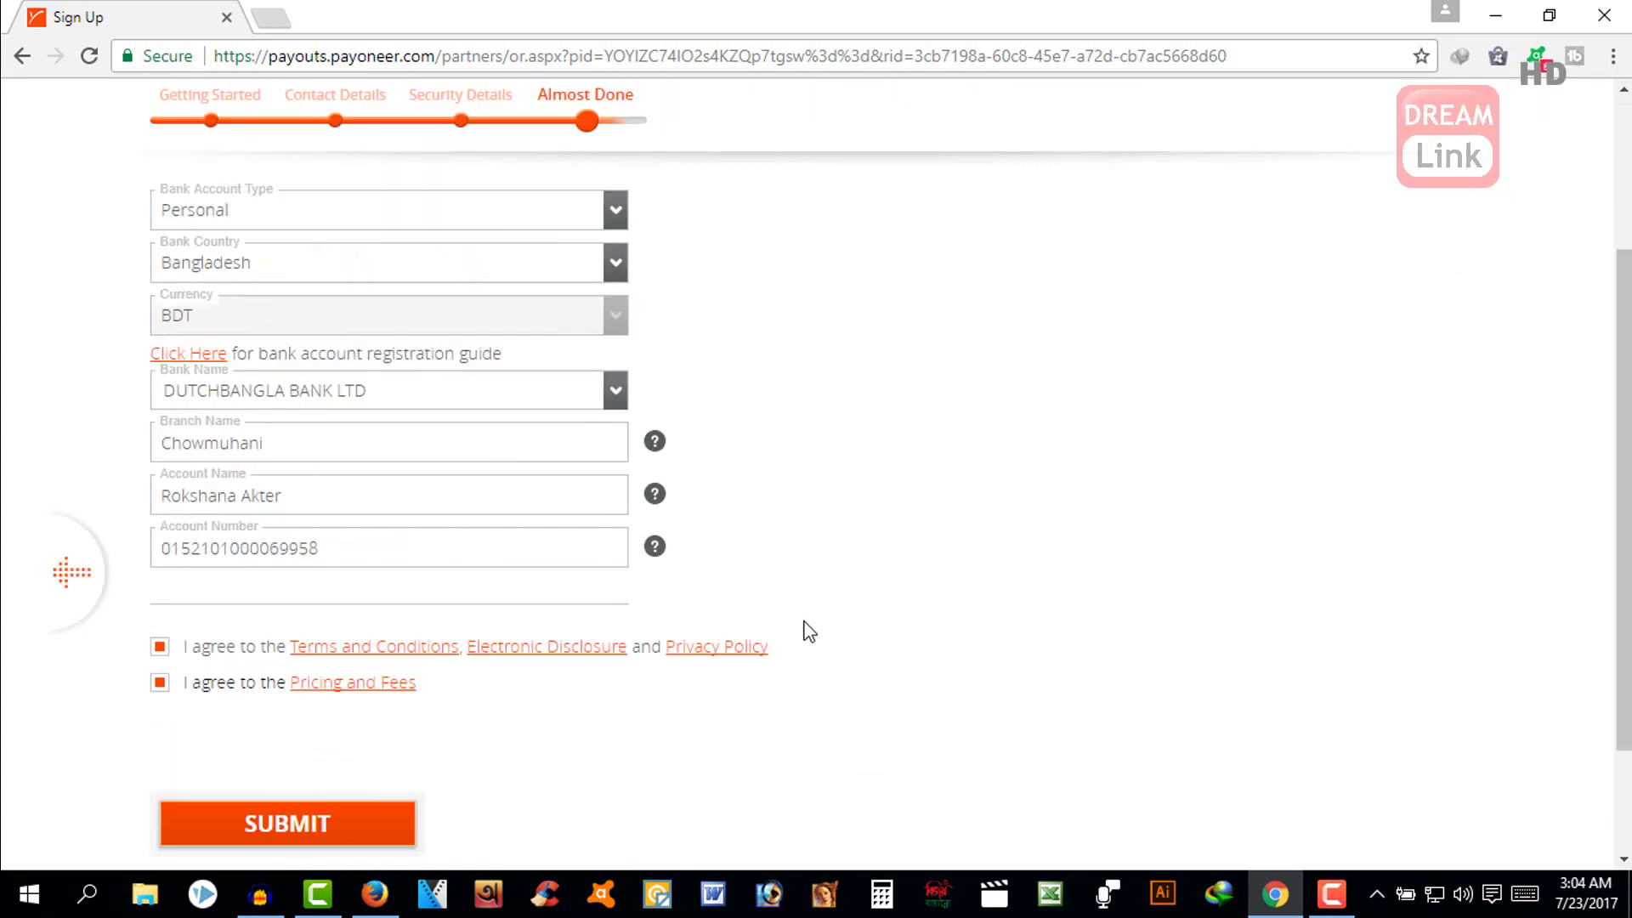
scroll(804, 626, down, 2)
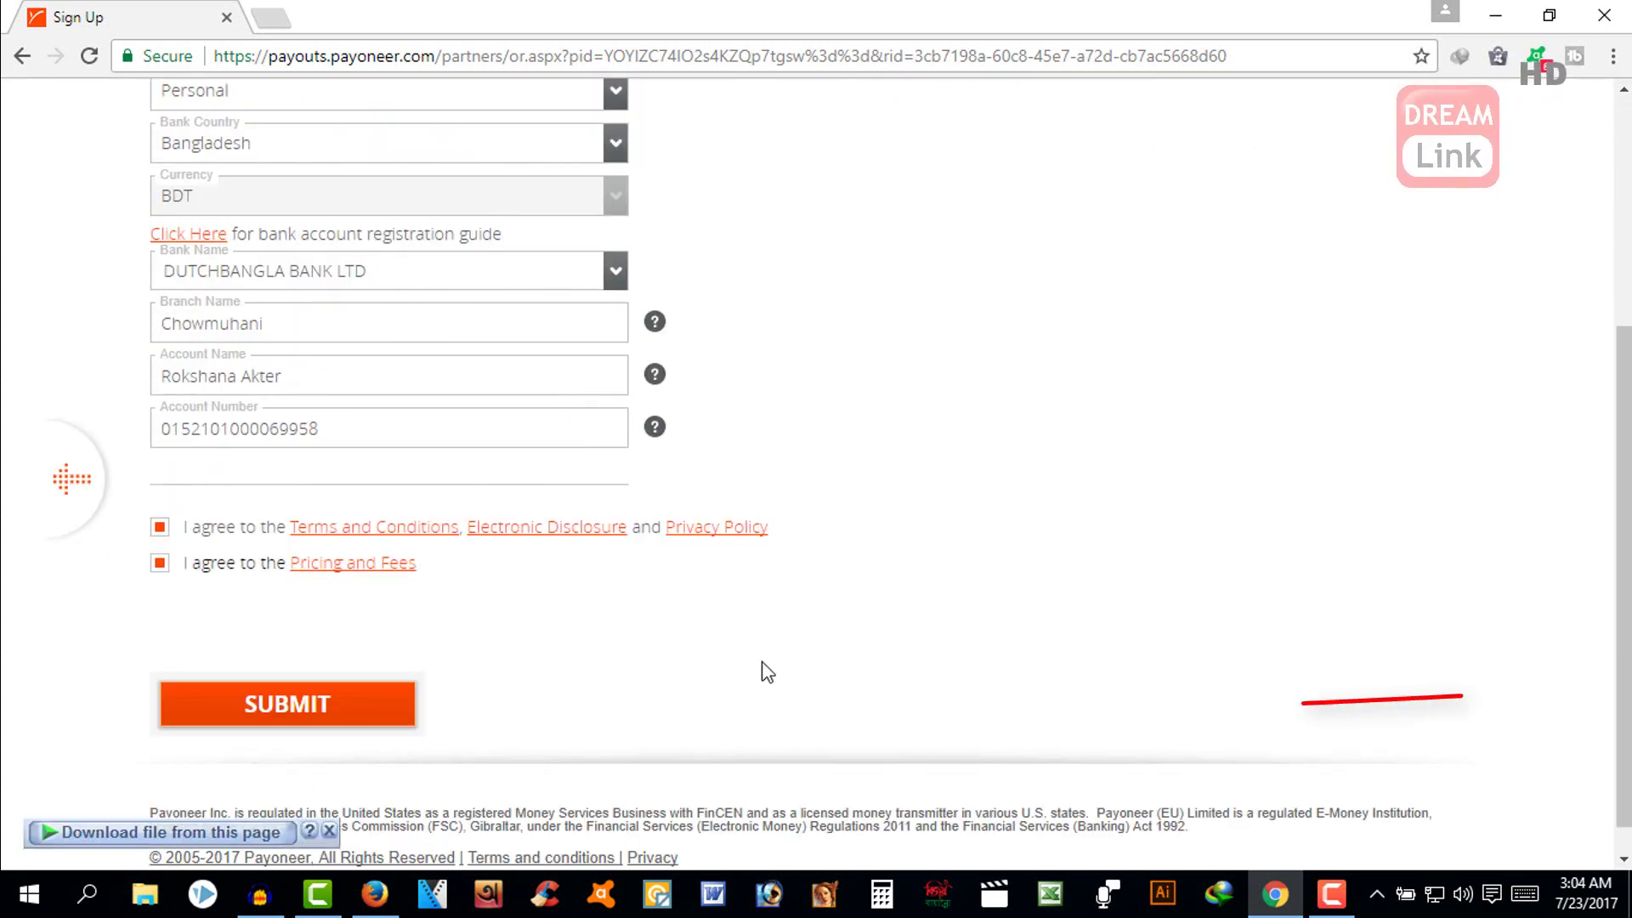
click(311, 719)
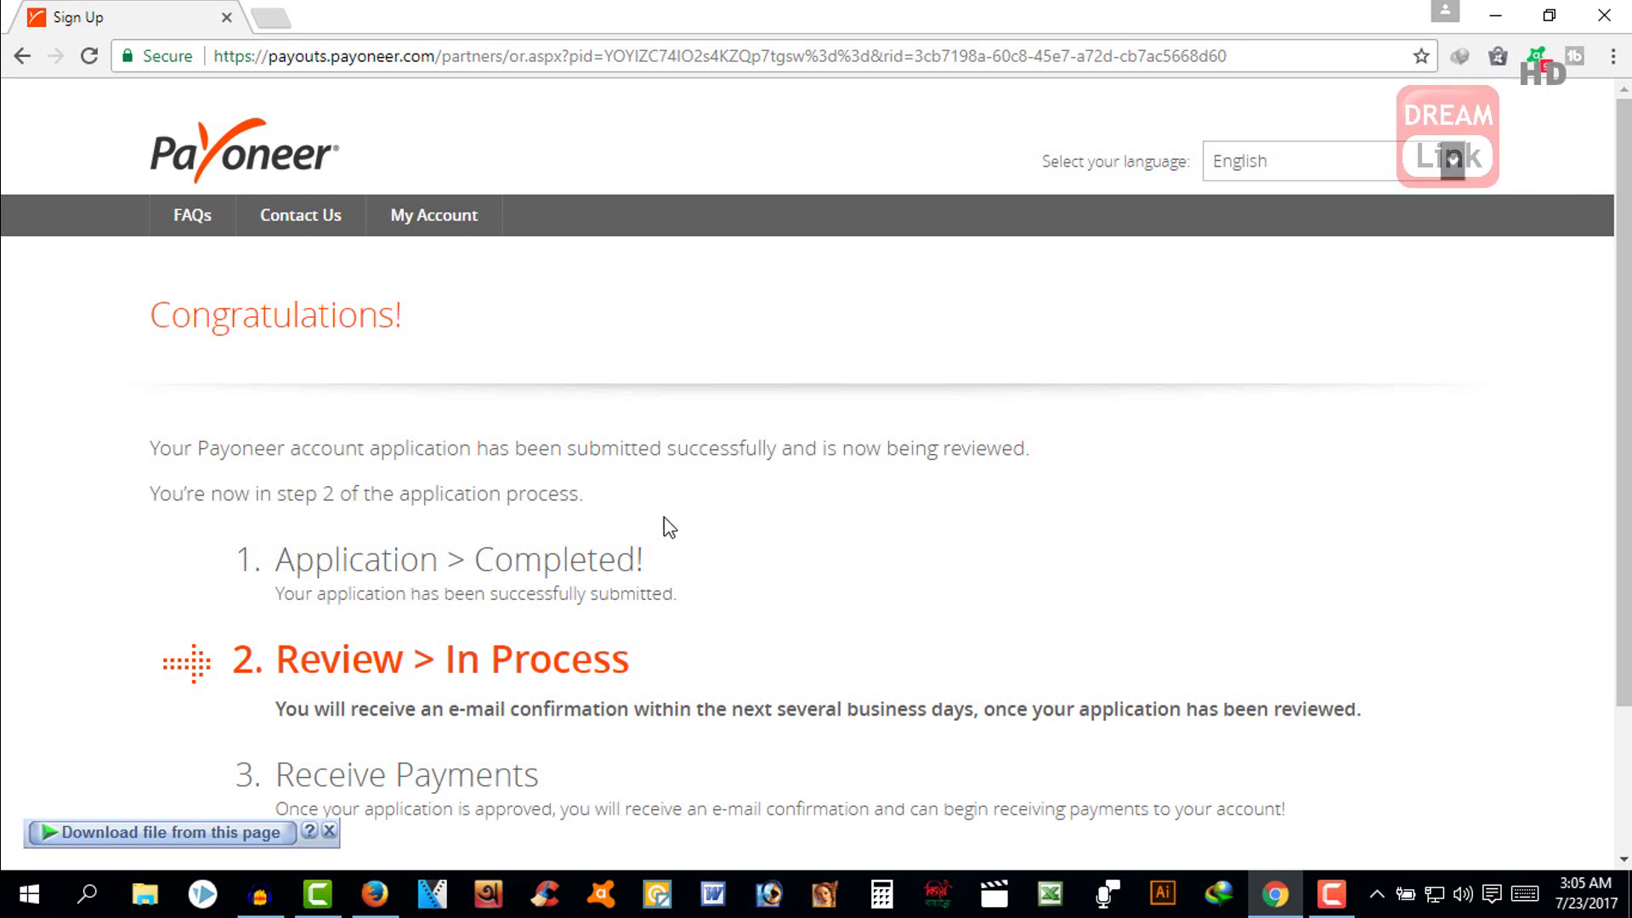
- Scroll through the Congratulations page to review the application status steps
scroll(684, 495, down, 1)
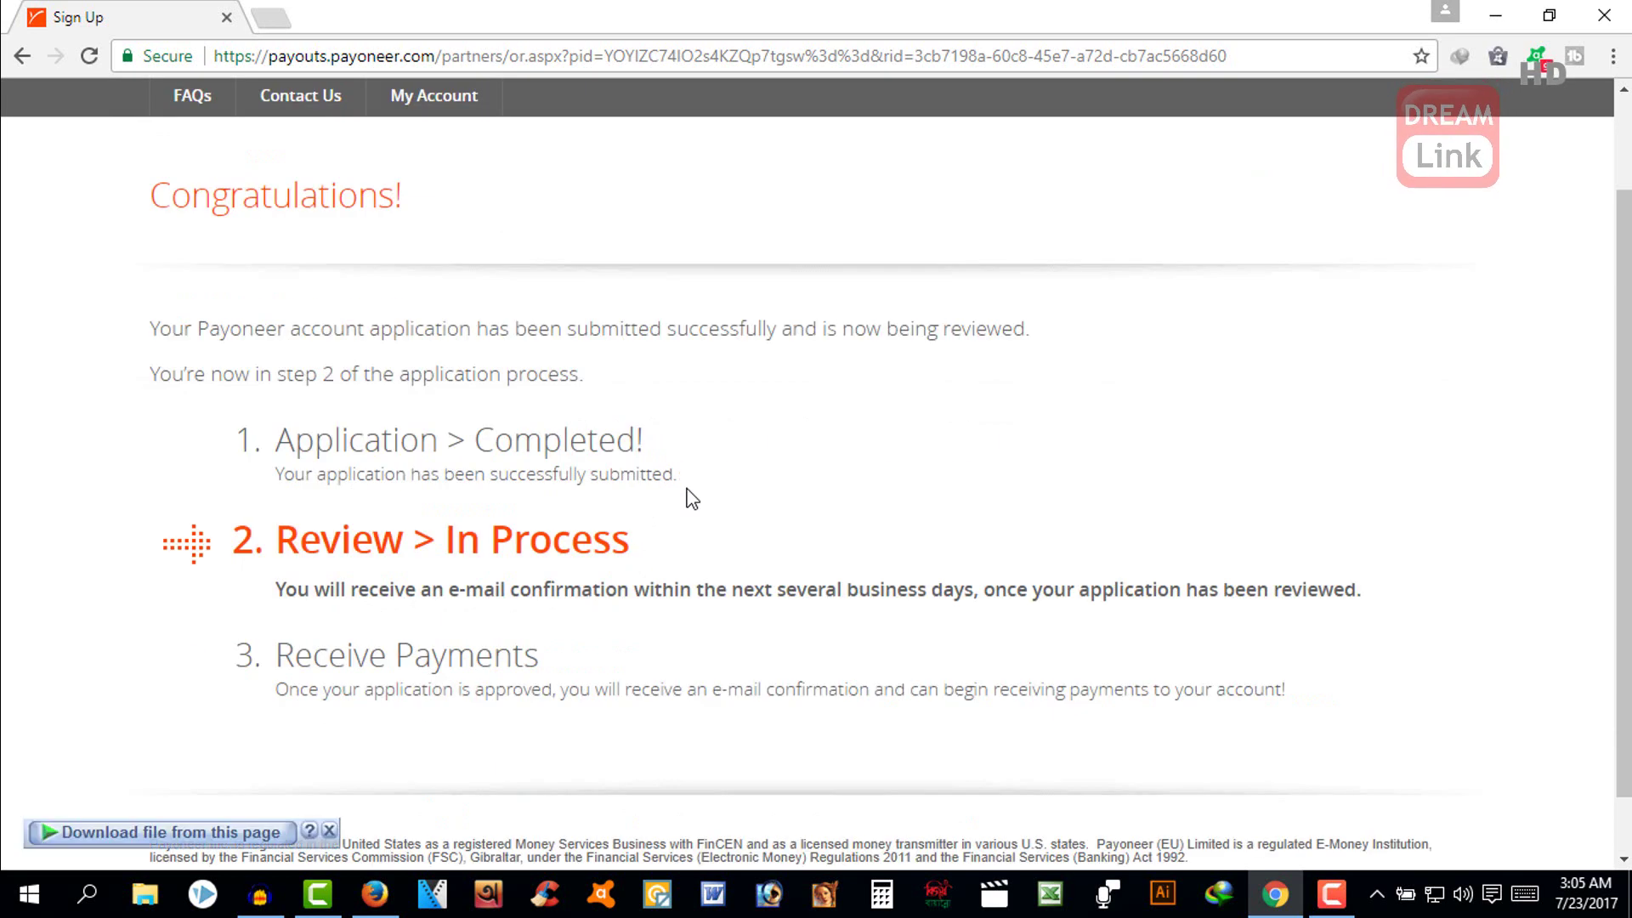
scroll(687, 493, up, 1)
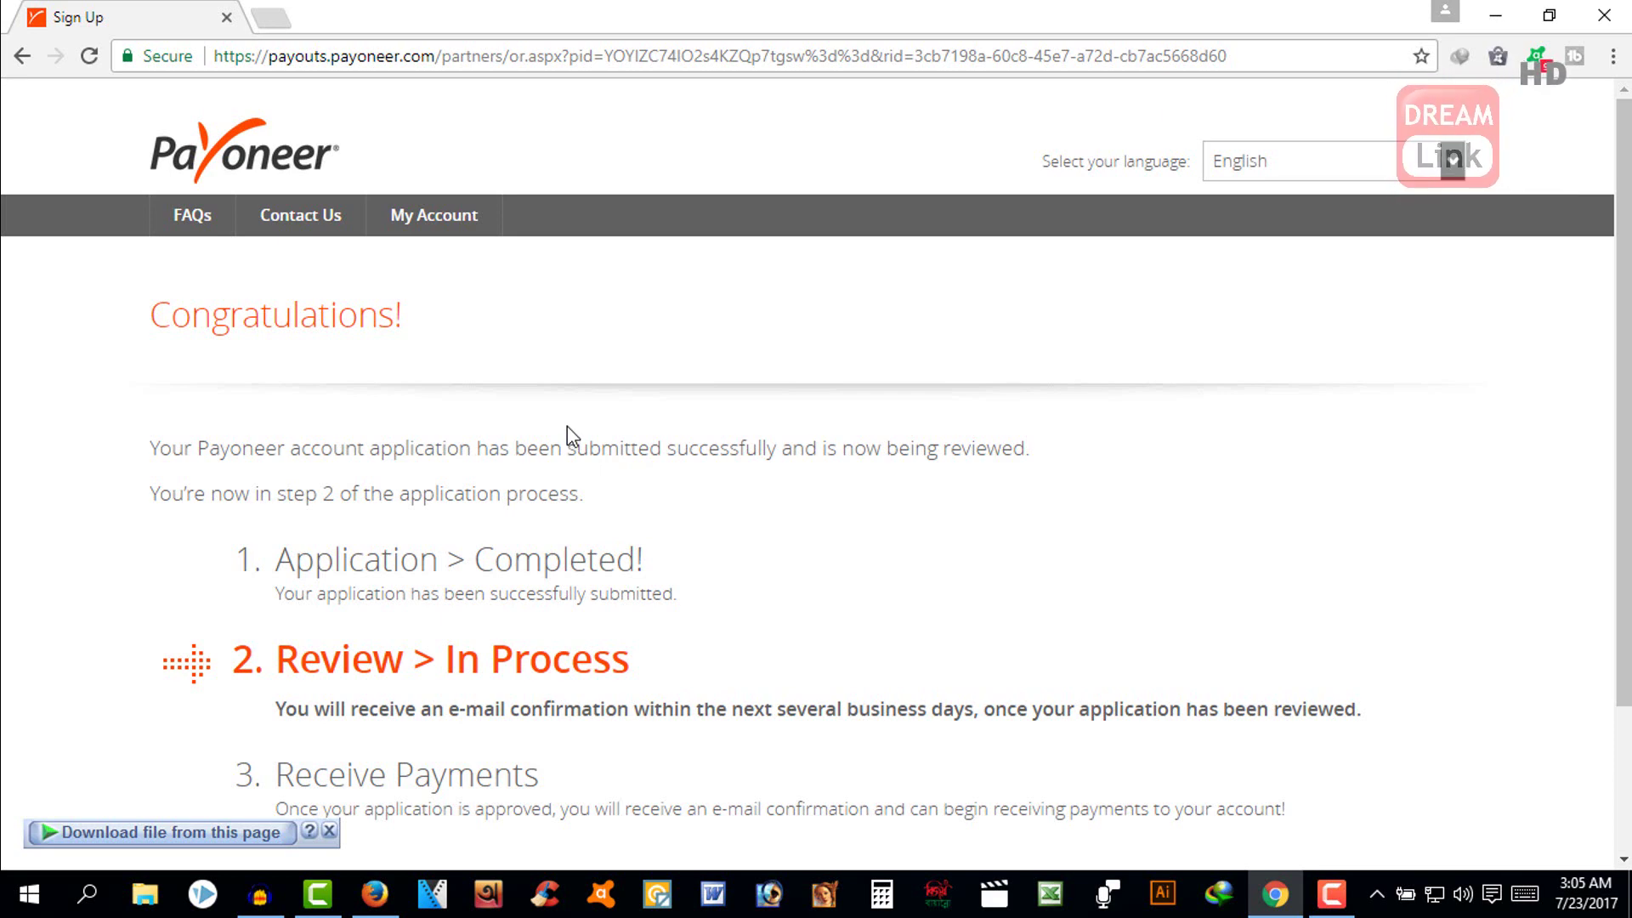
scroll(568, 426, down, 2)
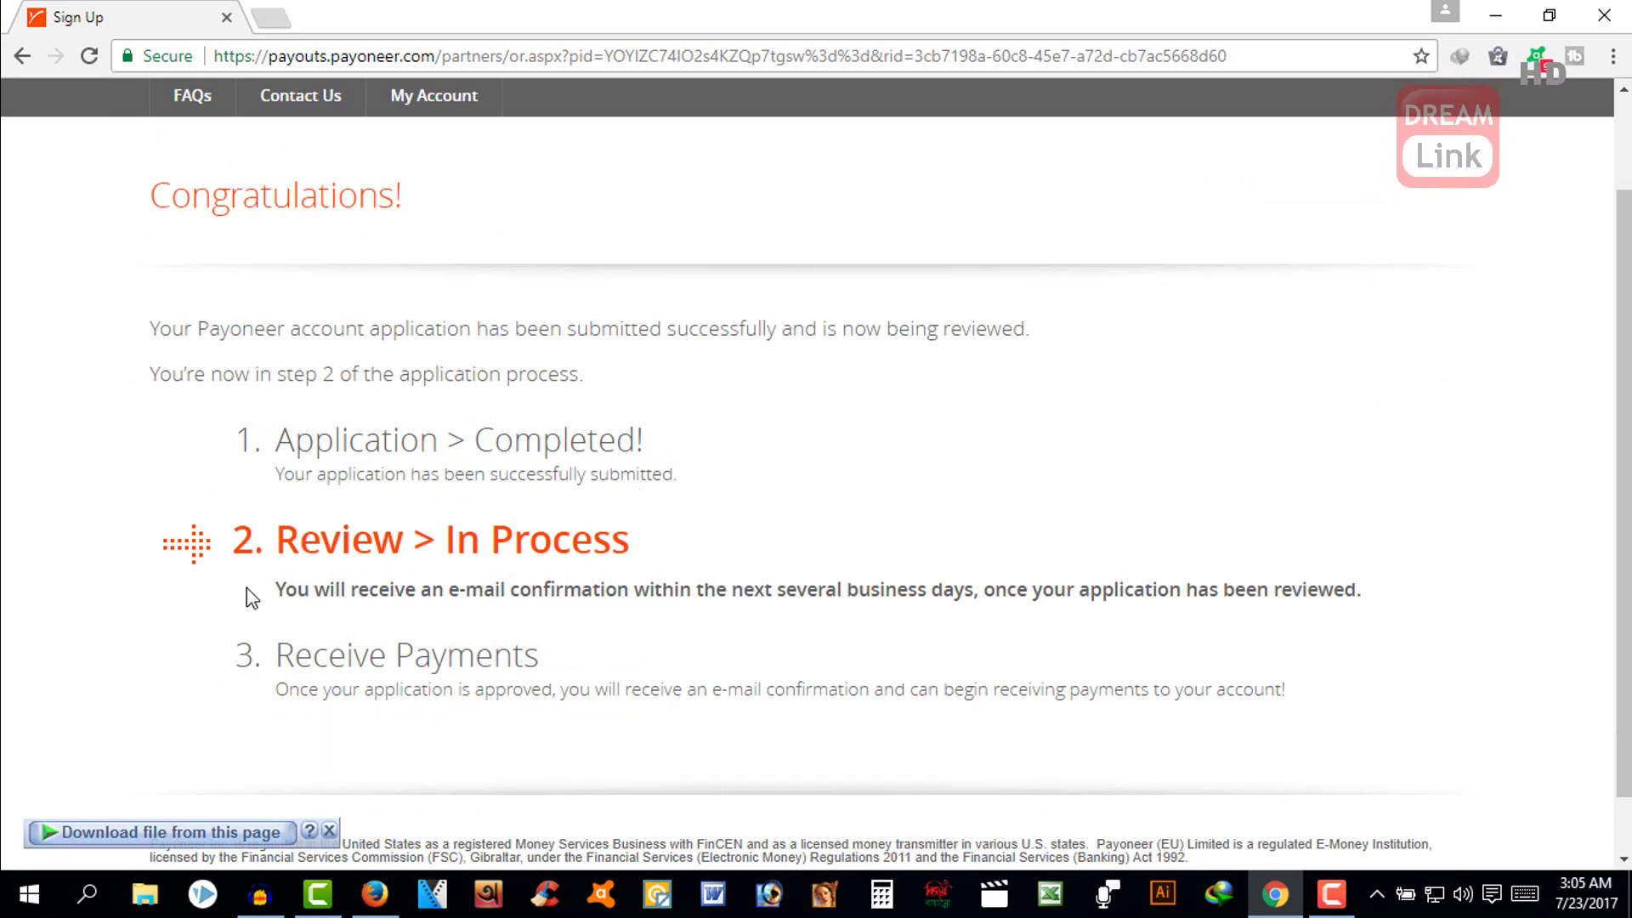
scroll(575, 521, up, 2)
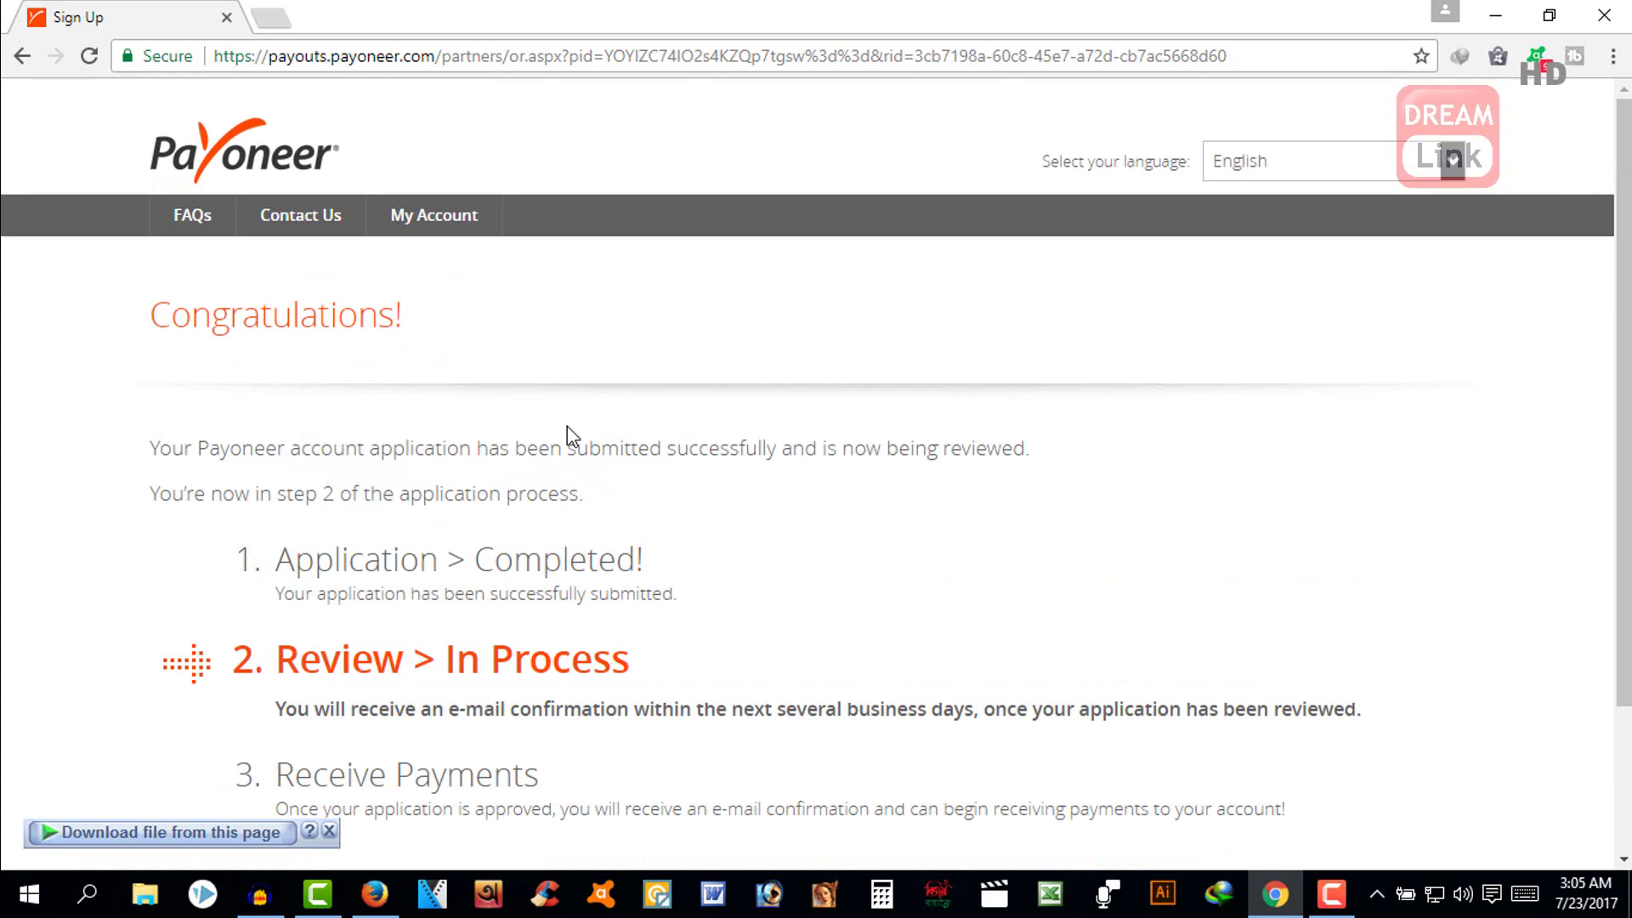
scroll(568, 426, down, 2)
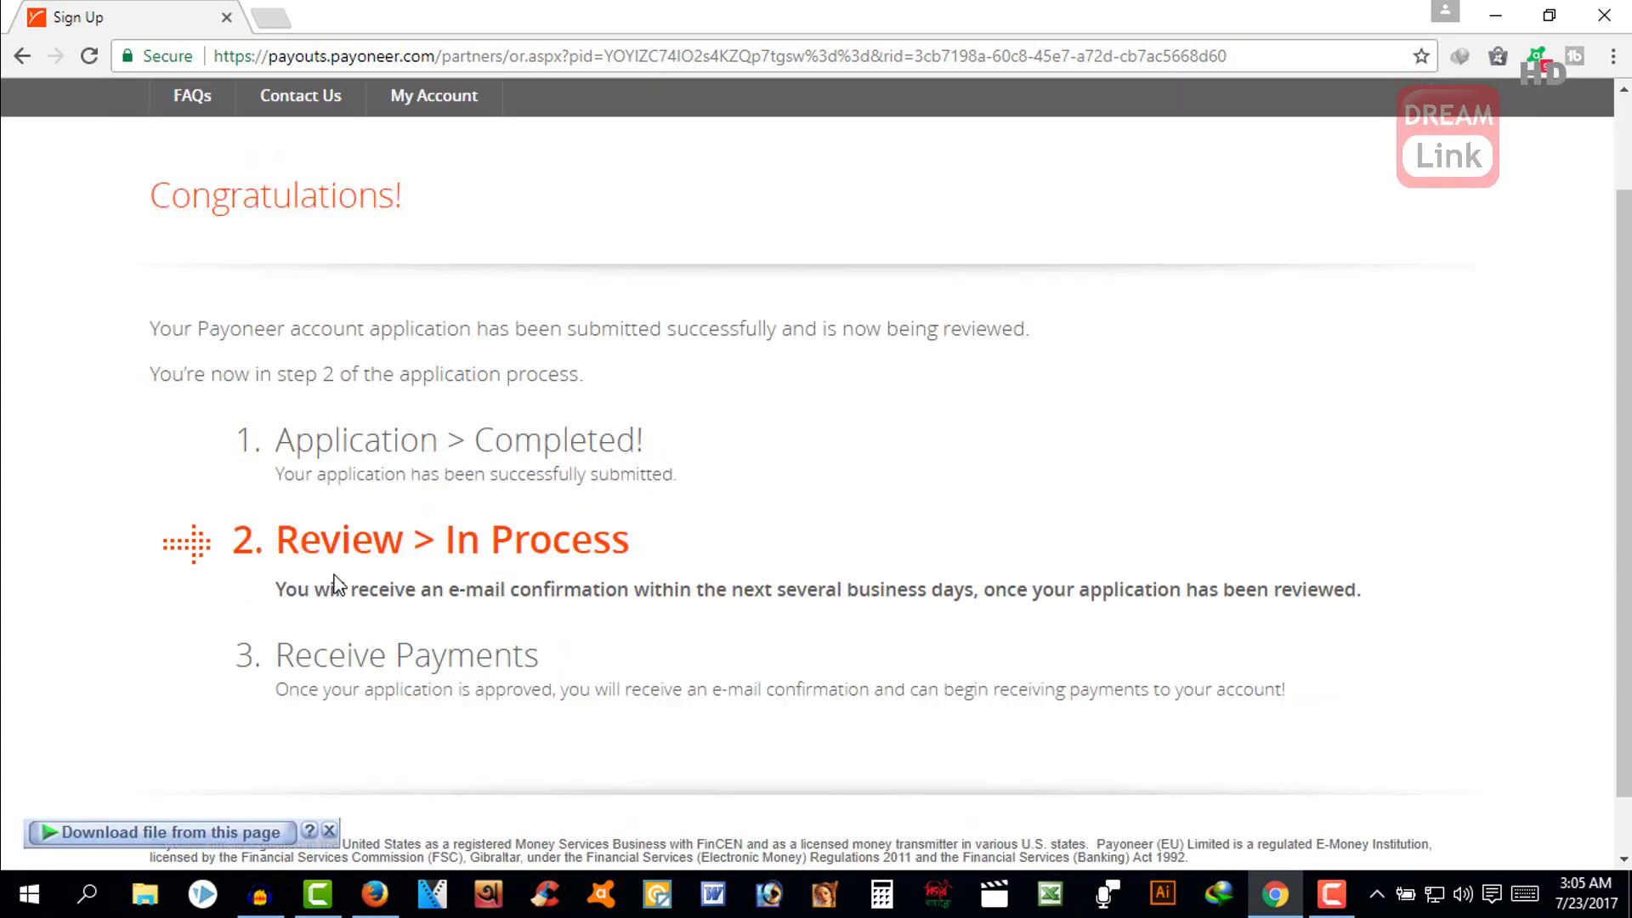
scroll(571, 519, up, 2)
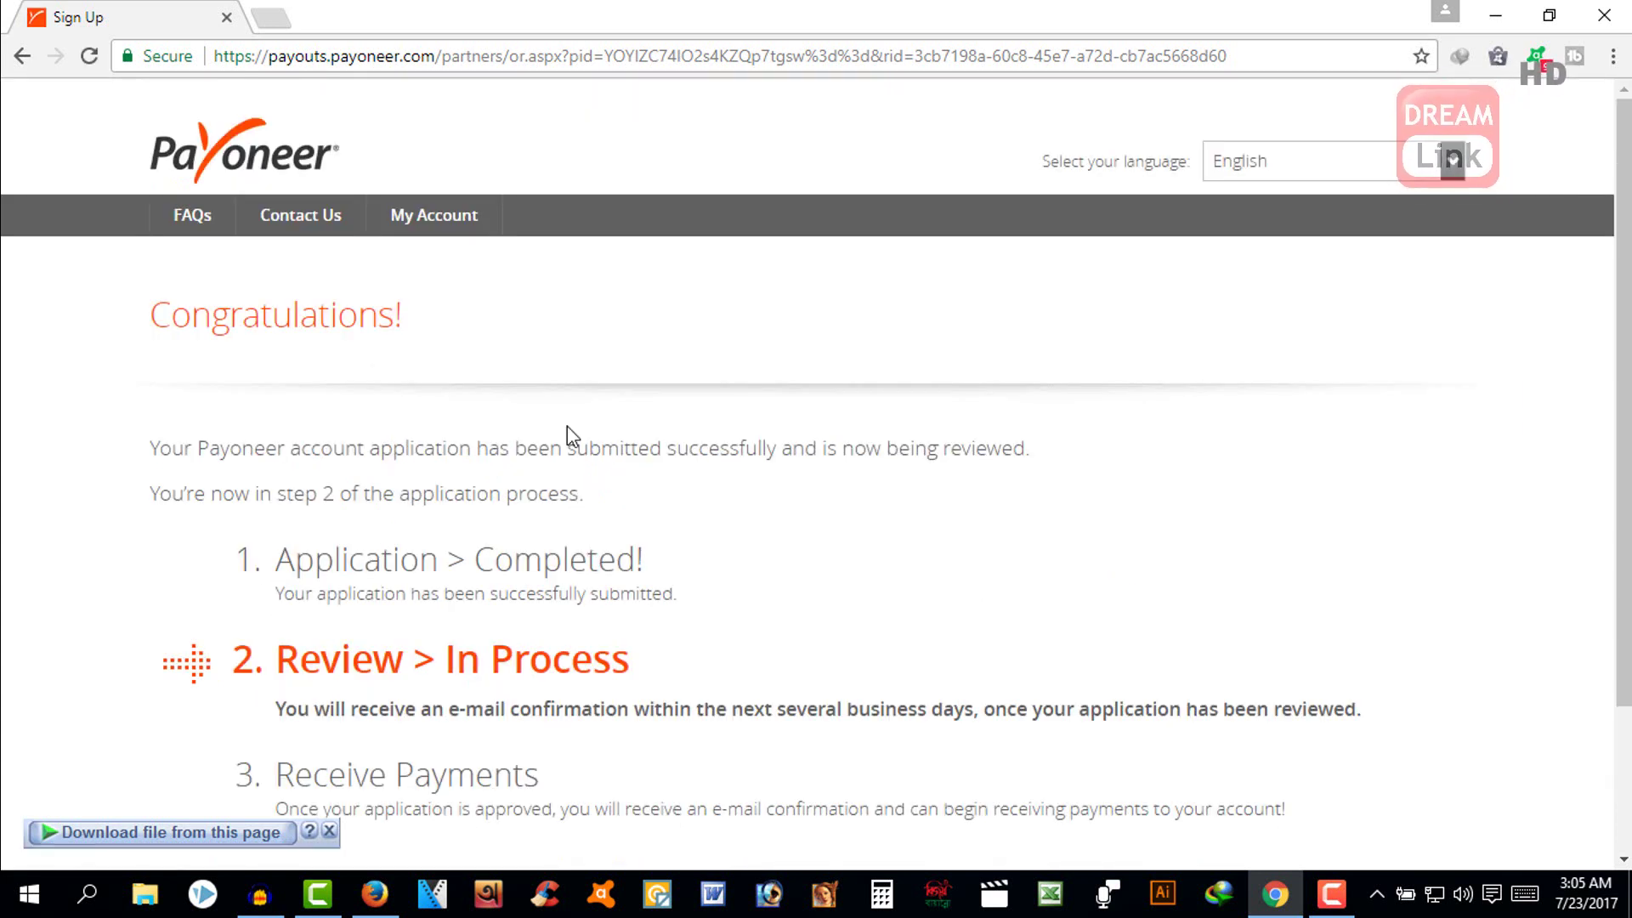
scroll(568, 426, down, 2)
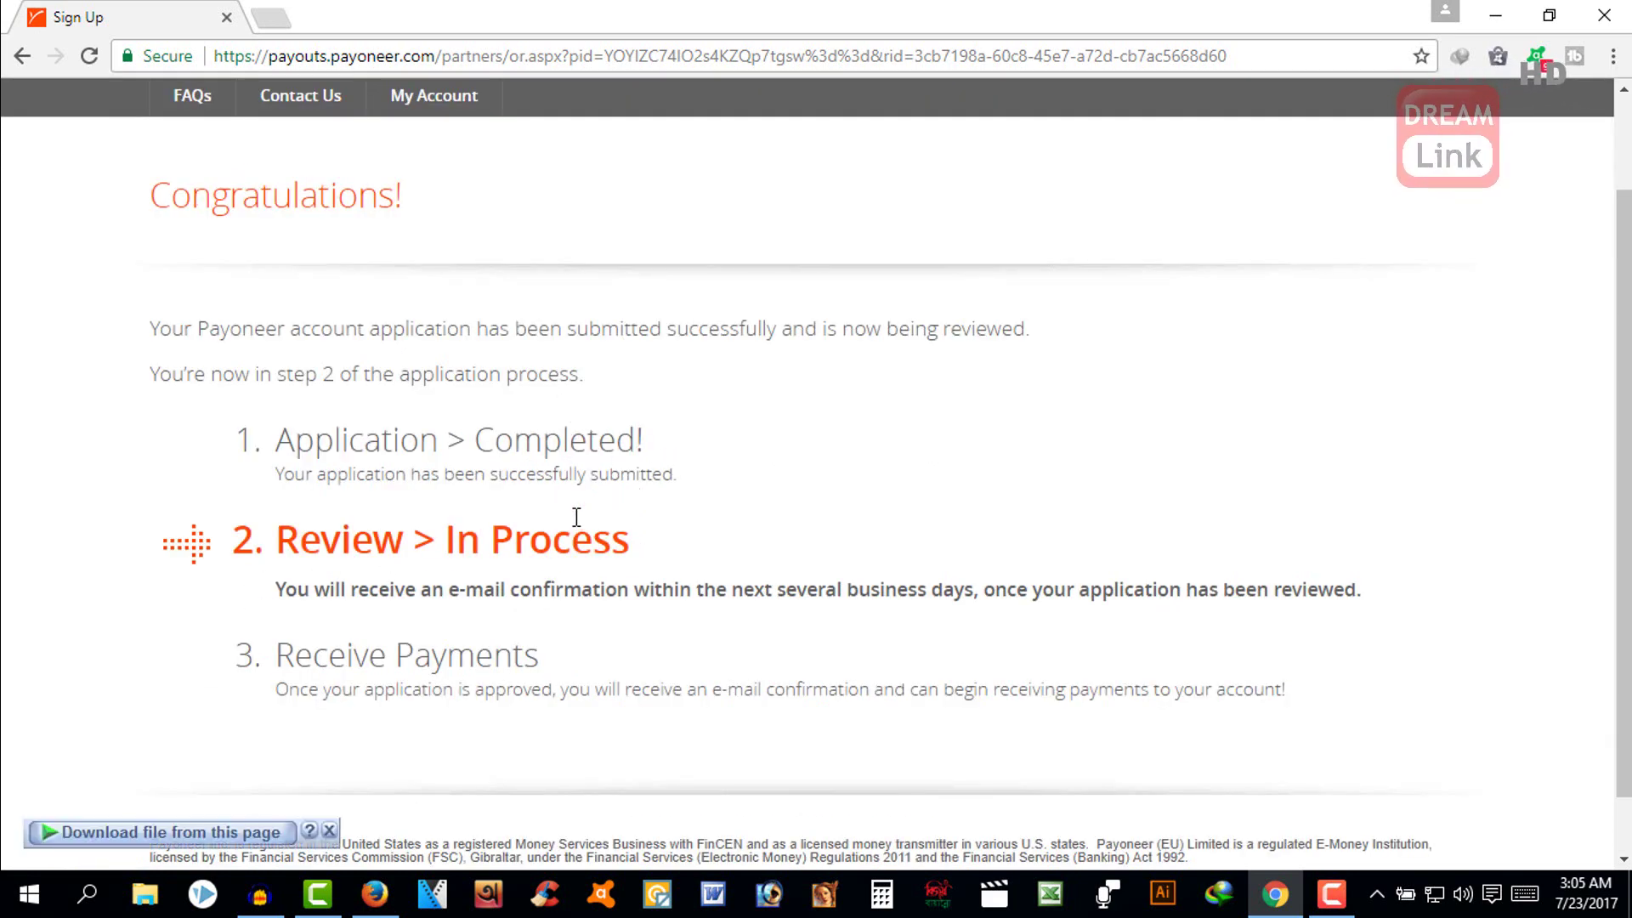
scroll(575, 501, up, 2)
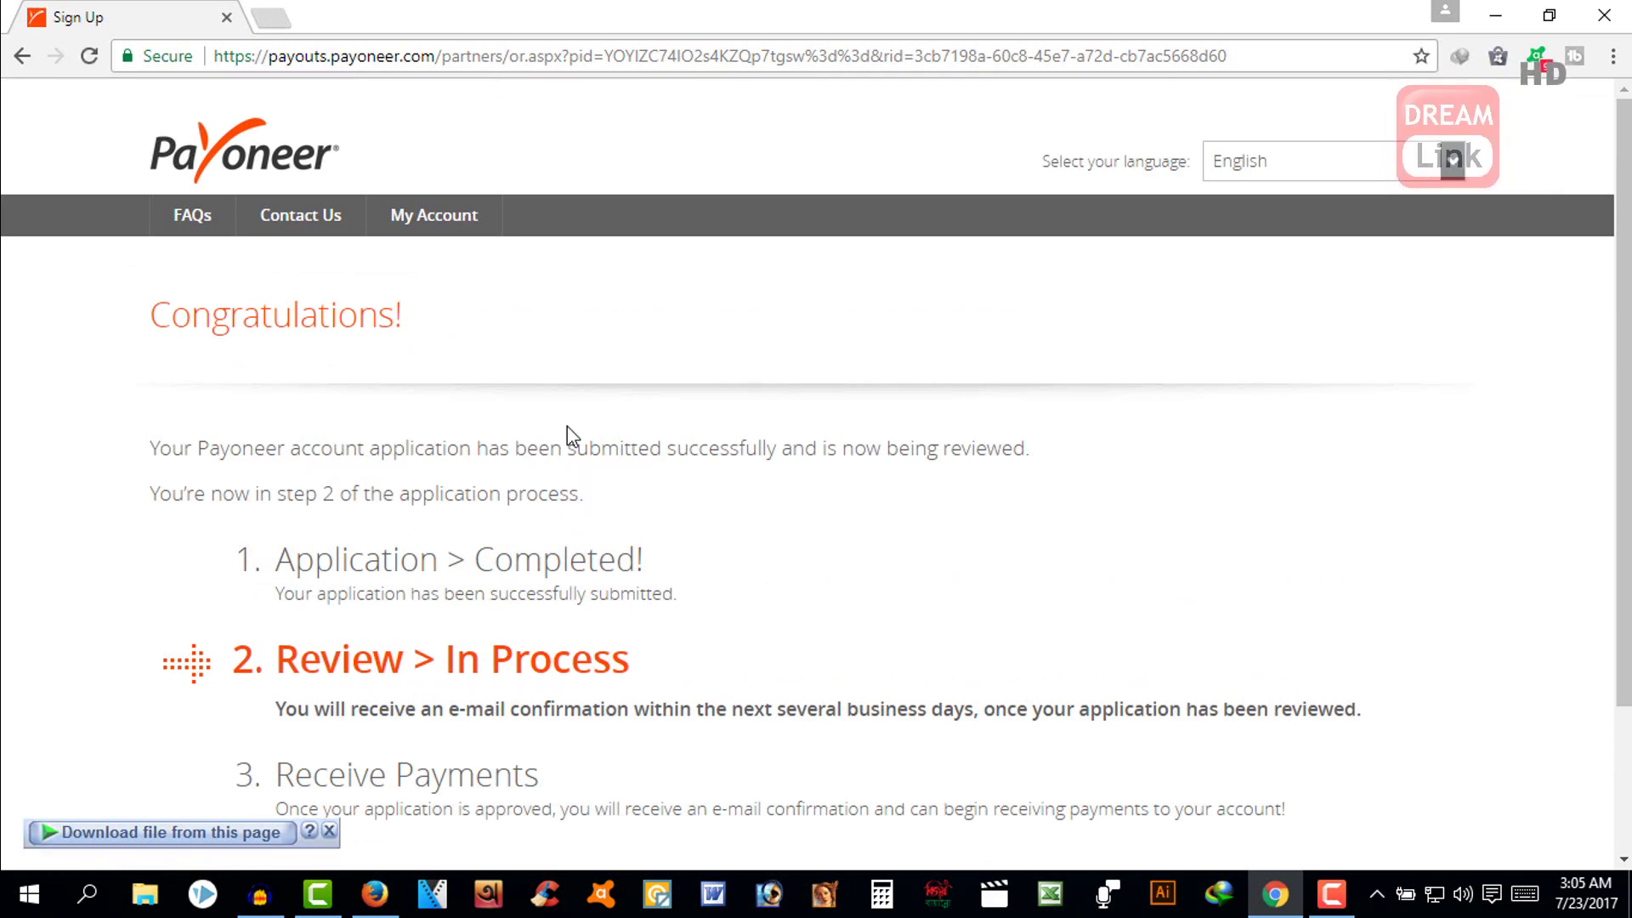
scroll(568, 429, down, 2)
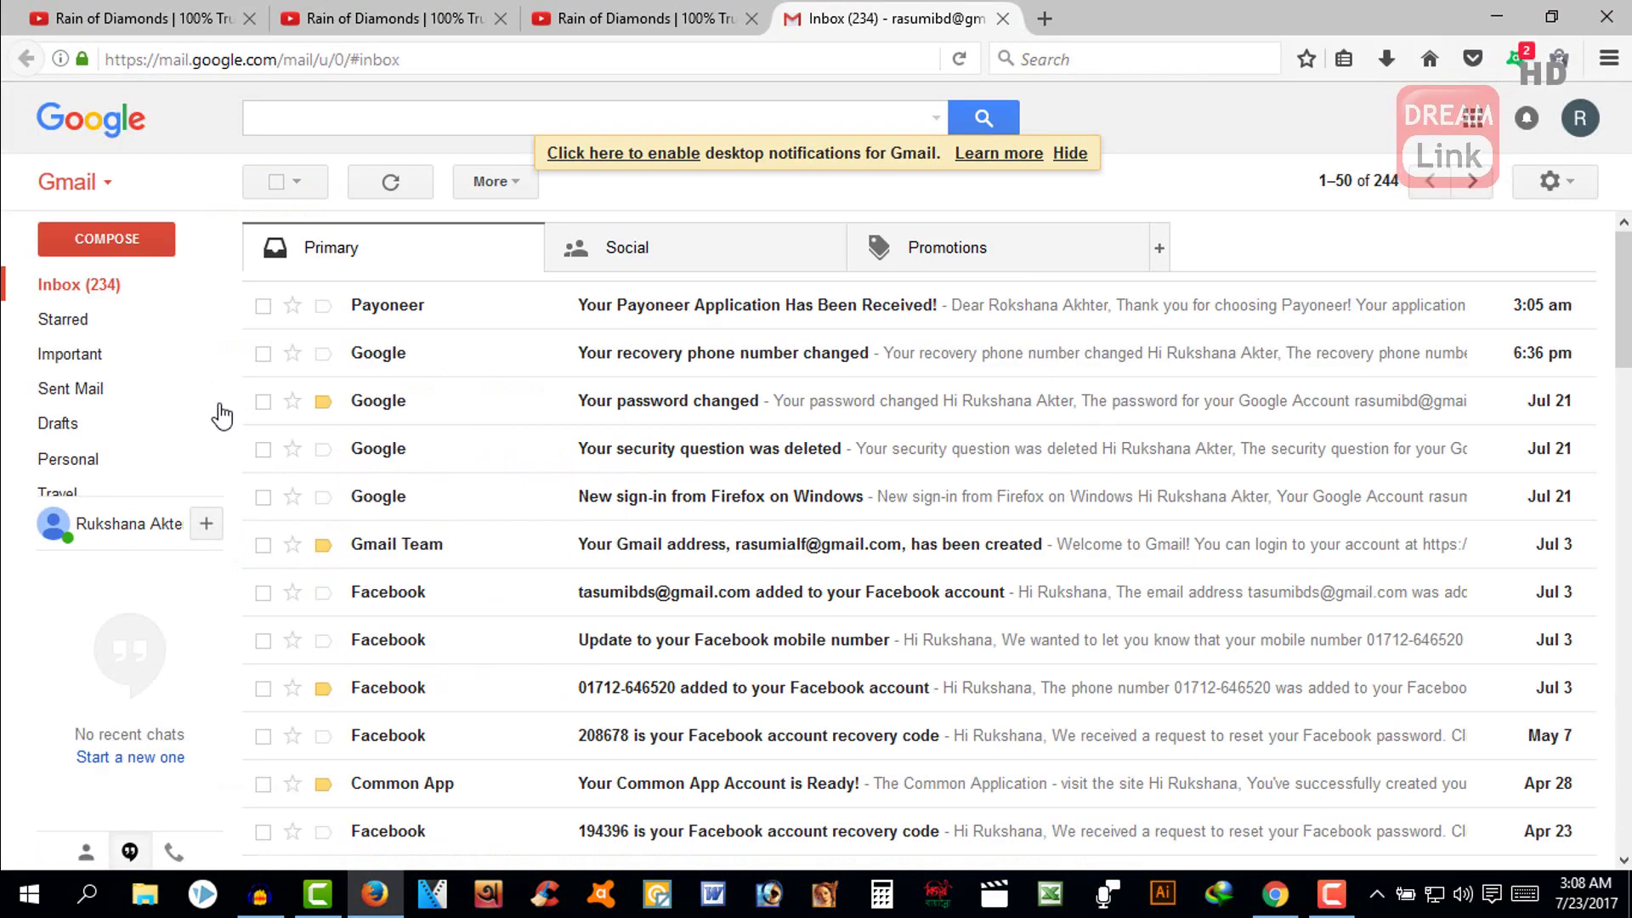
- Open the 'Your Payoneer Application Has Been Received!' email and read down through it
click(94, 302)
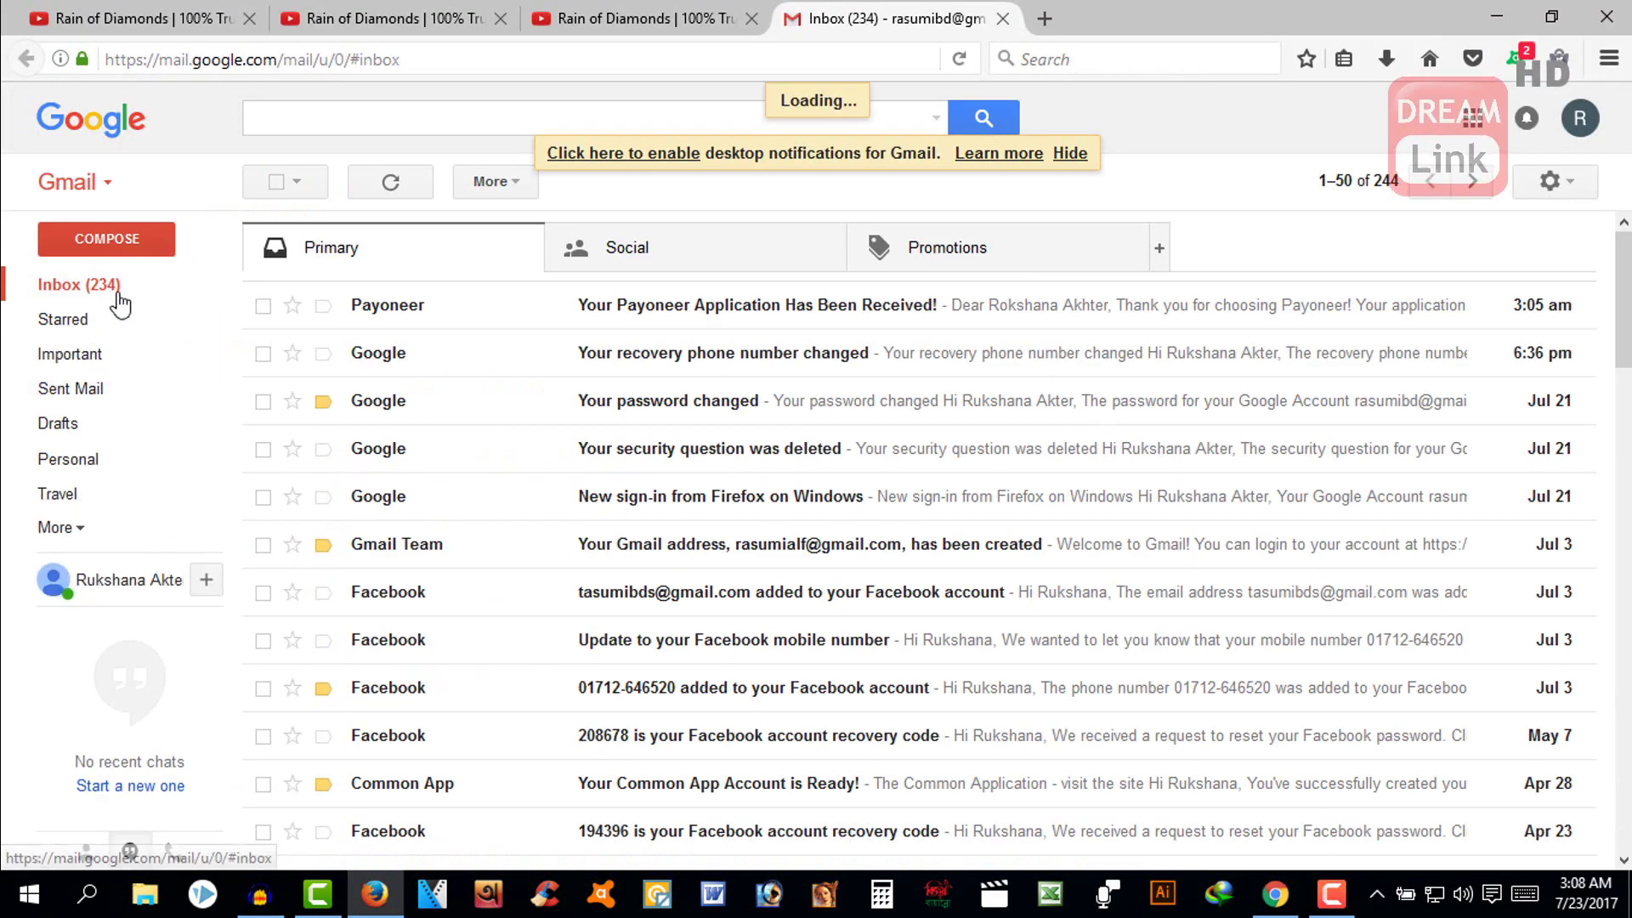
click(692, 316)
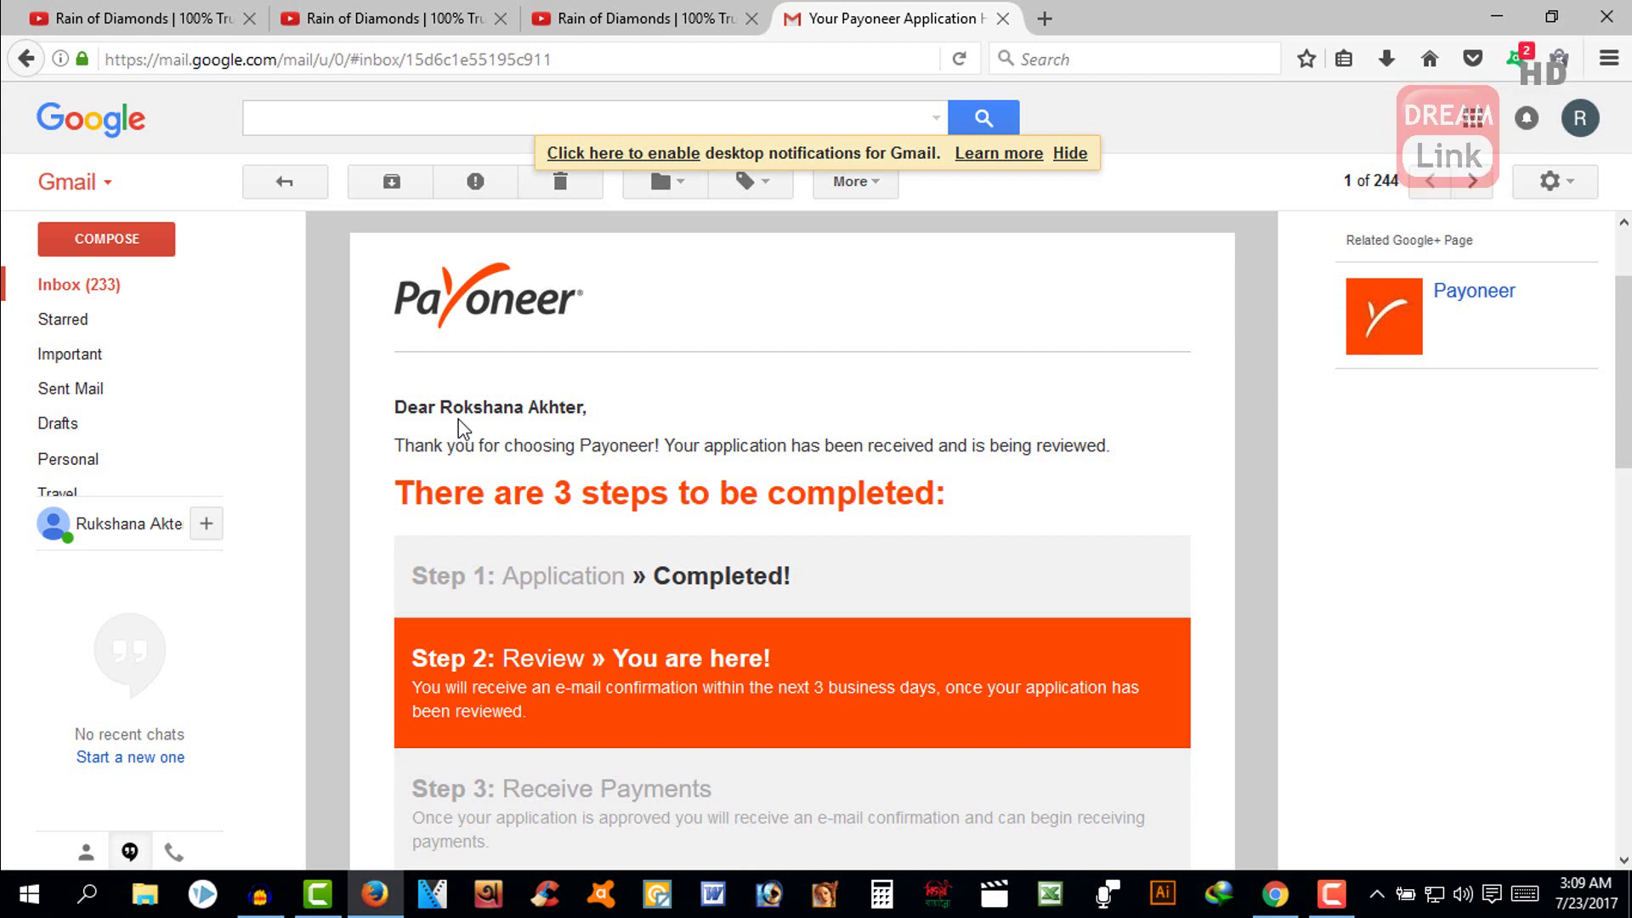
scroll(459, 428, down, 5)
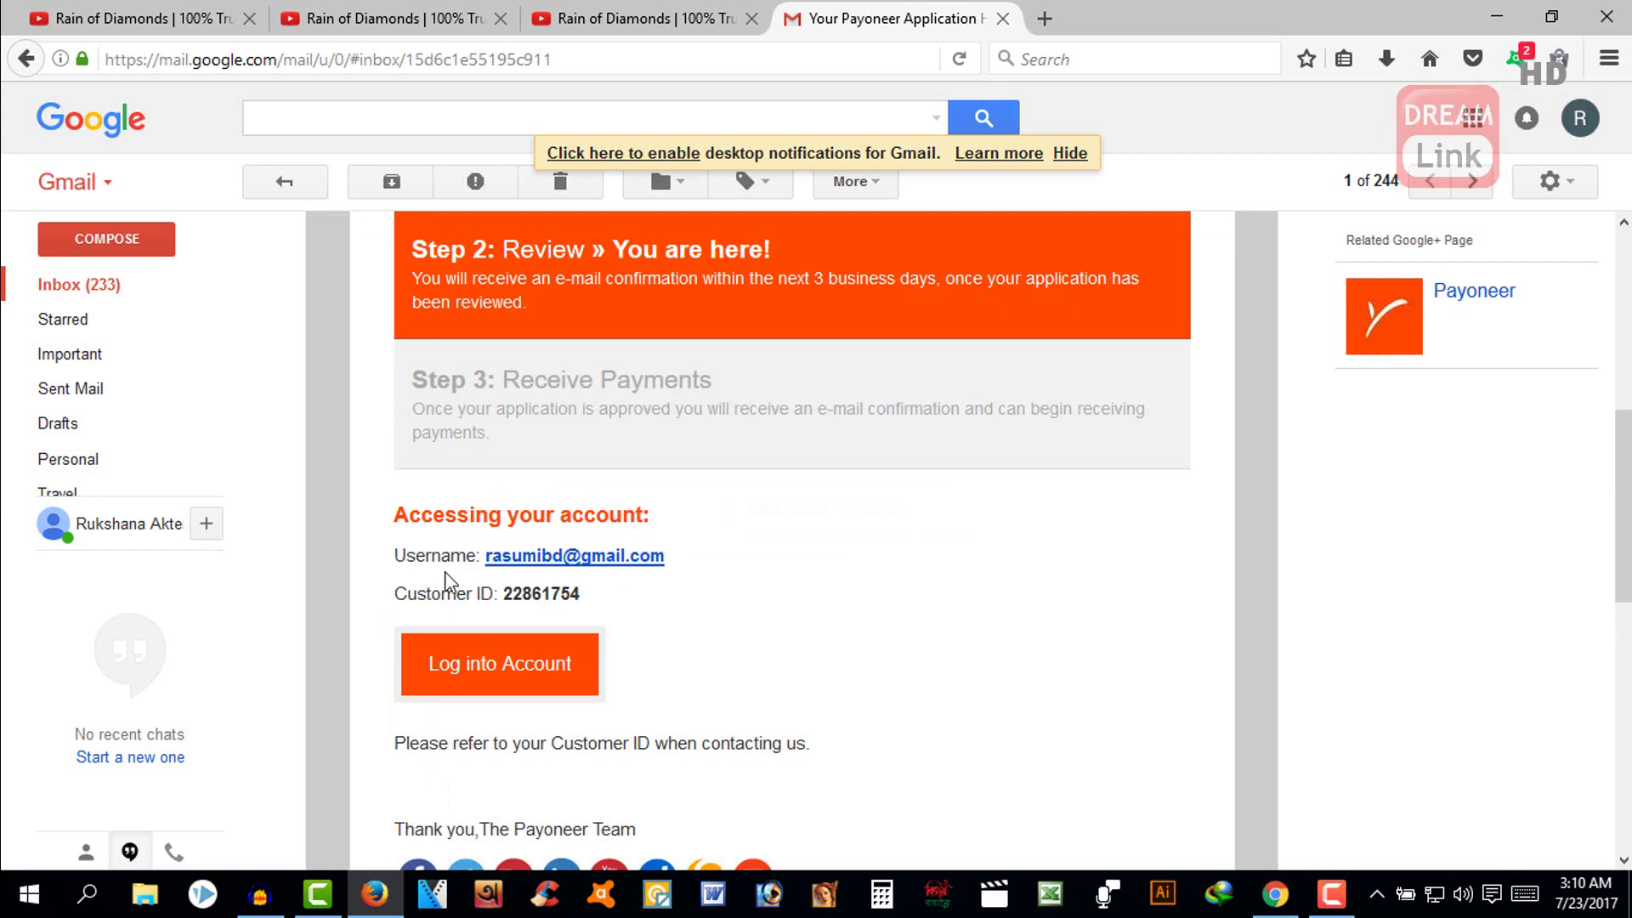
scroll(534, 568, down, 2)
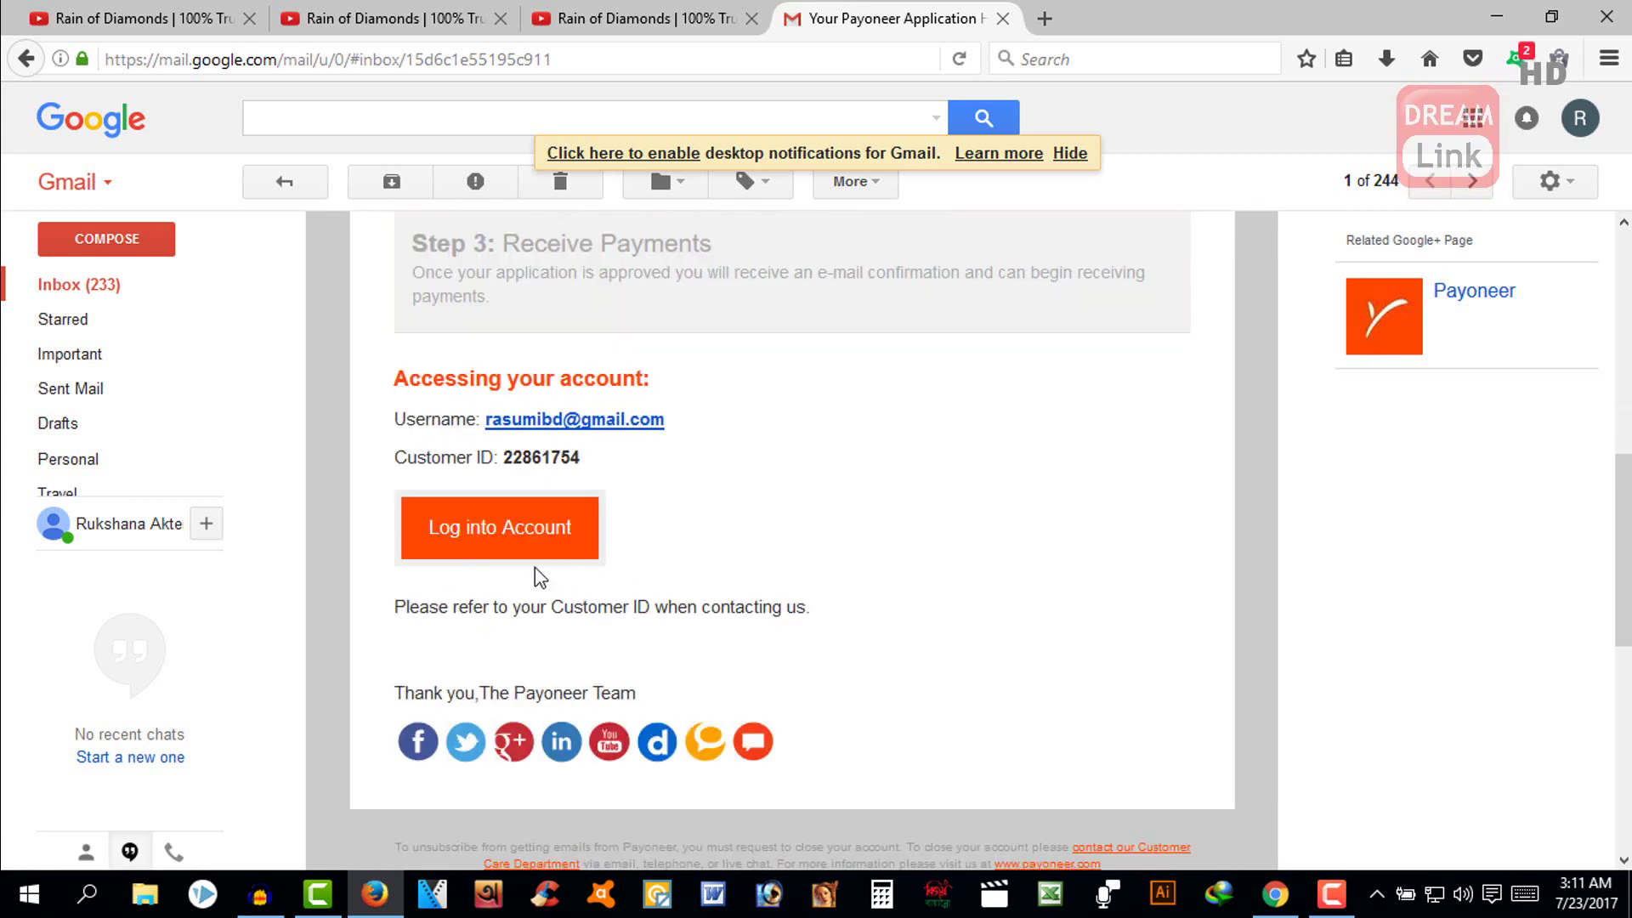